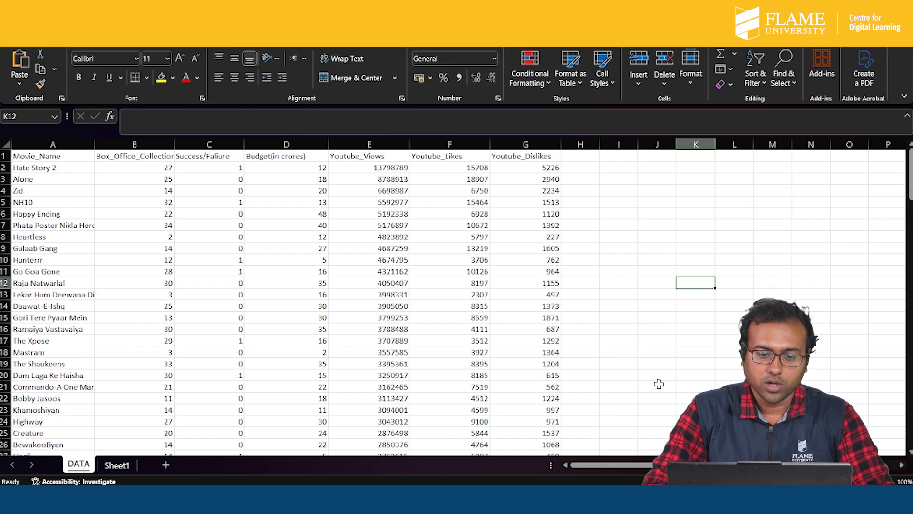
# - Widen the Movie_Name column on the DATA sheet so that the full movie names fit
pyautogui.scroll(-2, 616, 327)
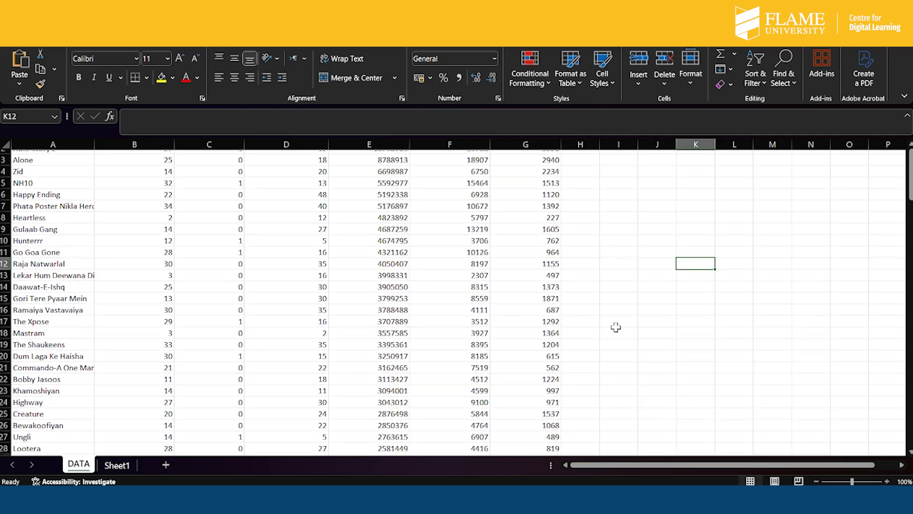
pyautogui.scroll(2, 616, 327)
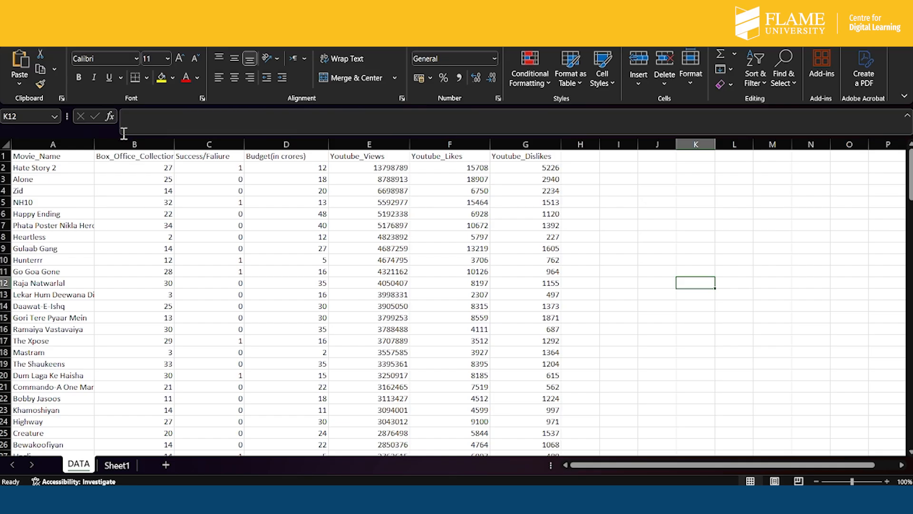
pyautogui.moveTo(94, 144); pyautogui.dragTo(125, 142)
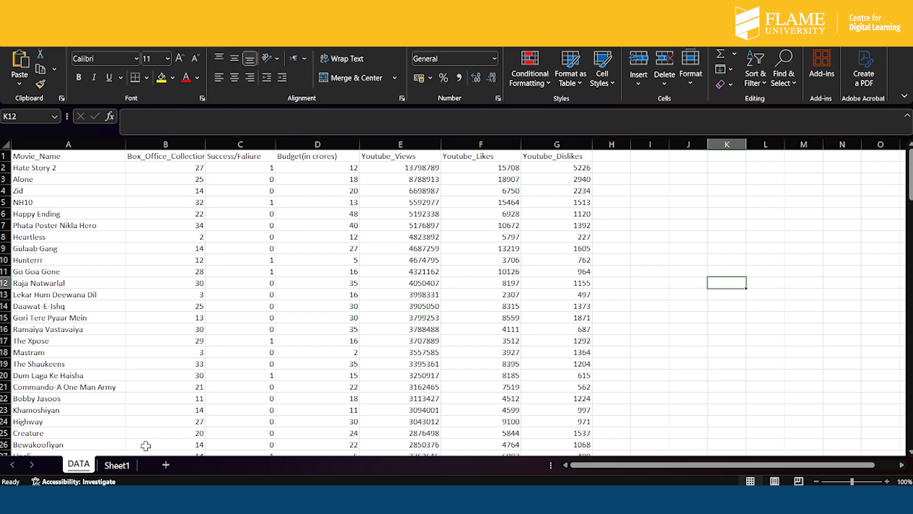
# - Rename the empty Sheet1 as K_means_clustering
pyautogui.doubleClick(116, 470)
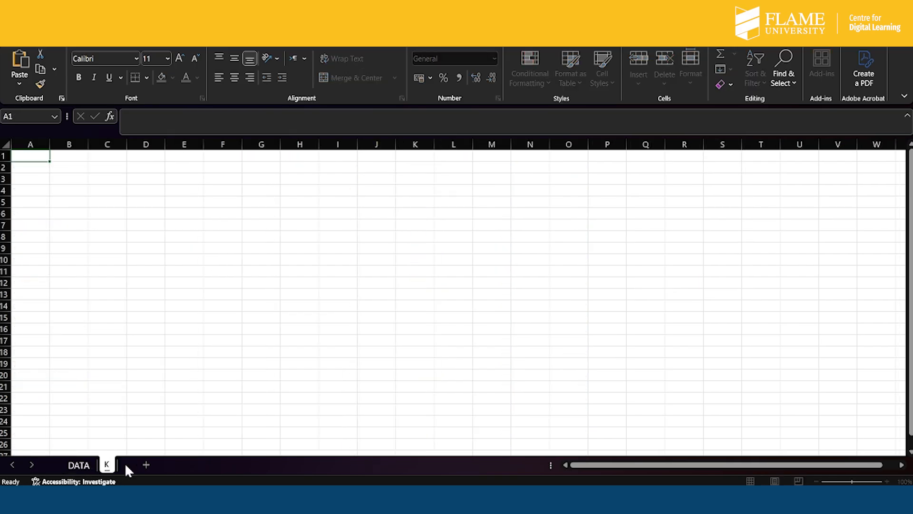
pyautogui.write('K_means_clustering')
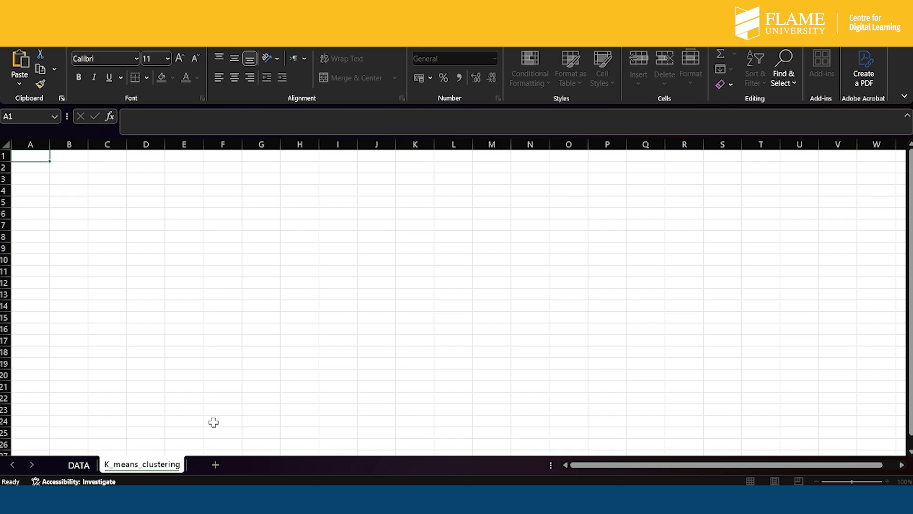
pyautogui.click(269, 386)
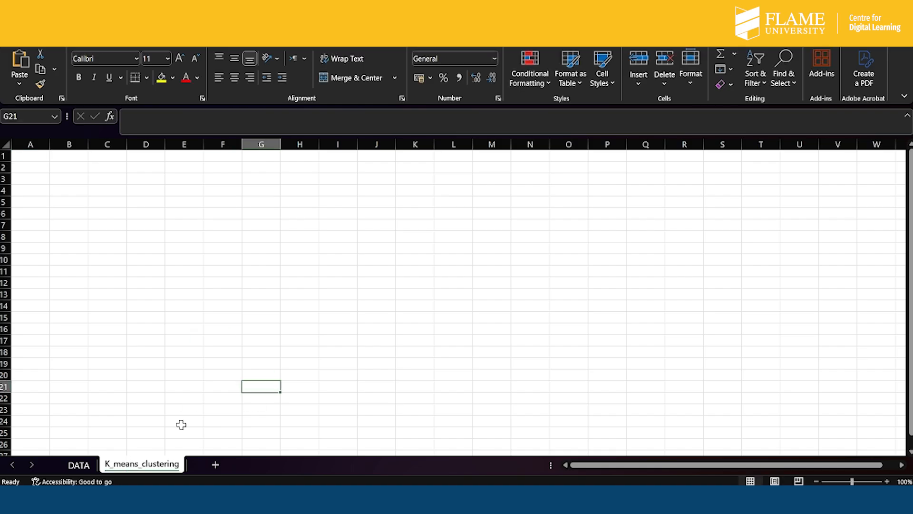
# - Copy the Movie_Name and Box_Office_Collection columns from the DATA sheet into K_means_clustering, starting at cell A1
pyautogui.click(79, 465)
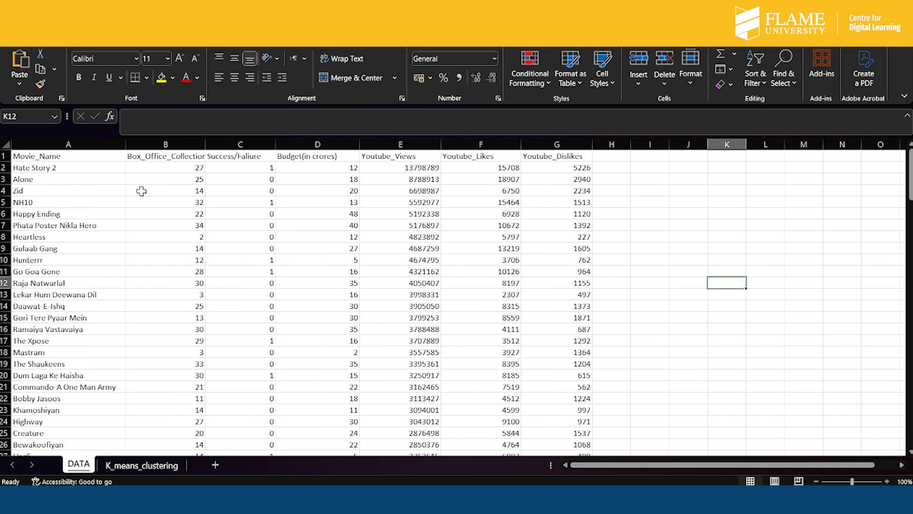
pyautogui.click(79, 144)
pyautogui.moveTo(79, 144); pyautogui.dragTo(155, 144)
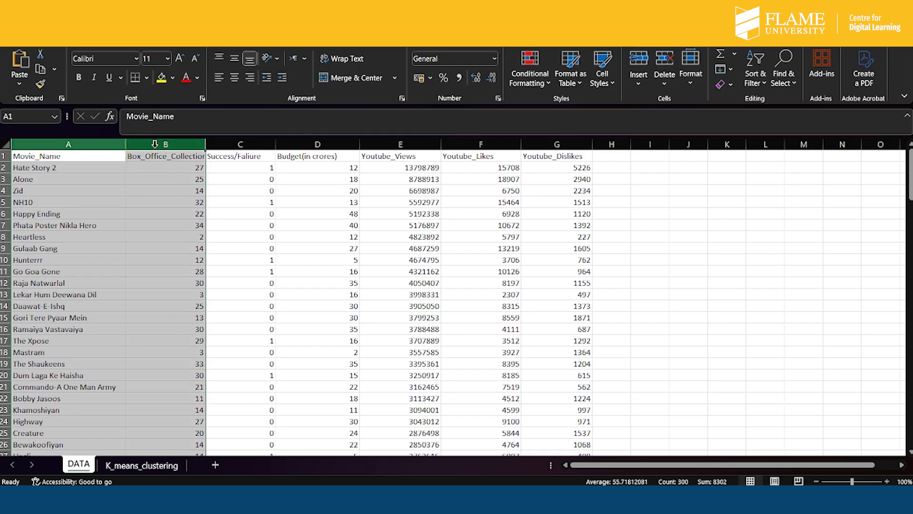
pyautogui.hotkey('ctrl', 'c')
pyautogui.click(142, 469)
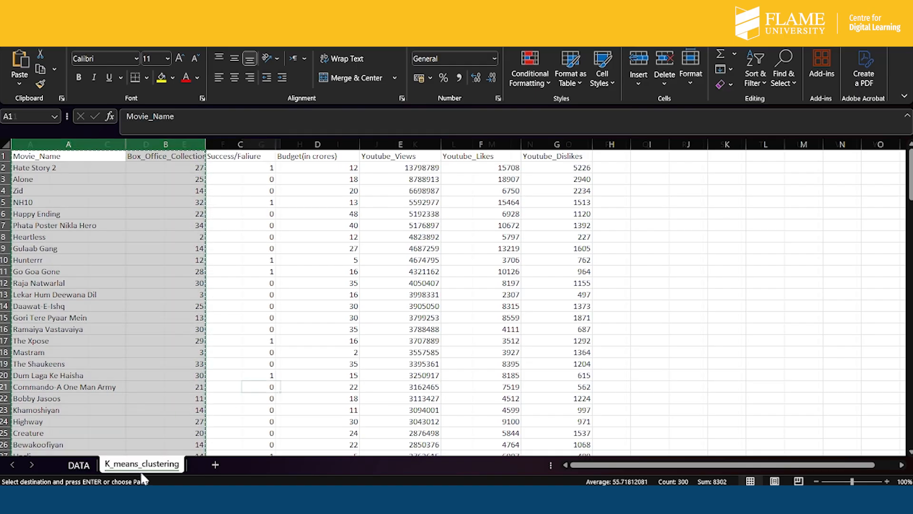
pyautogui.click(36, 156)
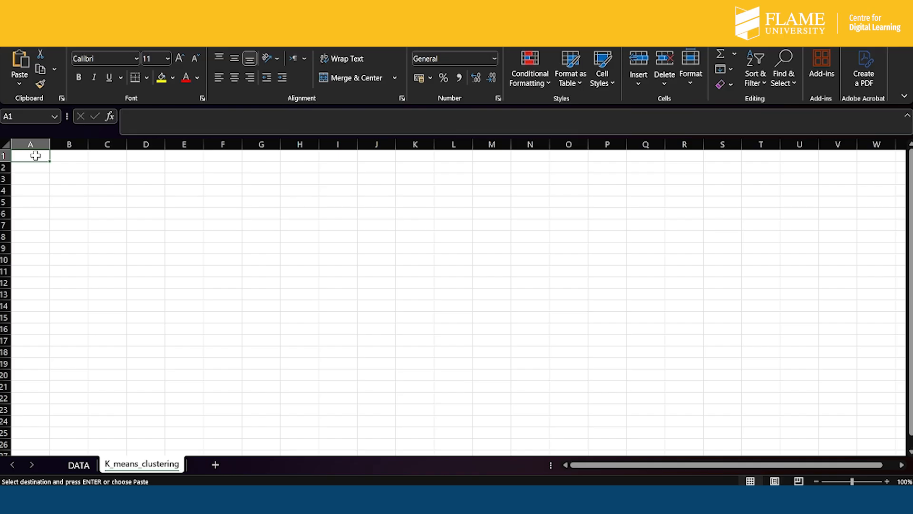
pyautogui.hotkey('ctrl', 'v')
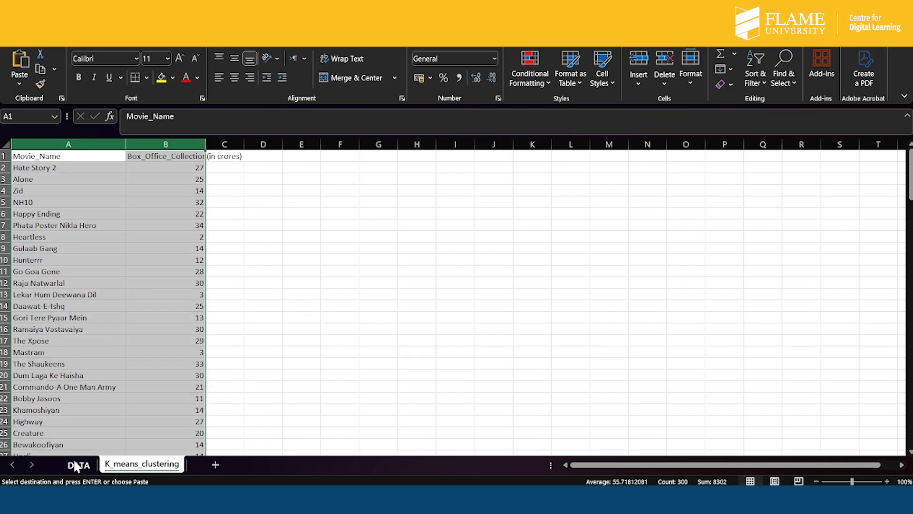
# - Copy the Budget through Youtube_Dislikes columns from DATA to K_means_clustering starting at C1, widening column B to fit its header
pyautogui.click(76, 465)
pyautogui.moveTo(318, 145); pyautogui.dragTo(557, 156)
pyautogui.hotkey('ctrl', 'c')
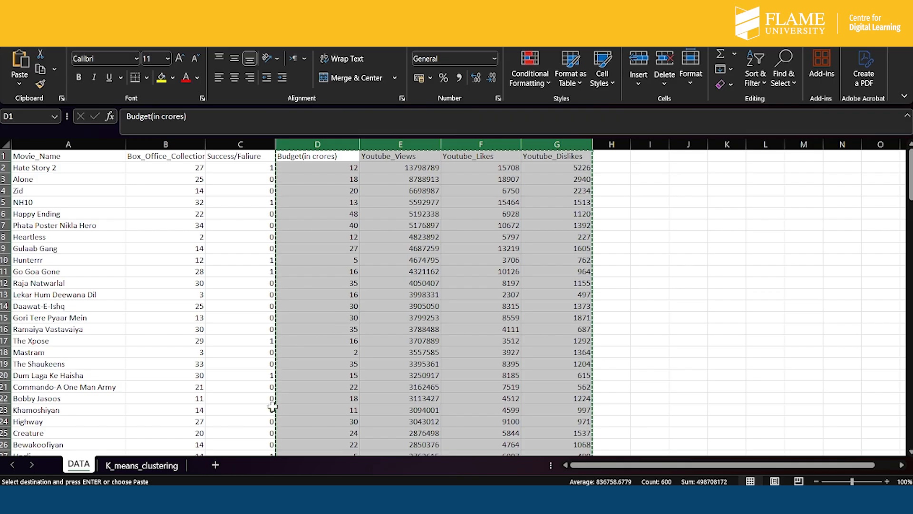
pyautogui.click(135, 464)
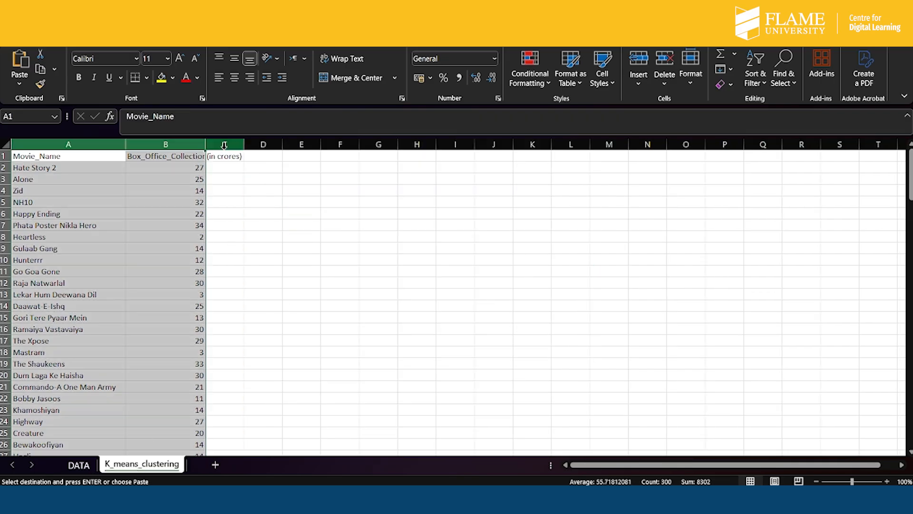
pyautogui.moveTo(205, 144); pyautogui.dragTo(257, 143)
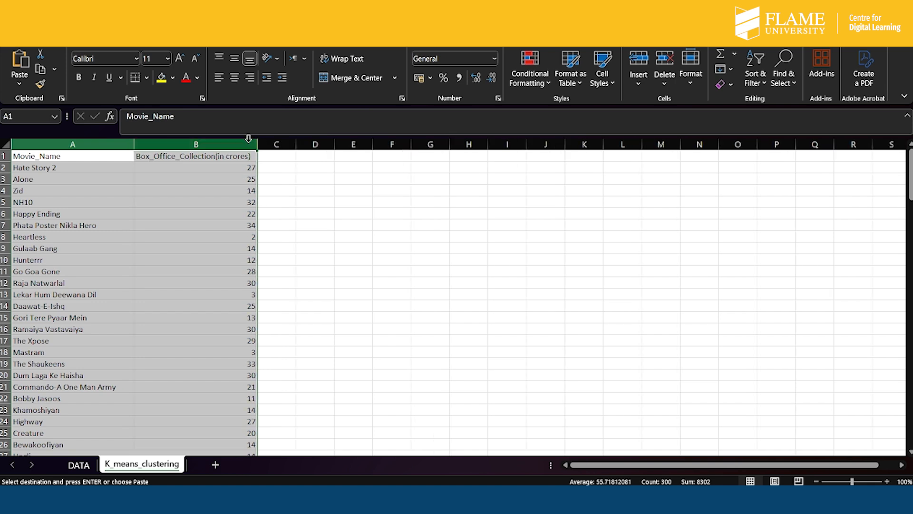
pyautogui.click(276, 158)
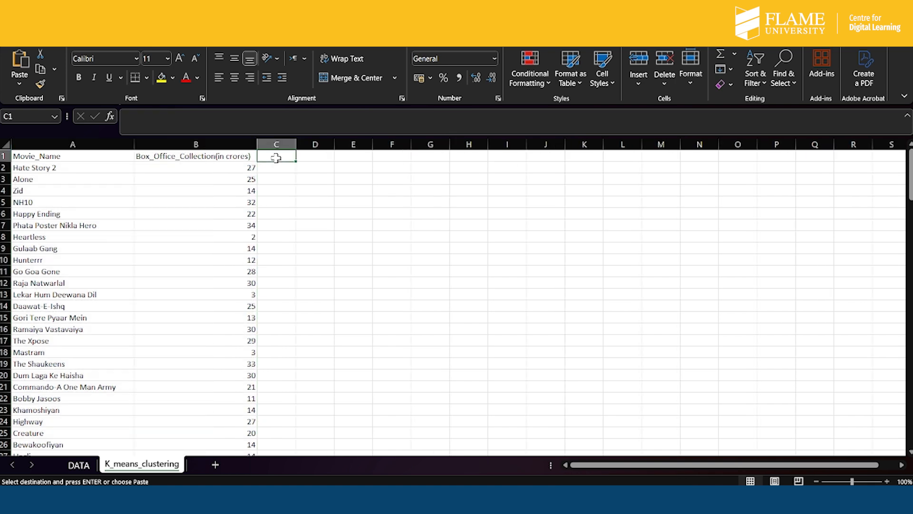
pyautogui.hotkey('ctrl', 'v')
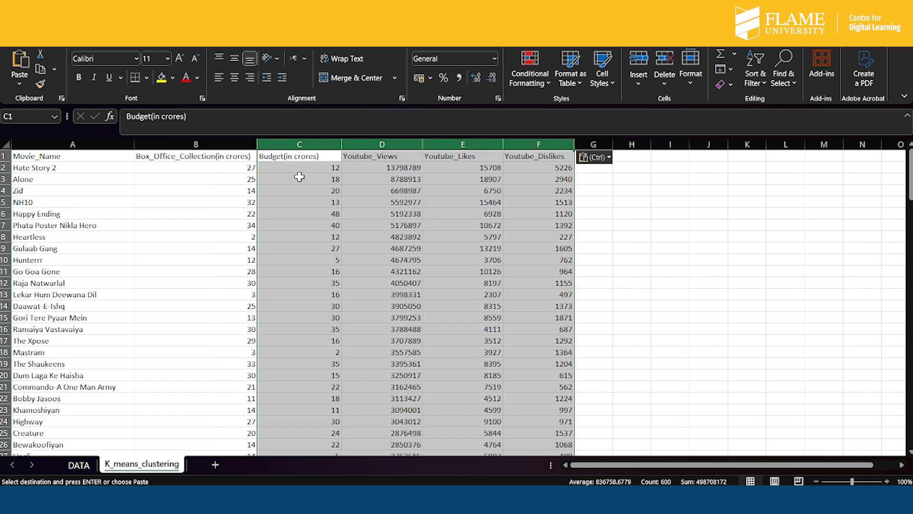
# - Centre the contents of columns B through F, widening the Youtube_Dislikes column slightly and narrowing the Youtube_Likes column
pyautogui.click(208, 143)
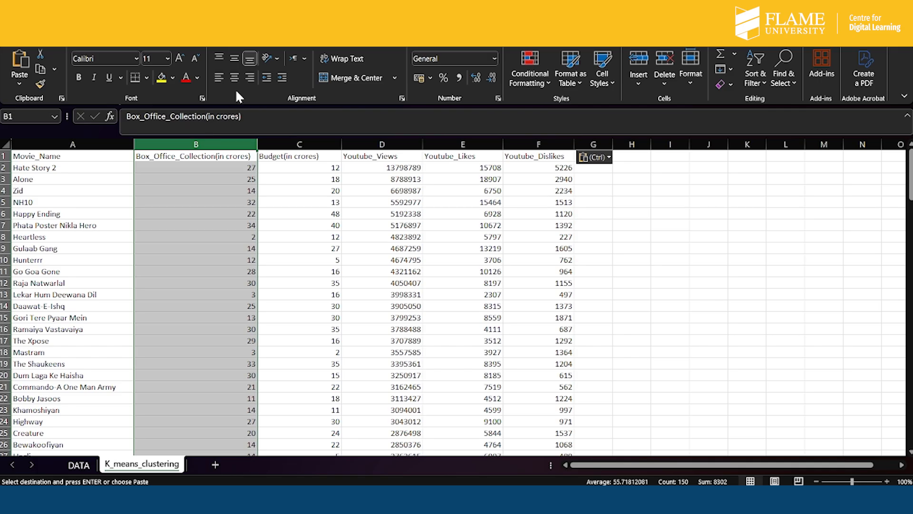
pyautogui.click(233, 70)
pyautogui.click(285, 143)
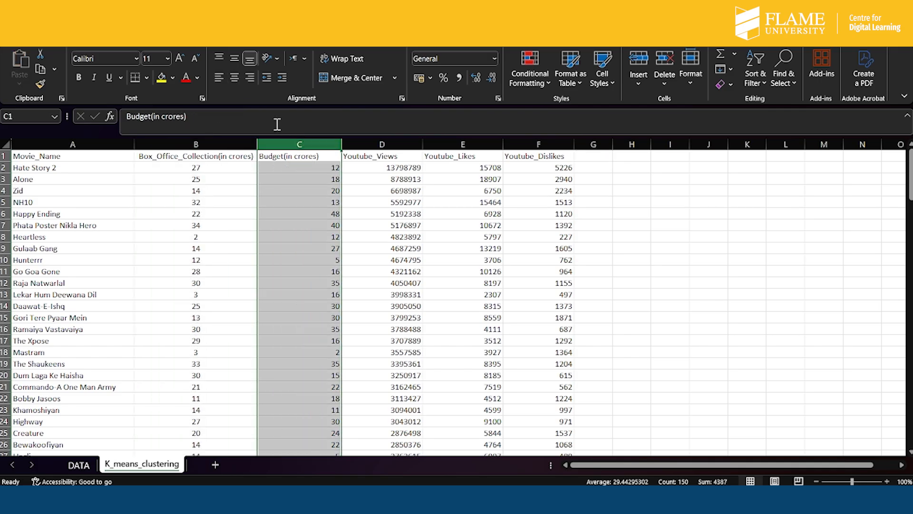
pyautogui.click(234, 77)
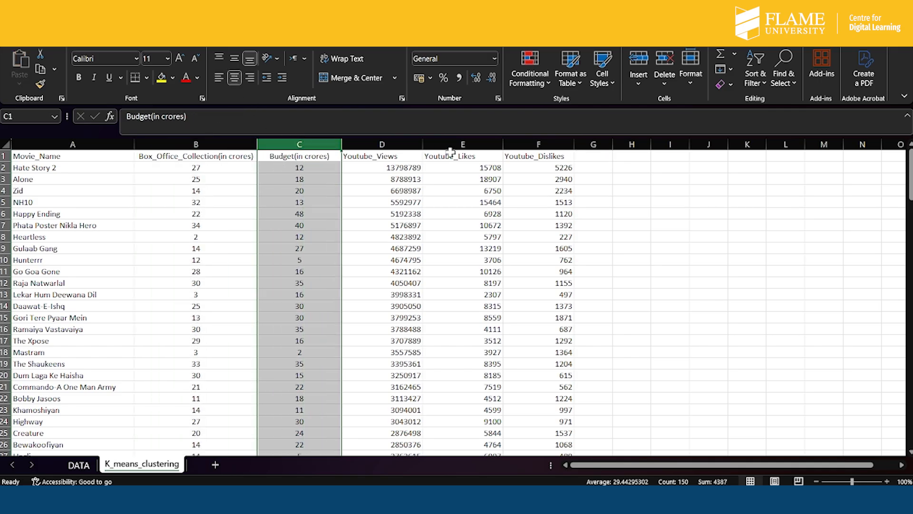
pyautogui.click(393, 142)
pyautogui.click(234, 77)
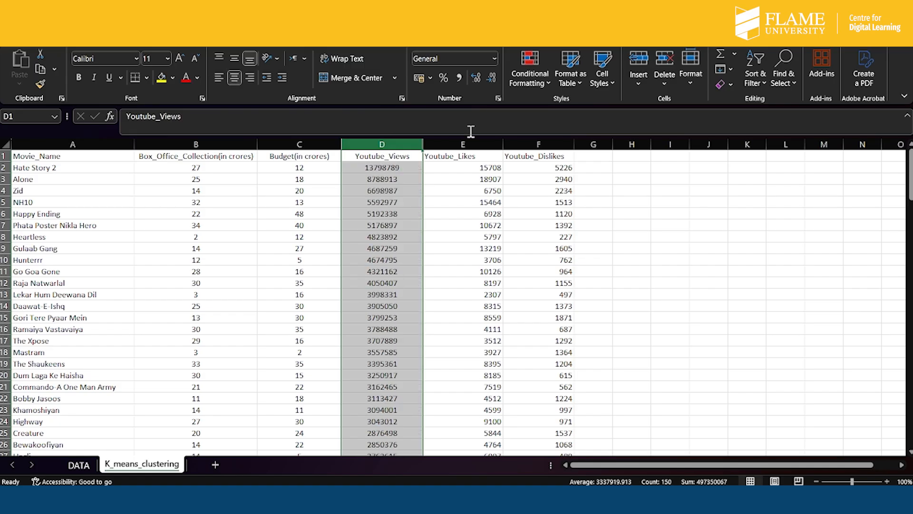
pyautogui.click(457, 143)
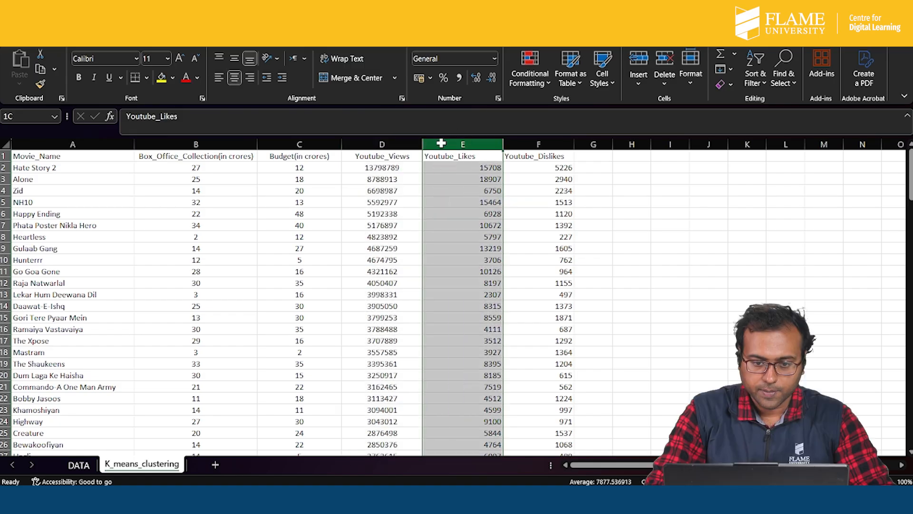
pyautogui.click(234, 77)
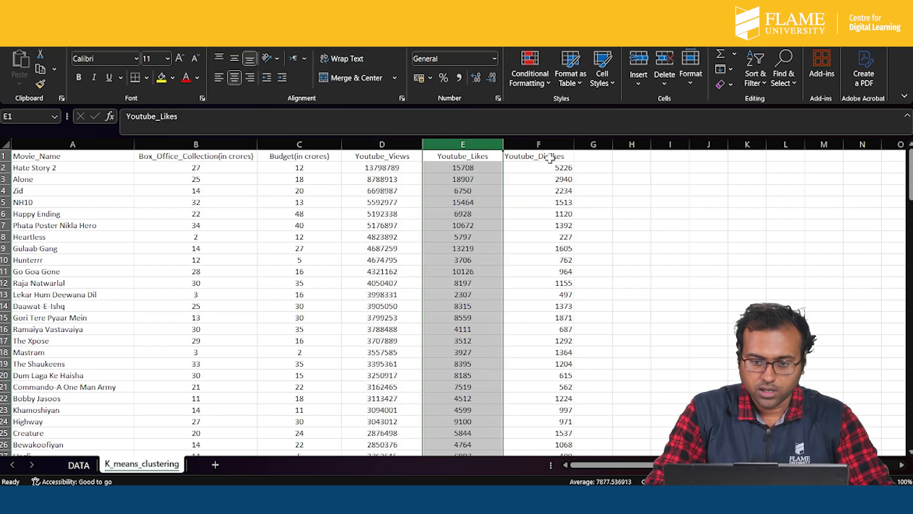
pyautogui.click(547, 143)
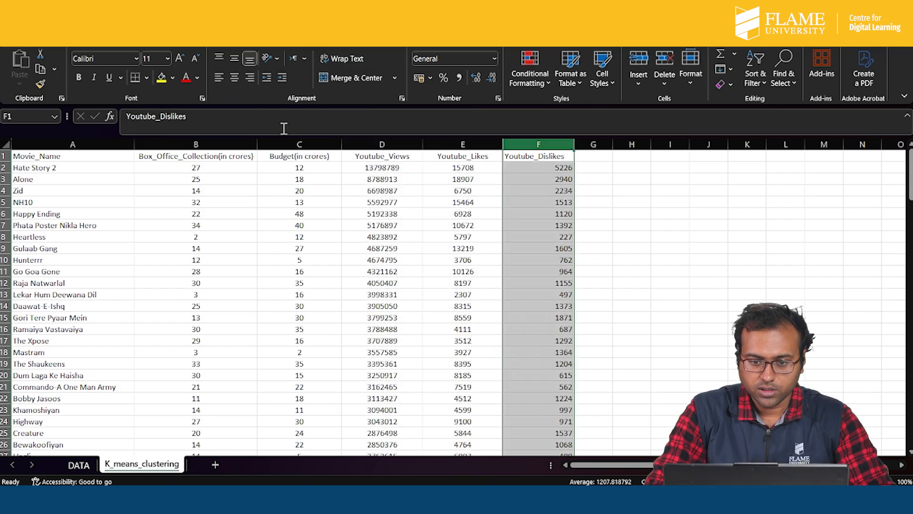
pyautogui.click(234, 77)
pyautogui.moveTo(577, 145); pyautogui.dragTo(590, 145)
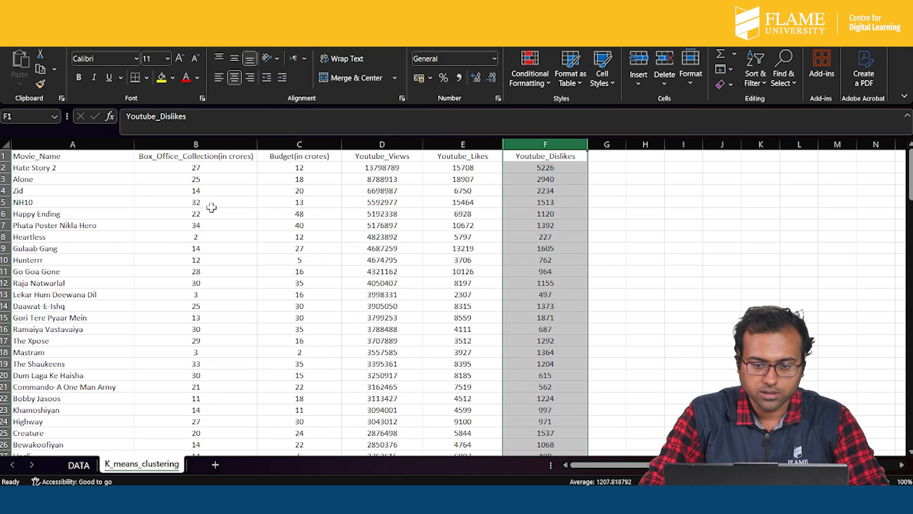
pyautogui.moveTo(503, 143); pyautogui.dragTo(495, 142)
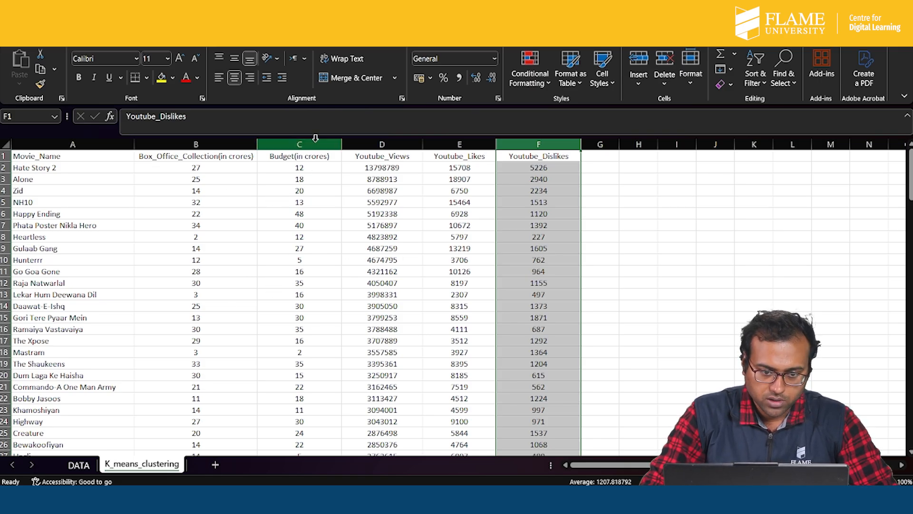
# - Select the Budget through Youtube_Dislikes columns and examine how their values vary down to the last movie row
pyautogui.moveTo(303, 140); pyautogui.dragTo(531, 160)
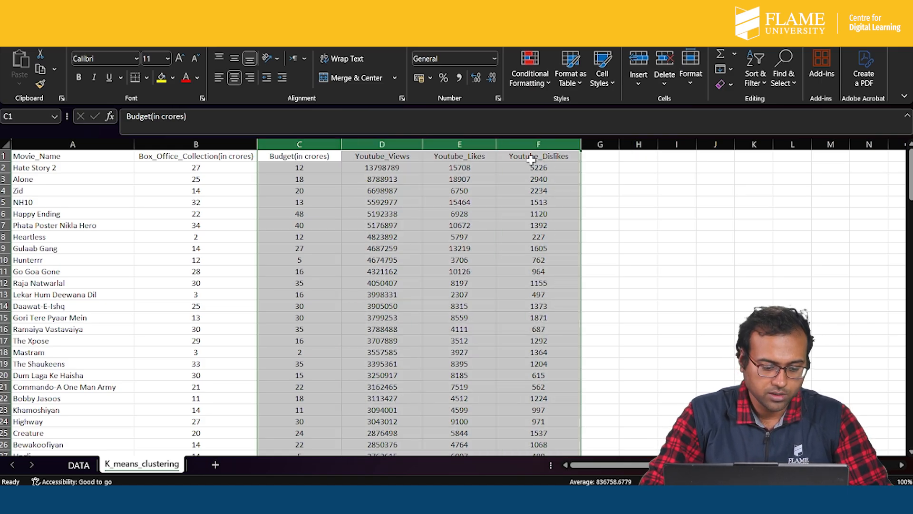
pyautogui.scroll(-10, 263, 323)
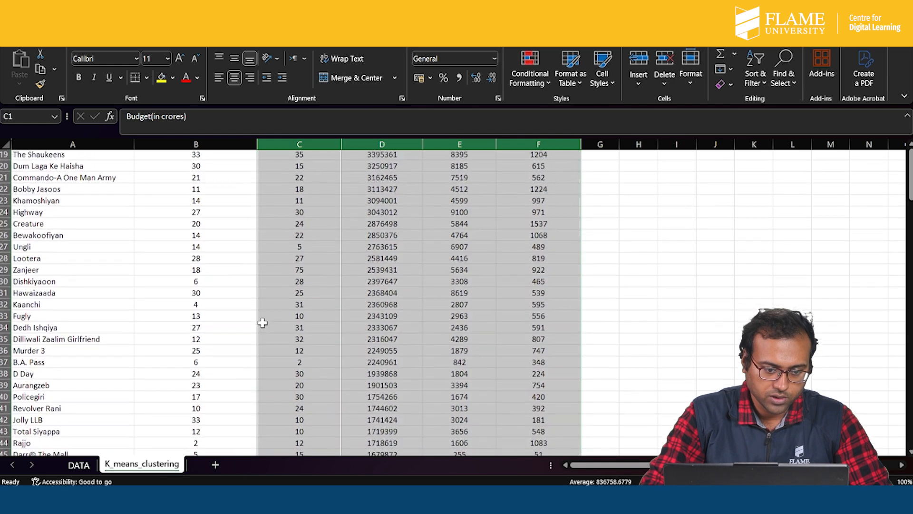
pyautogui.scroll(-20, 262, 323)
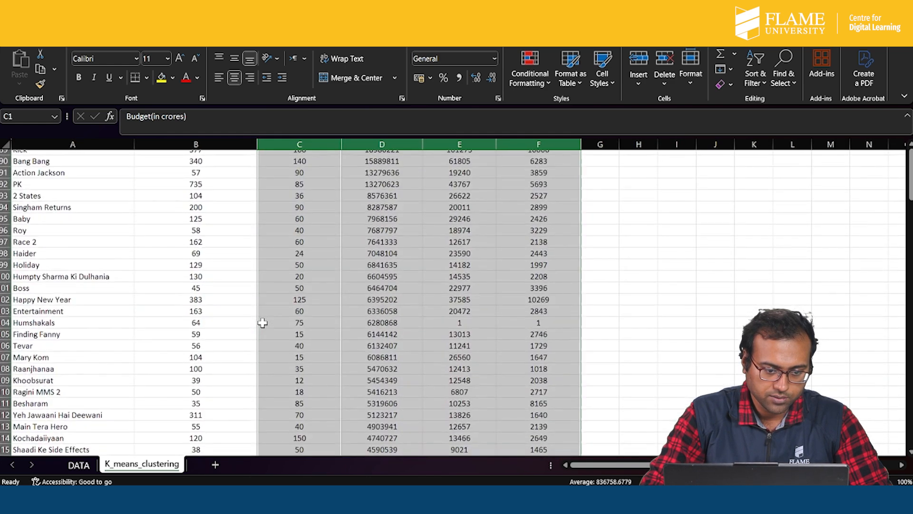
pyautogui.scroll(-13, 263, 323)
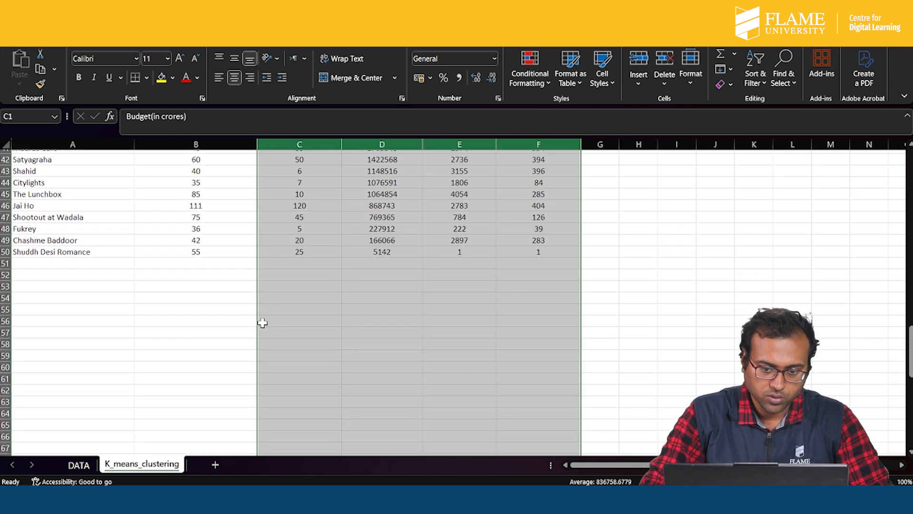
pyautogui.scroll(20, 262, 323)
pyautogui.scroll(11, 262, 323)
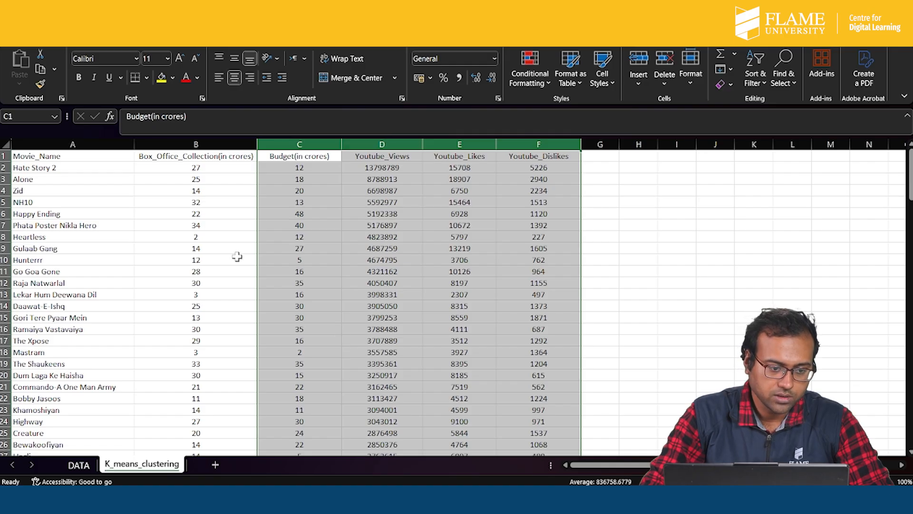
# - Label the two rows directly below the last movie as Mean in A151 and SD in A152
pyautogui.scroll(-20, 204, 336)
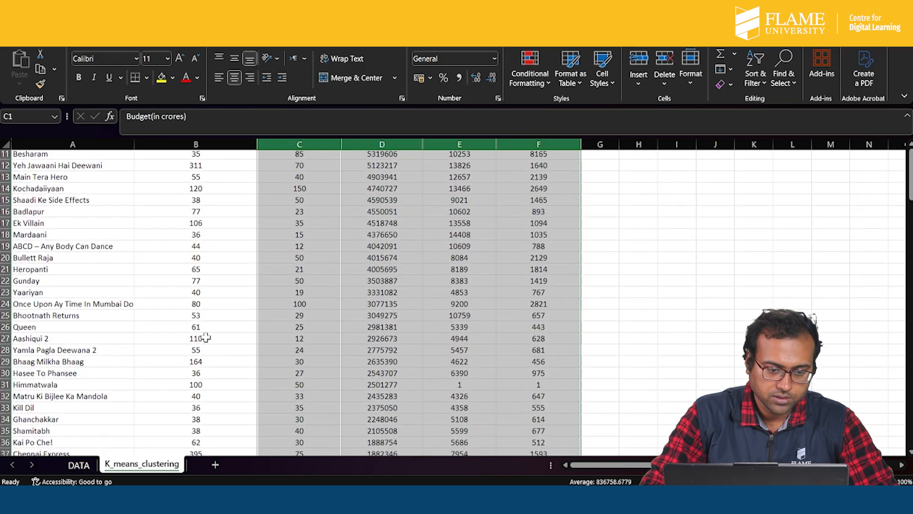
pyautogui.scroll(-15, 206, 337)
pyautogui.scroll(4, 199, 337)
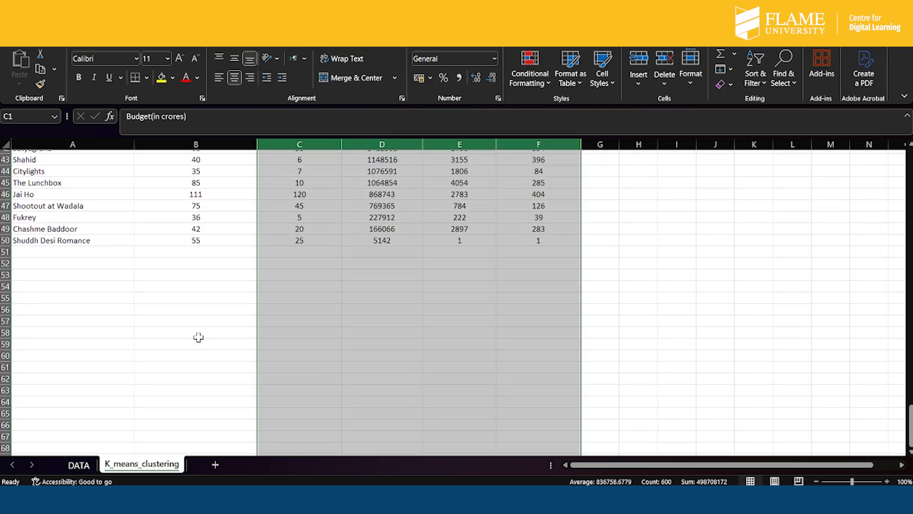
pyautogui.scroll(1, 185, 256)
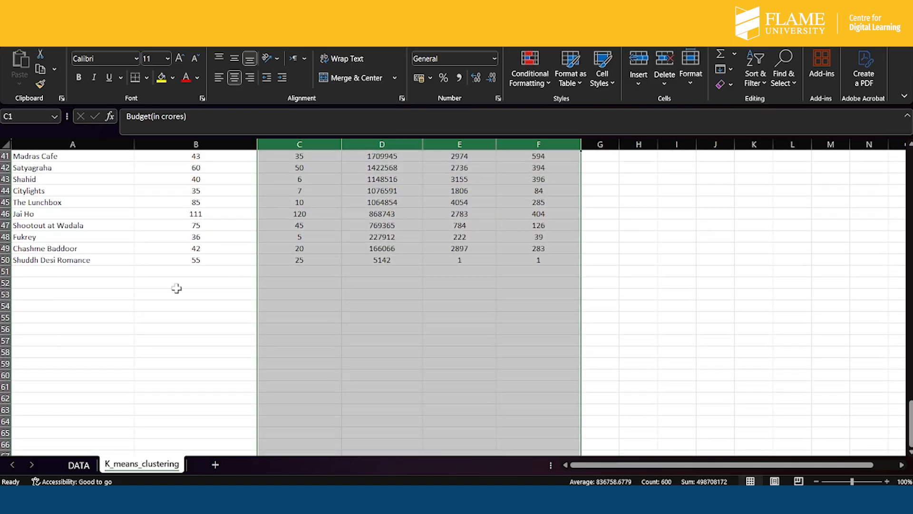
pyautogui.click(79, 272)
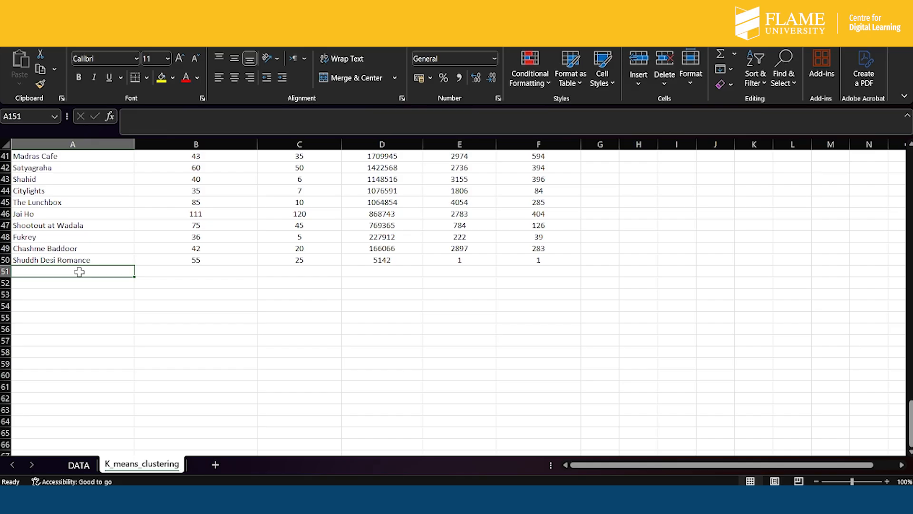
pyautogui.write('Mean')
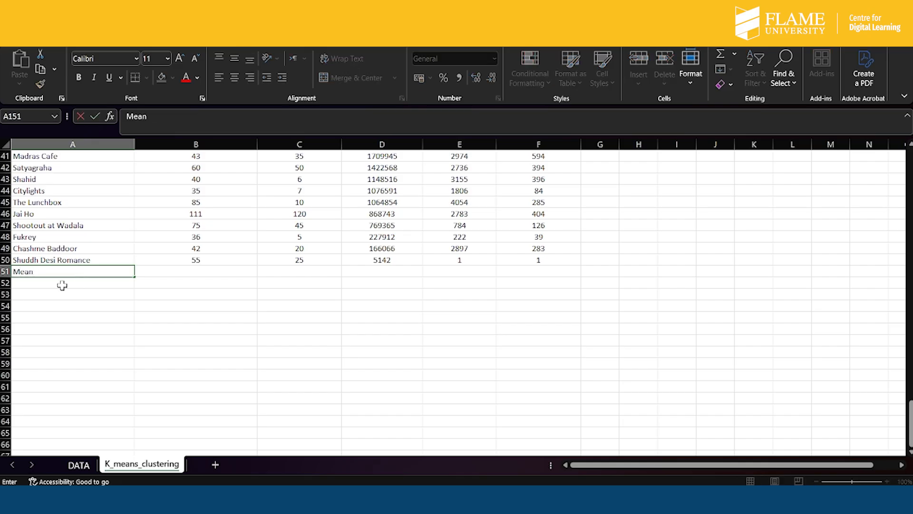
pyautogui.press('Return')
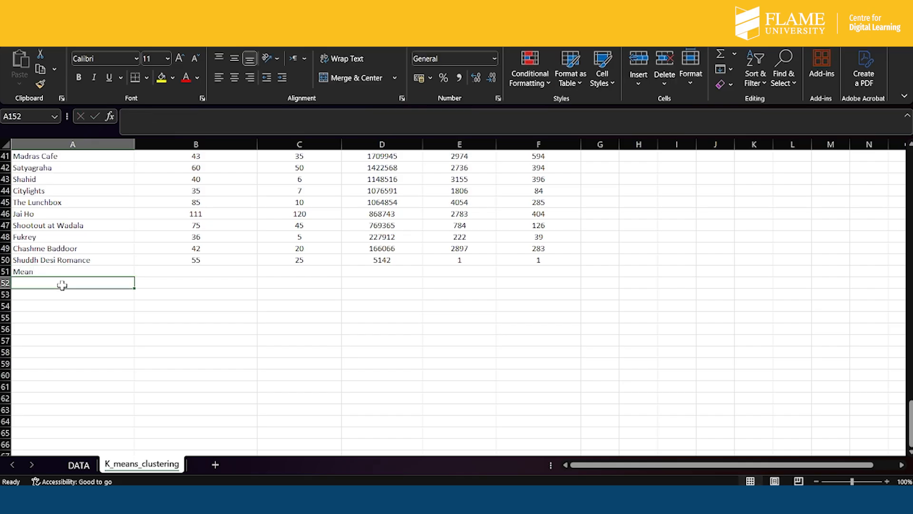
pyautogui.write('SD')
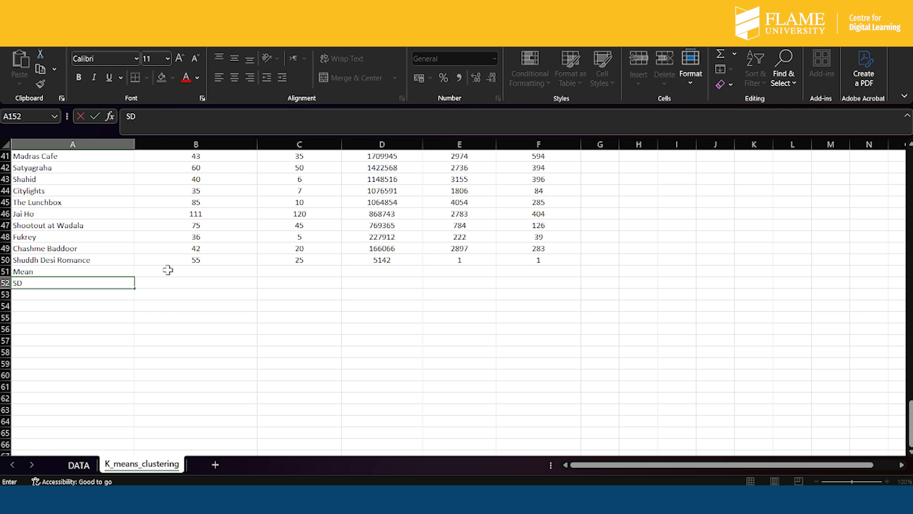
# - Calculate the mean of the box office collection in B151 with =AVERAGE(B2:B150)
pyautogui.click(168, 270)
pyautogui.write('=')
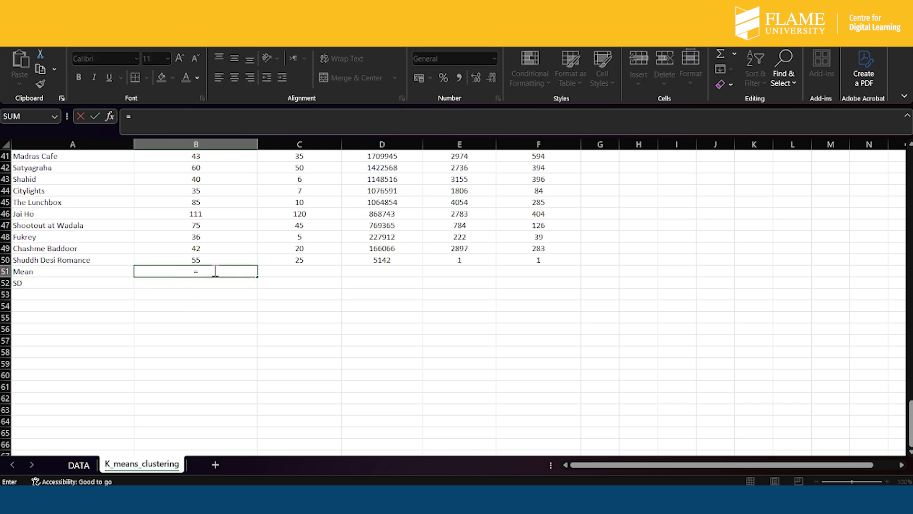
pyautogui.write('AVERA')
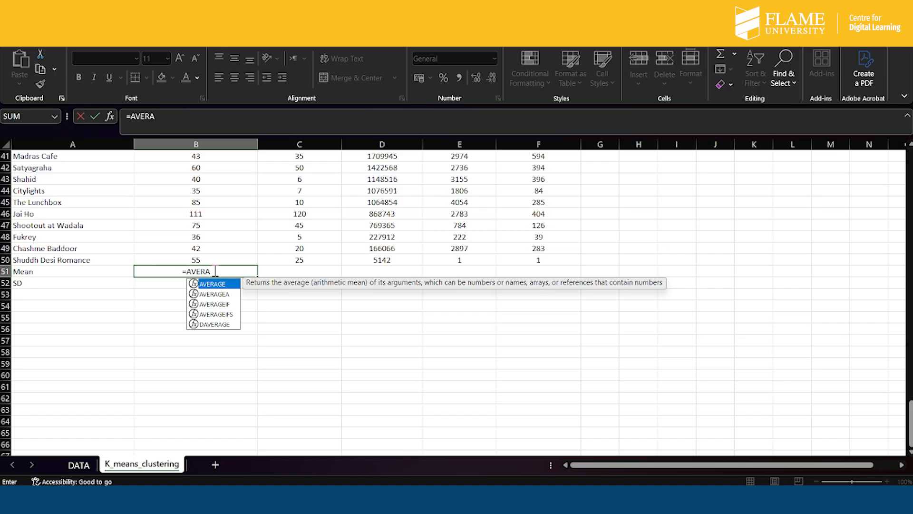
pyautogui.write('GE(')
pyautogui.moveTo(236, 258); pyautogui.dragTo(214, 168)
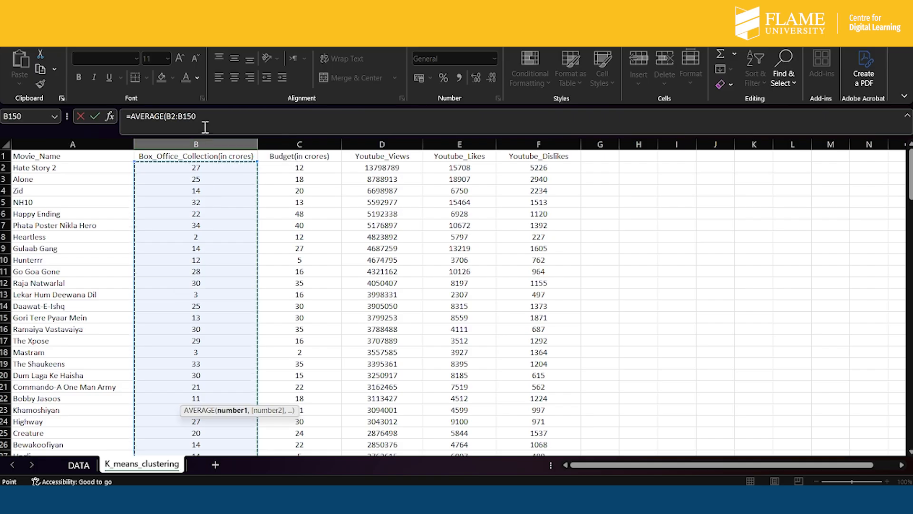
pyautogui.click(206, 123)
pyautogui.press('Return')
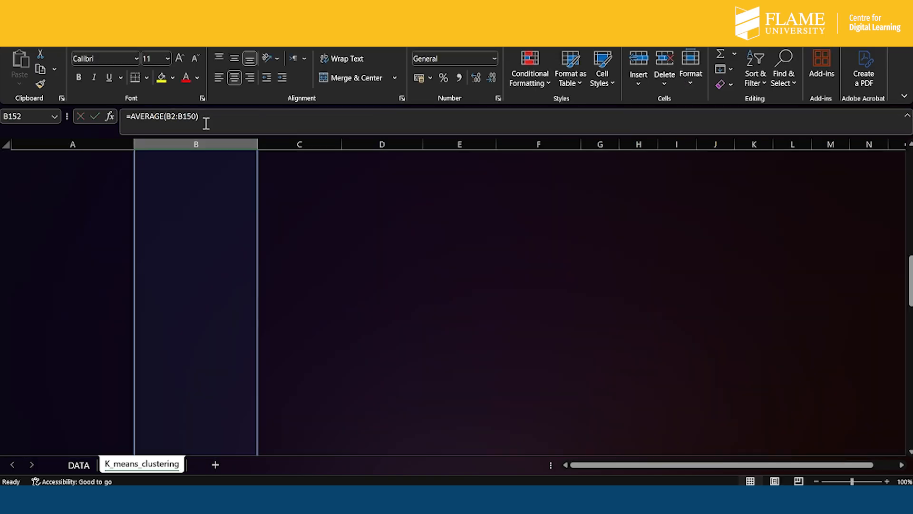
pyautogui.scroll(-1, 325, 426)
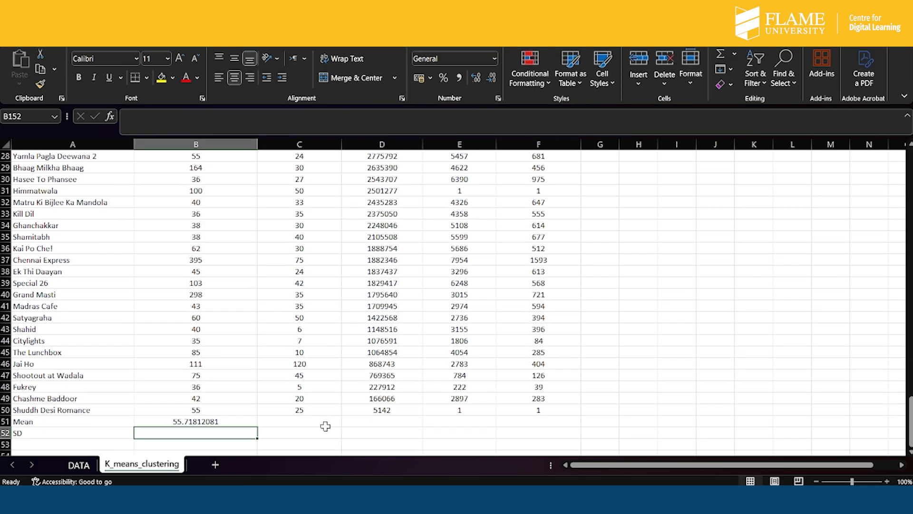
# - Fill the mean formula from B151 across to F151 for the budget and YouTube columns
pyautogui.click(216, 420)
pyautogui.moveTo(259, 428); pyautogui.dragTo(561, 430)
pyautogui.scroll(-1, 486, 347)
pyautogui.scroll(-2, 486, 347)
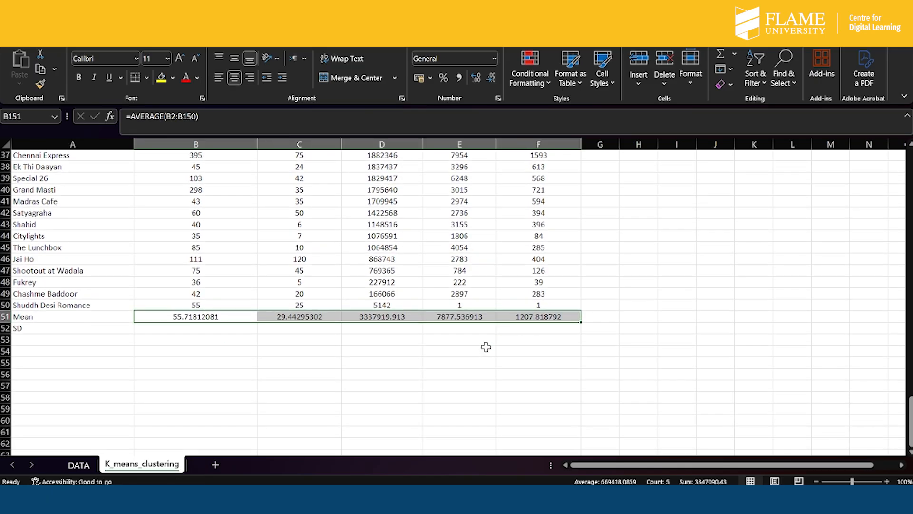
# - Calculate the standard deviation of the box office collection in B152 with =STDEV(B2:B150)
pyautogui.click(151, 328)
pyautogui.write('=')
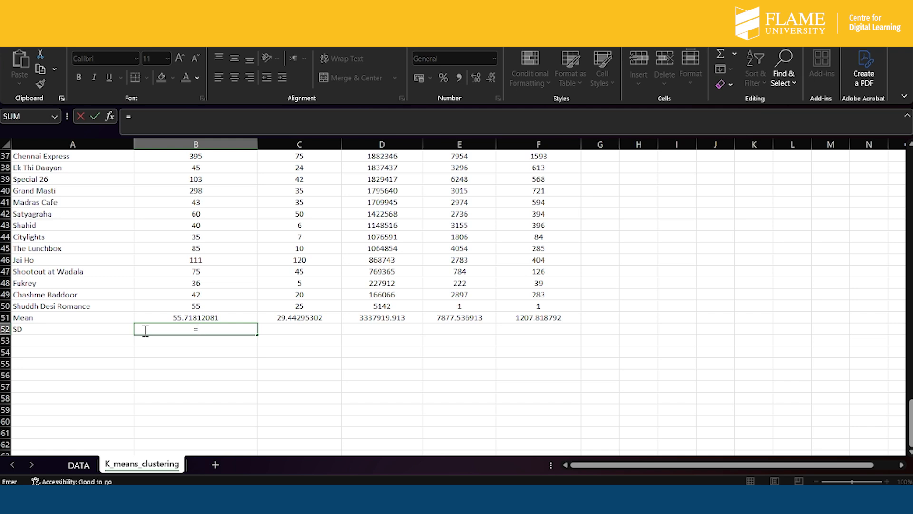
pyautogui.write('STE')
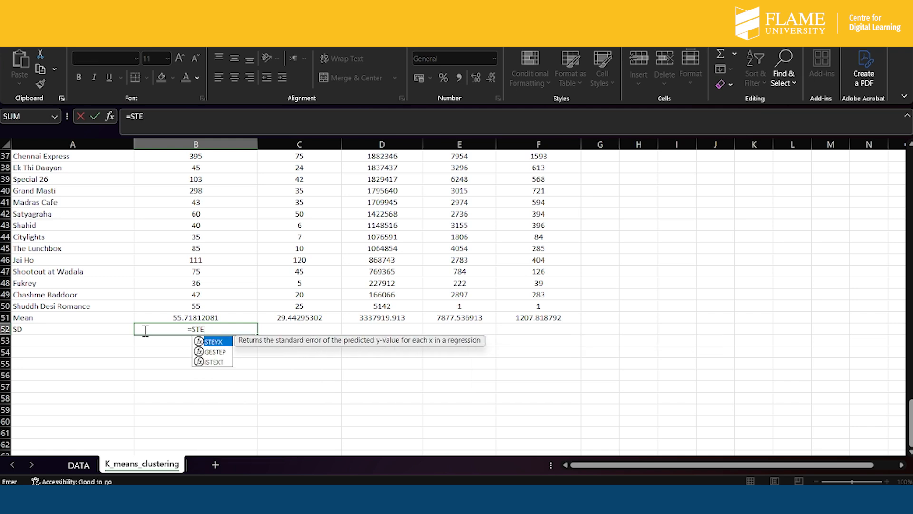
pyautogui.press('BackSpace')
pyautogui.write('DEV')
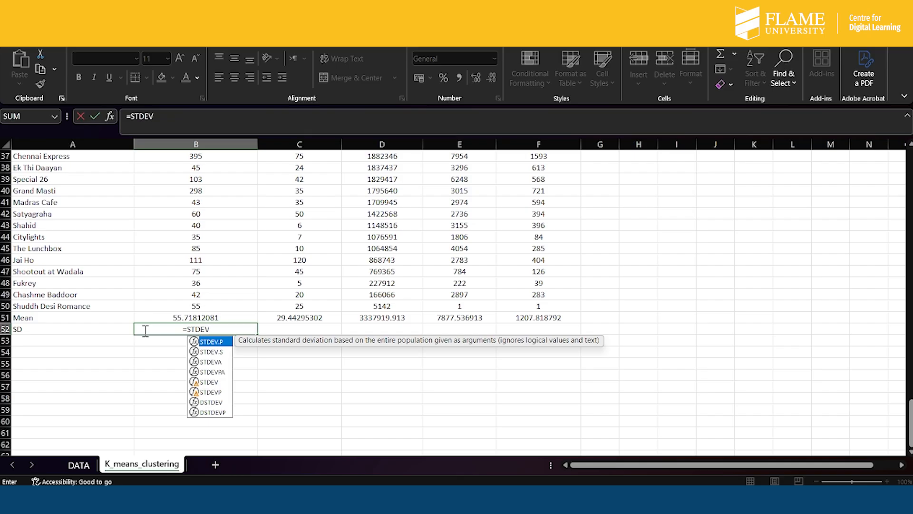
pyautogui.write('(')
pyautogui.moveTo(215, 303); pyautogui.dragTo(238, 173)
pyautogui.click(200, 116)
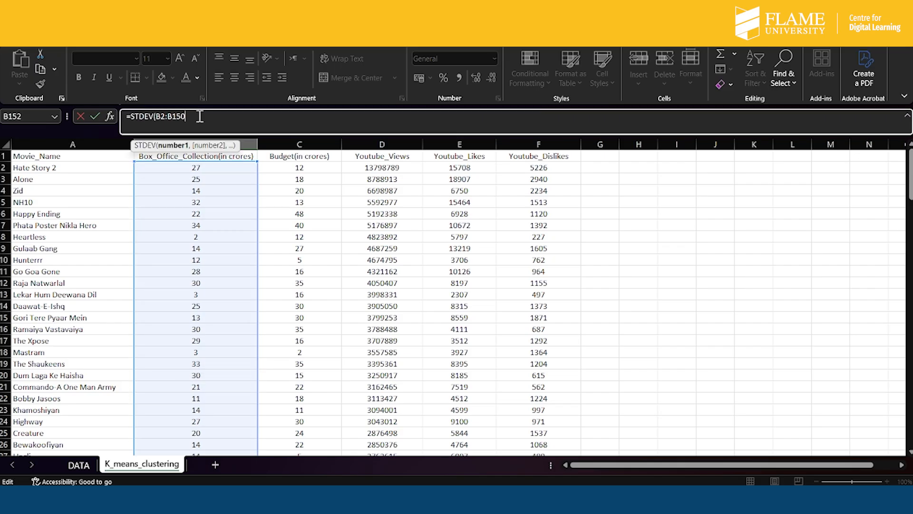
pyautogui.write(')')
pyautogui.press('Return')
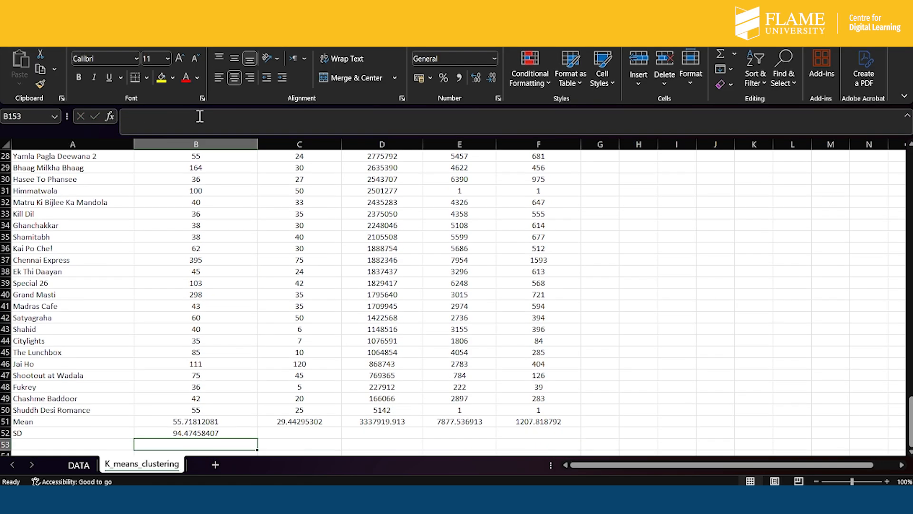
# - Fill the standard deviation formula from B152 across to F152 for the budget and YouTube columns
pyautogui.click(219, 431)
pyautogui.moveTo(259, 438); pyautogui.dragTo(562, 435)
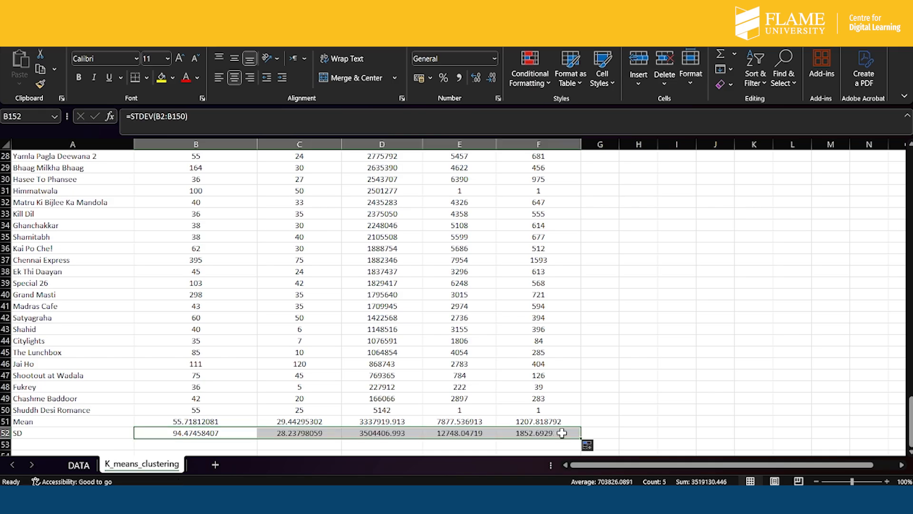
pyautogui.scroll(-2, 592, 350)
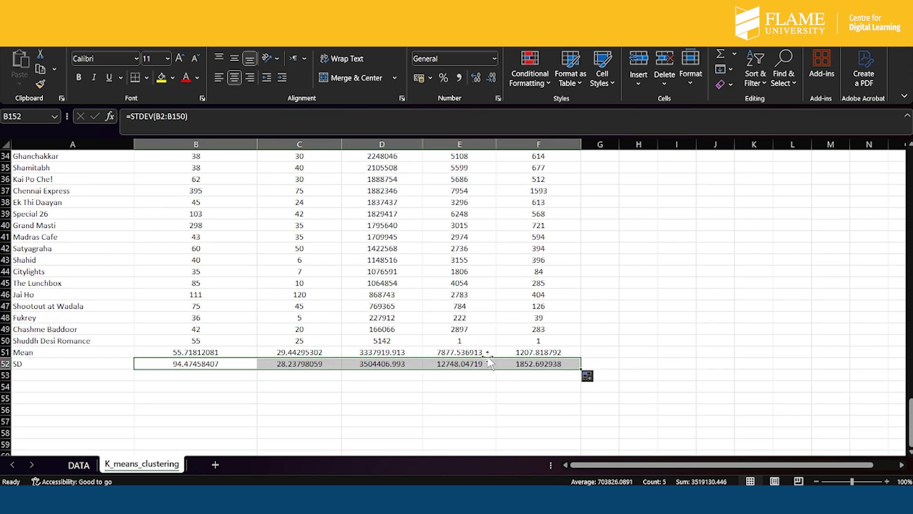
pyautogui.click(214, 363)
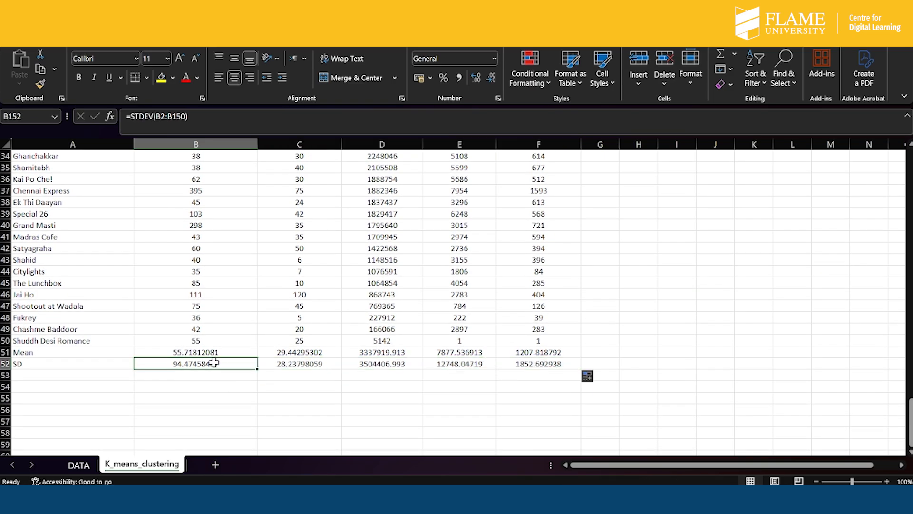
pyautogui.click(365, 400)
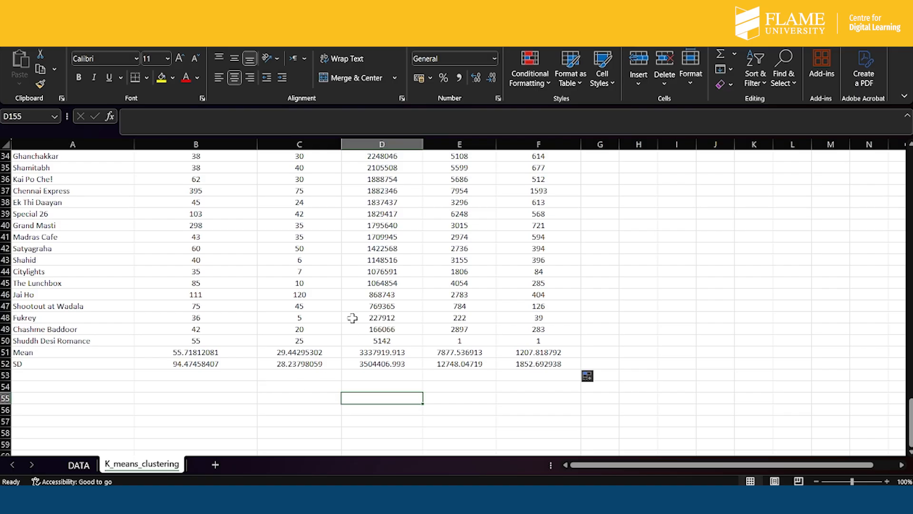
# - Review the movie data back up to the header row and highlight the Budget through Youtube_Dislikes columns
pyautogui.scroll(5, 352, 317)
pyautogui.scroll(-20, 353, 318)
pyautogui.scroll(7, 352, 318)
pyautogui.scroll(20, 353, 318)
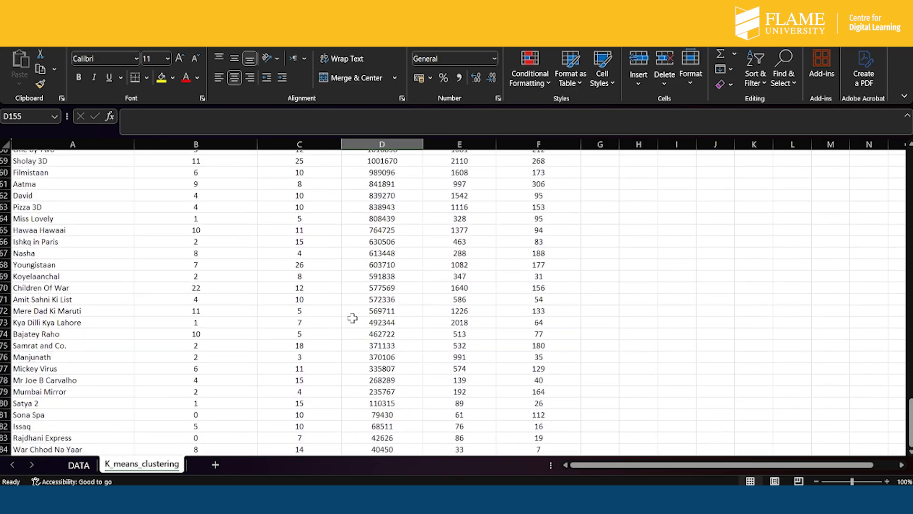
pyautogui.scroll(-1, 353, 318)
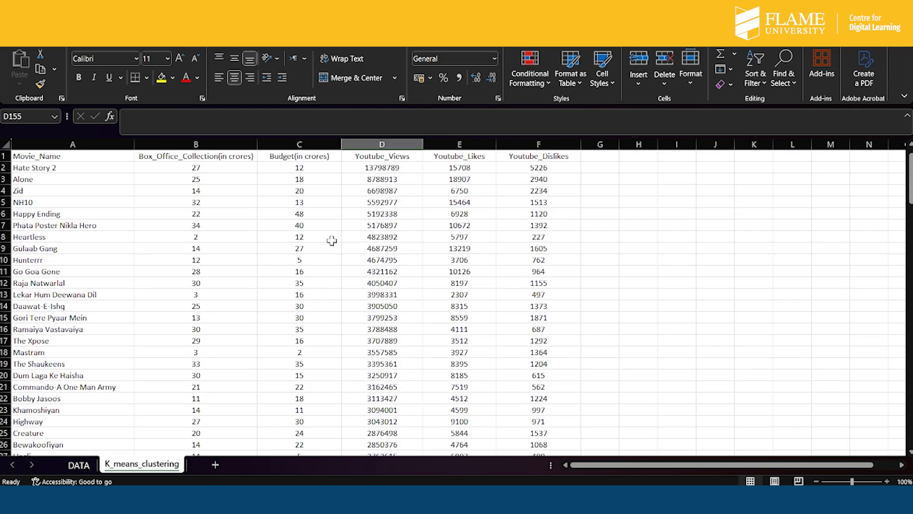
pyautogui.moveTo(299, 144); pyautogui.dragTo(534, 141)
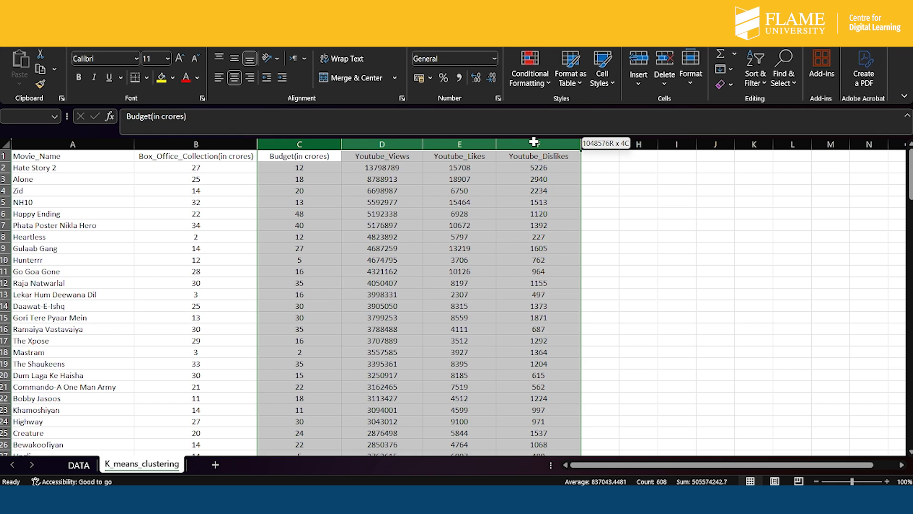
pyautogui.moveTo(705, 213); pyautogui.dragTo(643, 200)
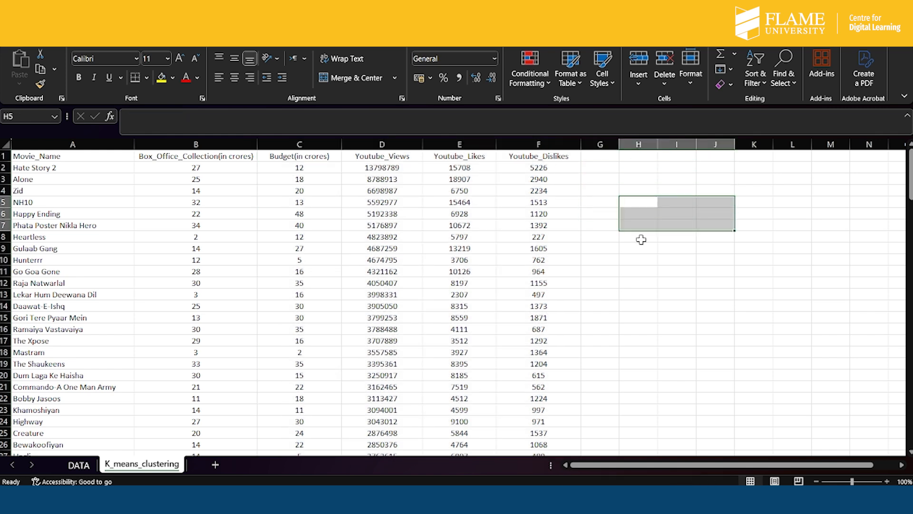
# - Enter the header BOCS in G1, the first empty column beside Youtube_Dislikes
pyautogui.click(642, 272)
pyautogui.click(599, 156)
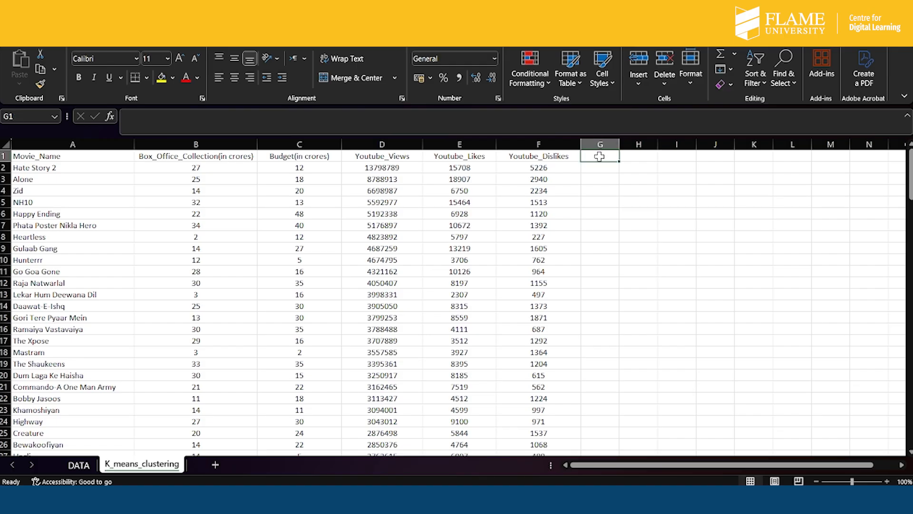
pyautogui.write('OCS')
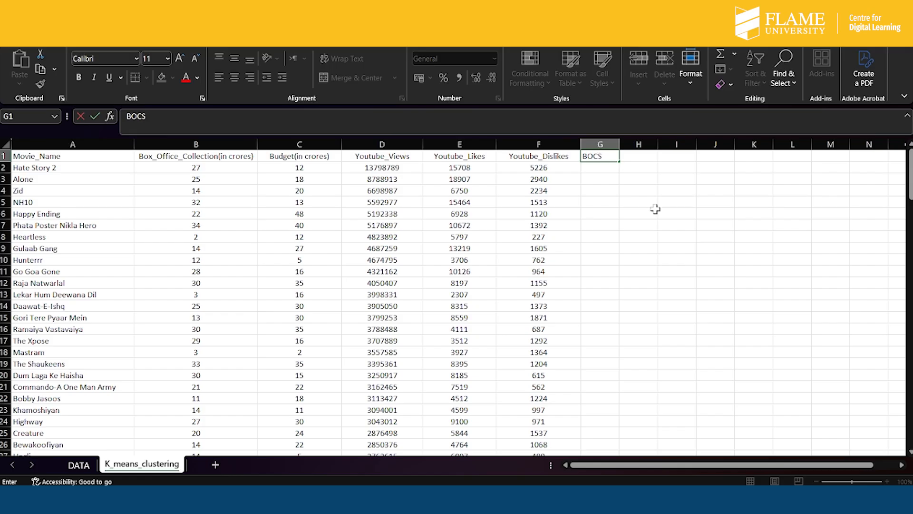
# - Standardize the first movie's box office collection in G2 with =(B2-$B$151)/$B$152, using absolute references to the mean and SD
pyautogui.click(599, 170)
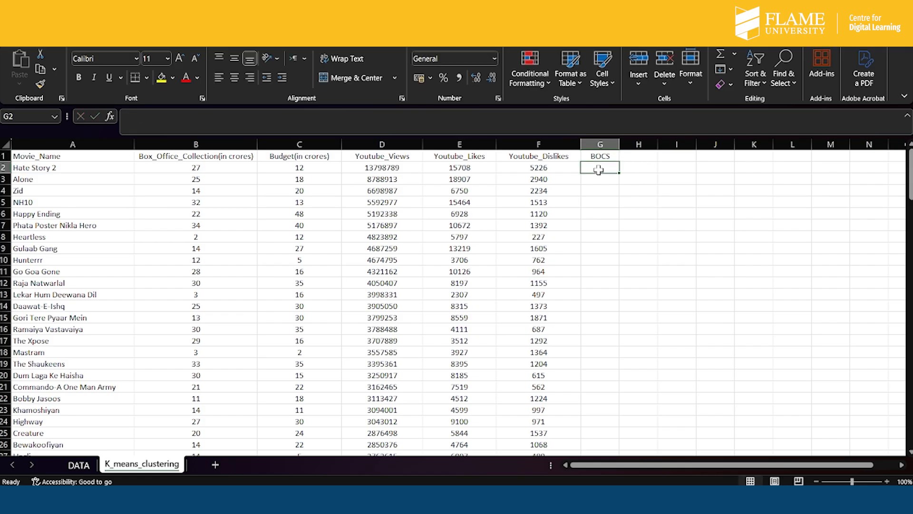
pyautogui.write('=')
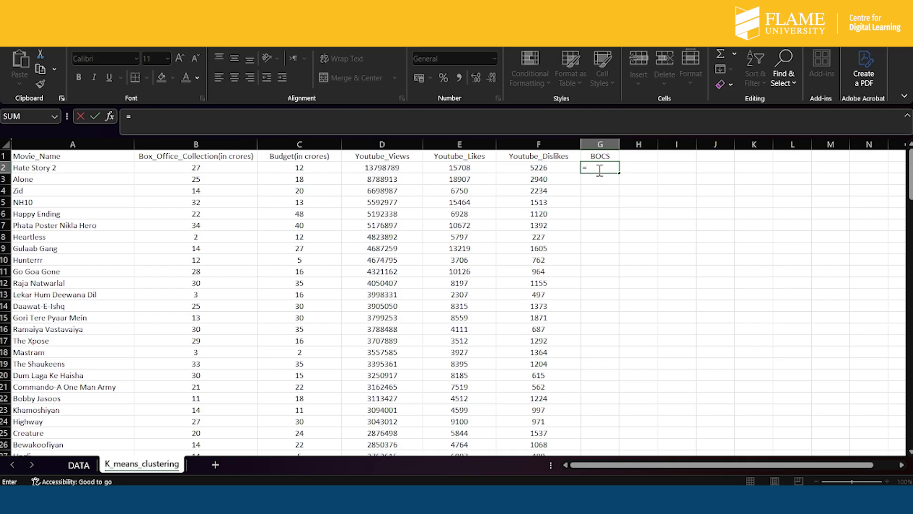
pyautogui.write('(')
pyautogui.click(203, 168)
pyautogui.write('-')
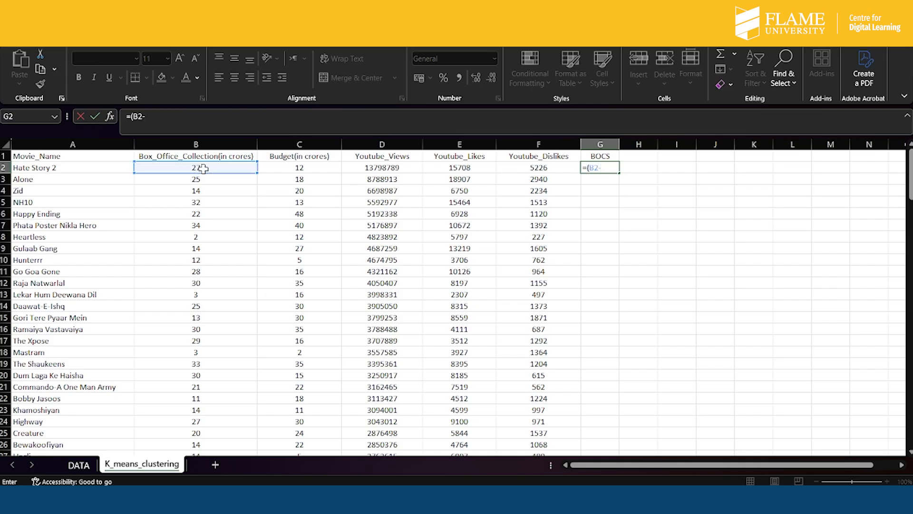
pyautogui.scroll(-18, 143, 314)
pyautogui.scroll(-20, 144, 315)
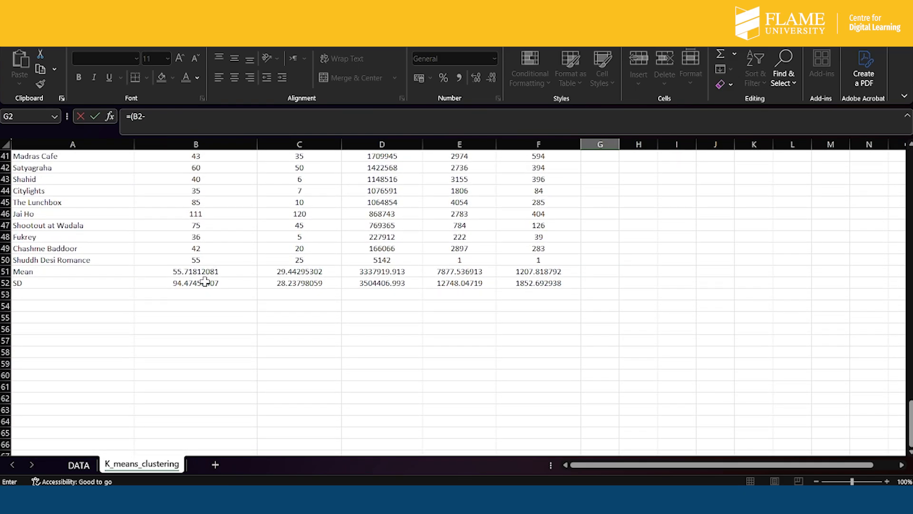
pyautogui.click(204, 271)
pyautogui.click(147, 116)
pyautogui.write('$B$51)/')
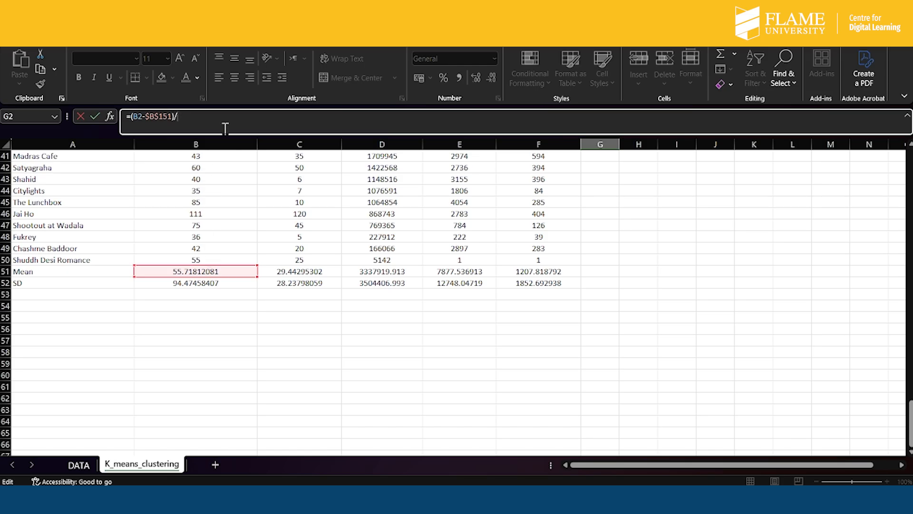
pyautogui.click(207, 283)
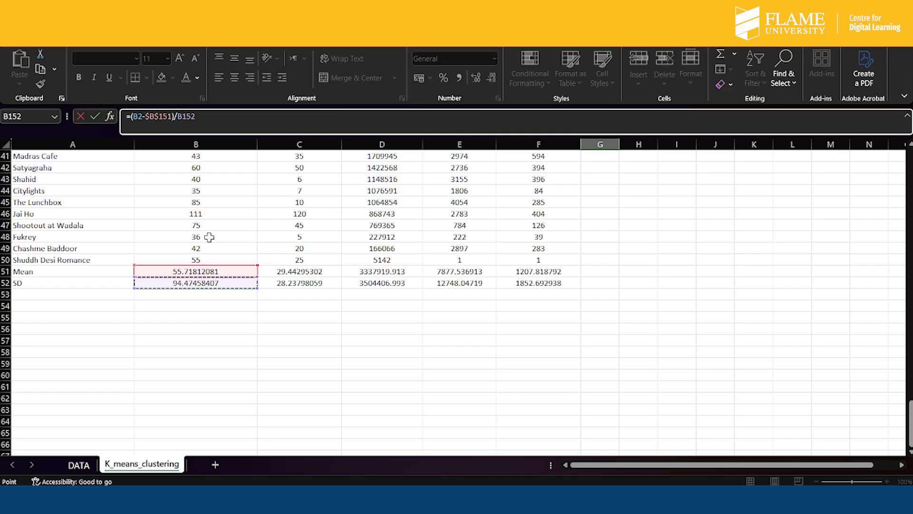
pyautogui.click(180, 117)
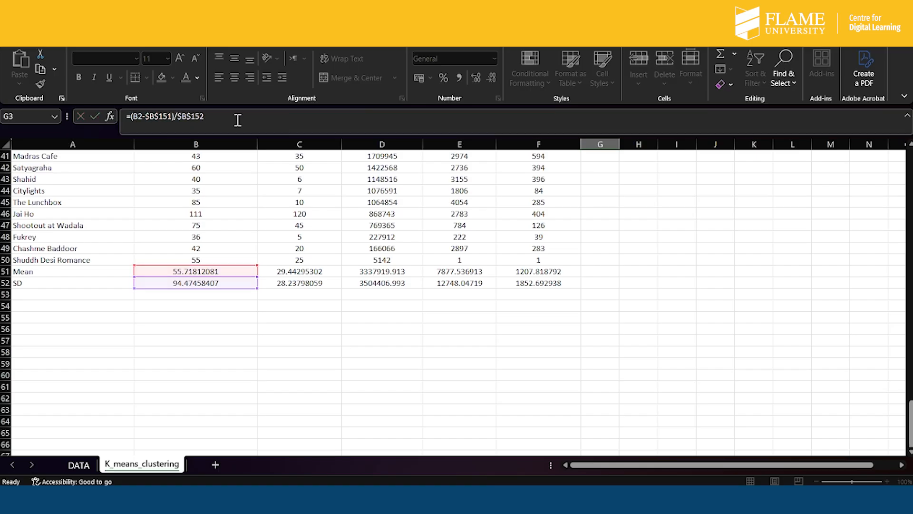
# - Fill the box office standardization formula from G2 down to G150, the last movie row
pyautogui.press('Return')
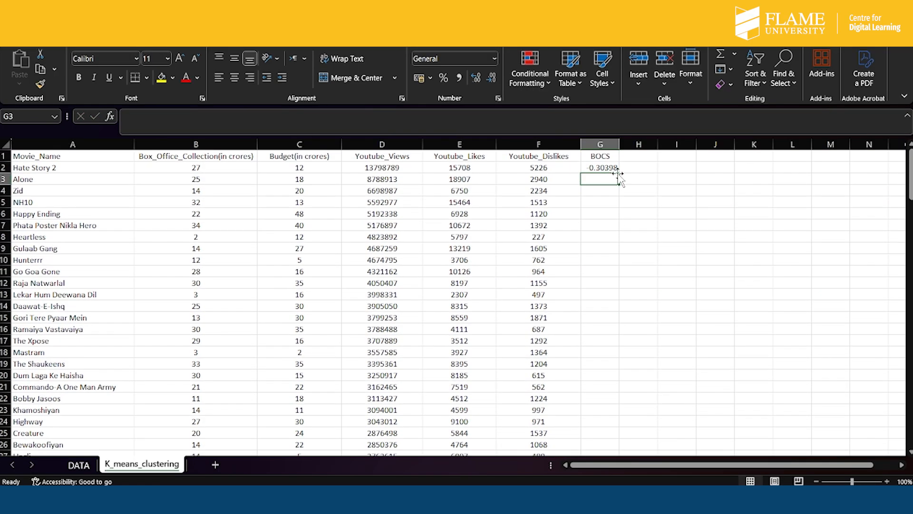
pyautogui.click(606, 167)
pyautogui.moveTo(622, 175); pyautogui.dragTo(601, 404)
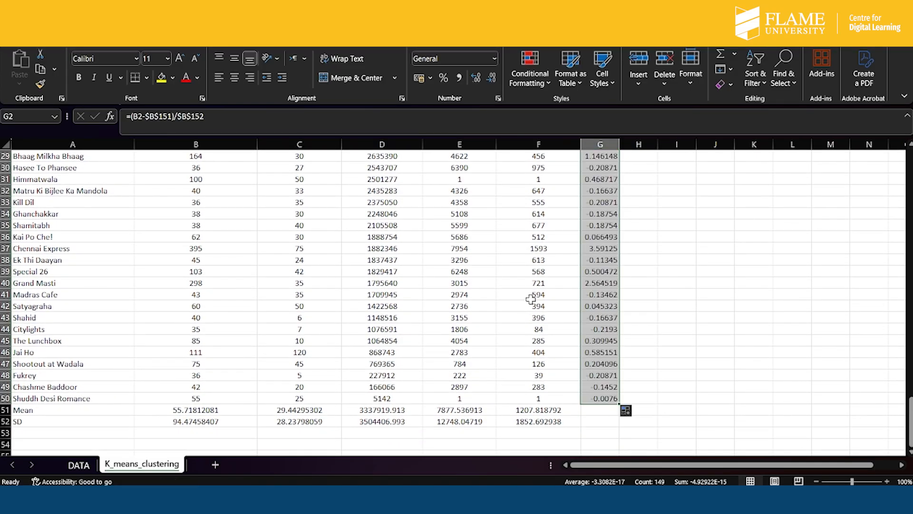
pyautogui.scroll(20, 585, 283)
pyautogui.scroll(8, 587, 280)
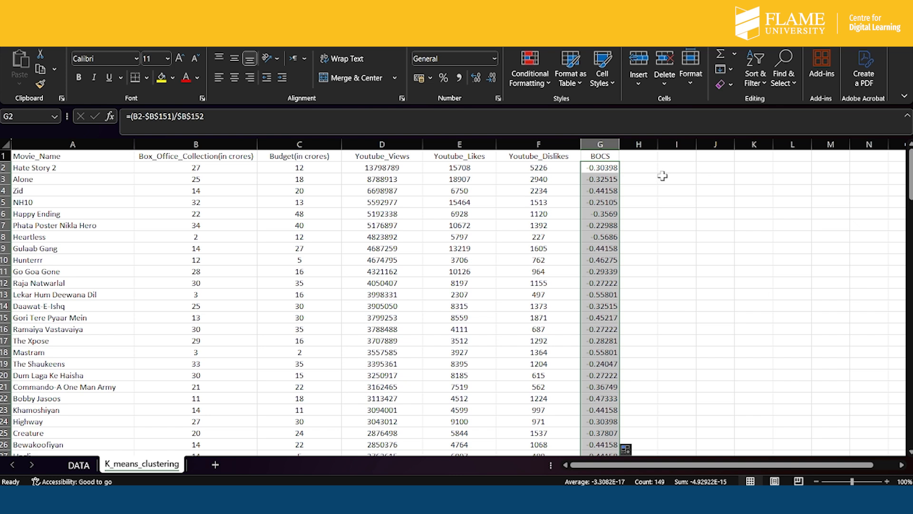
# - Enter the header BS in H1, the column beside BOCS
pyautogui.click(643, 155)
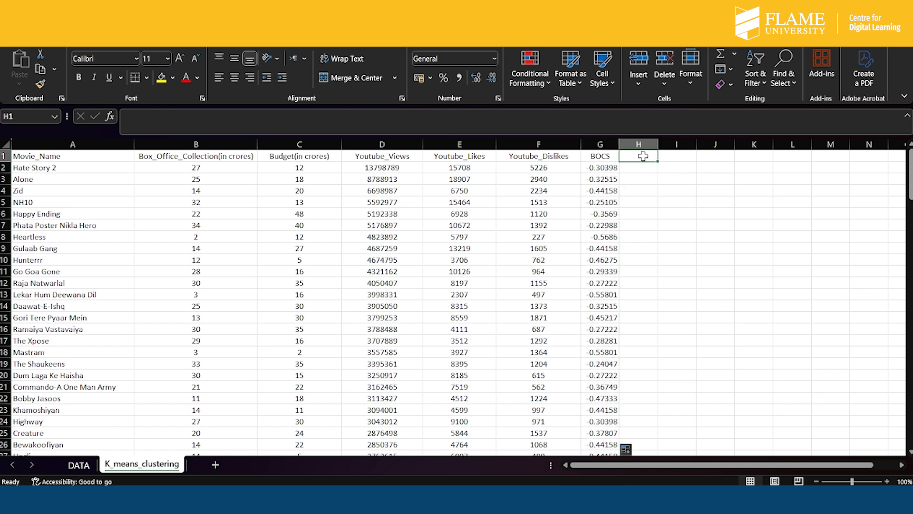
pyautogui.write('BS')
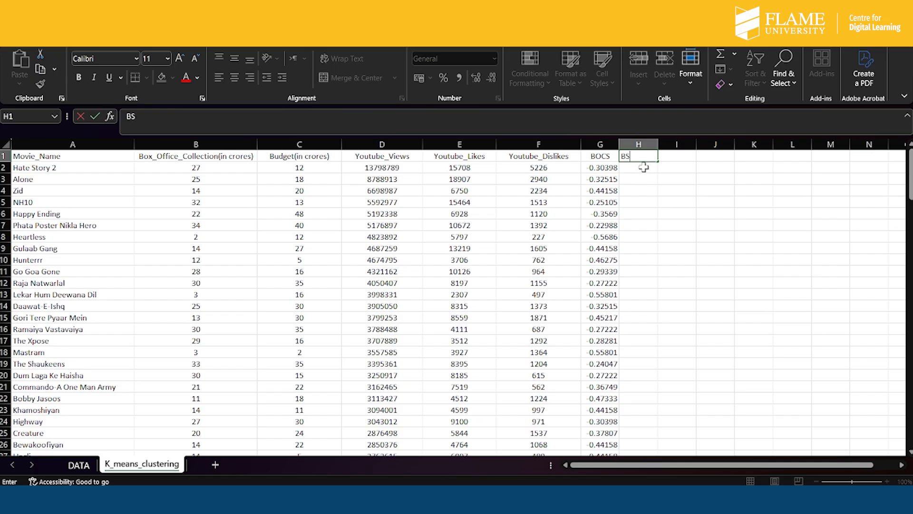
pyautogui.press('Return')
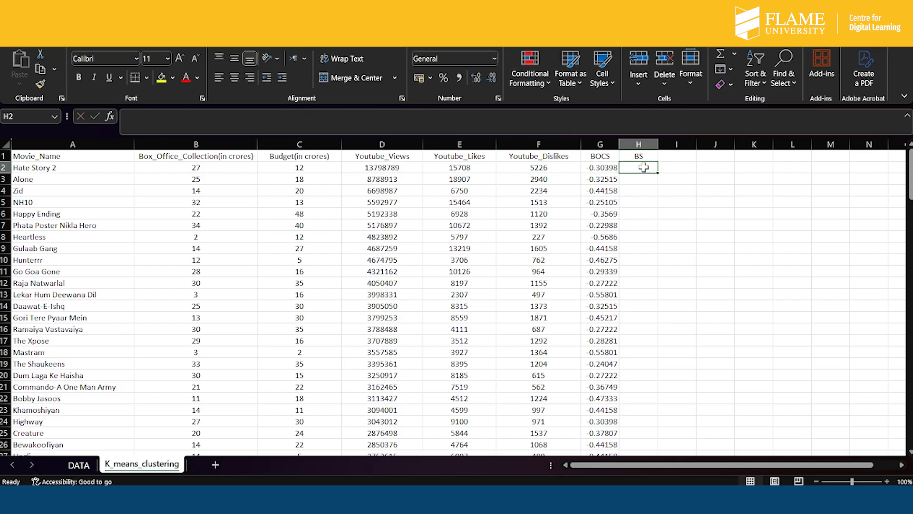
# - Standardize the first movie's budget in H2 with =(C2-$C$151)/$C$152, using absolute references to the mean and SD
pyautogui.write('=')
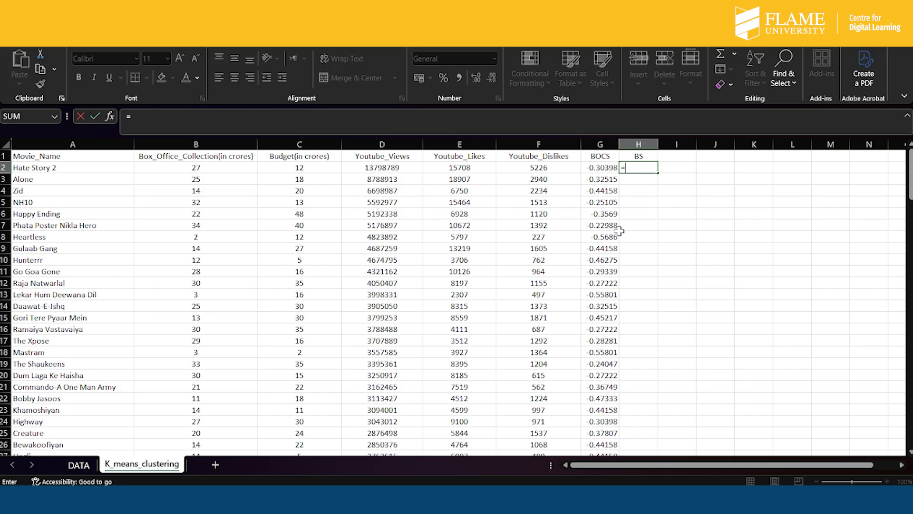
pyautogui.click(285, 168)
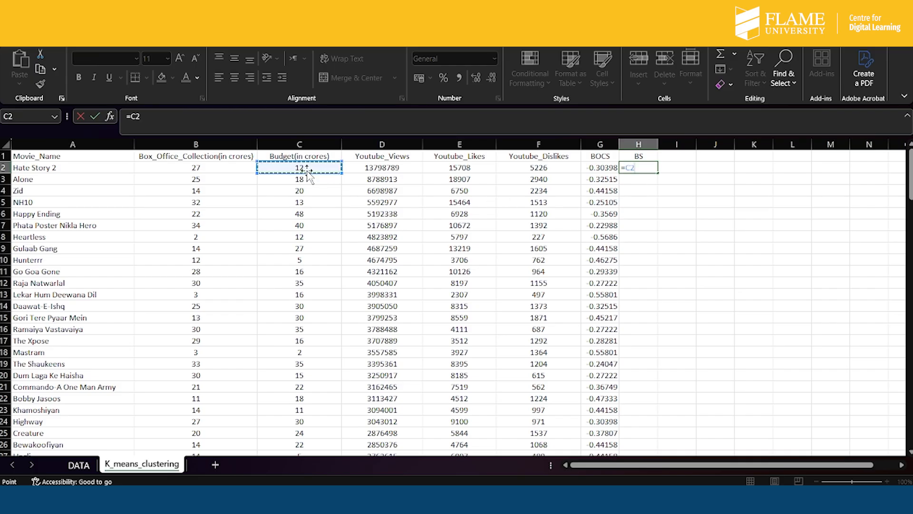
pyautogui.click(133, 116)
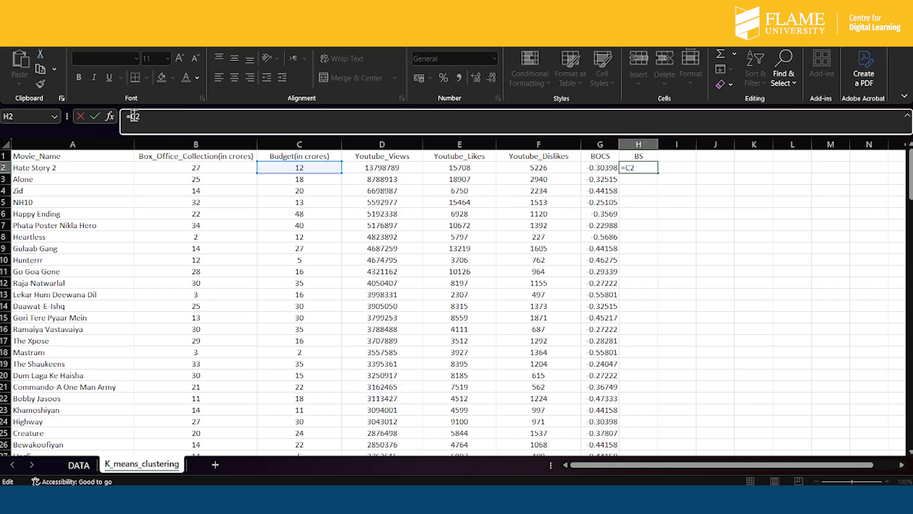
pyautogui.write('(')
pyautogui.scroll(-20, 373, 264)
pyautogui.scroll(-20, 373, 264)
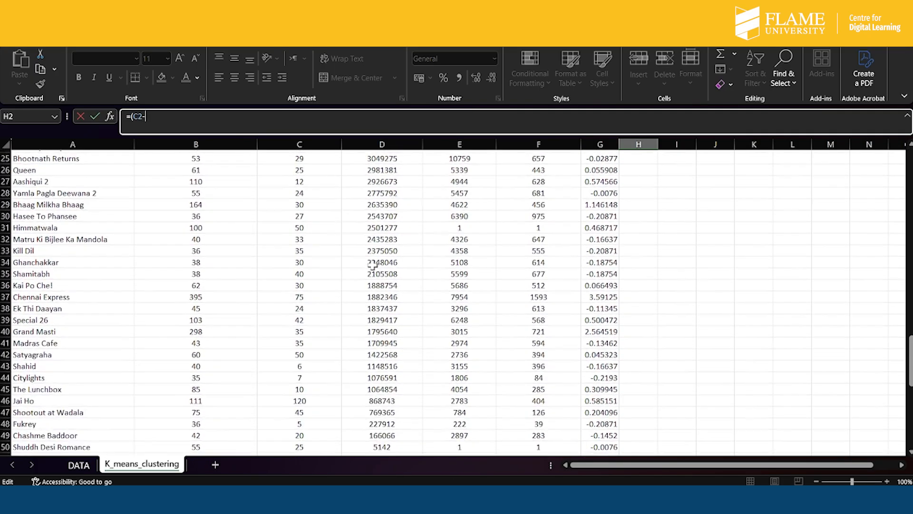
pyautogui.click(307, 294)
pyautogui.click(148, 116)
pyautogui.write('$C$51)/')
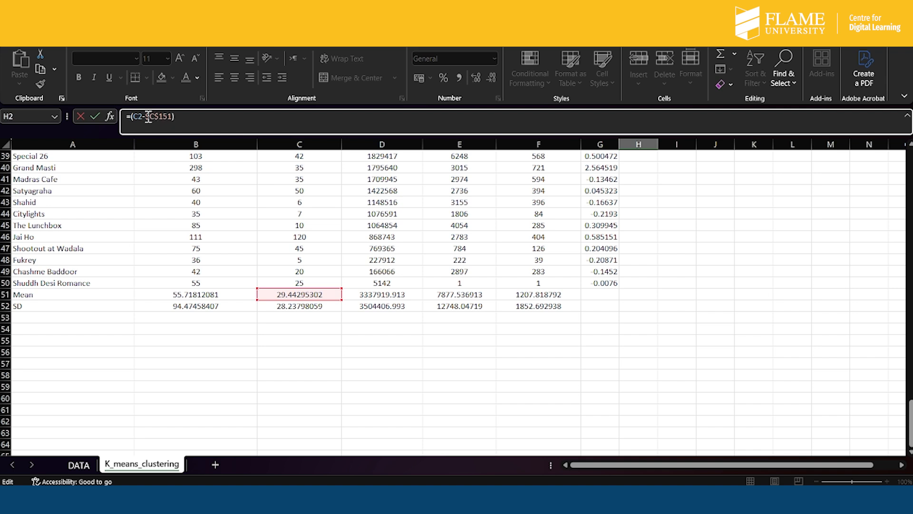
pyautogui.click(307, 306)
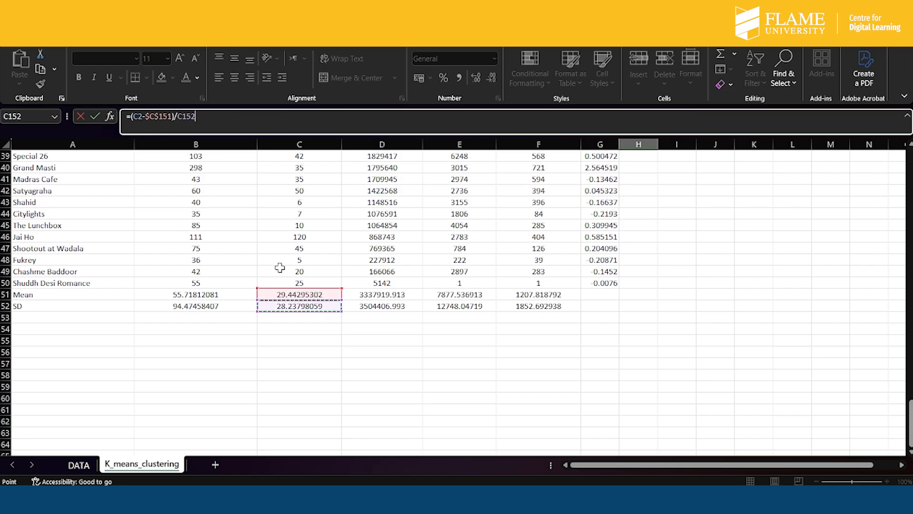
pyautogui.click(179, 117)
pyautogui.write('$')
pyautogui.click(182, 117)
pyautogui.write('$')
pyautogui.press('BackSpace')
pyautogui.press('Return')
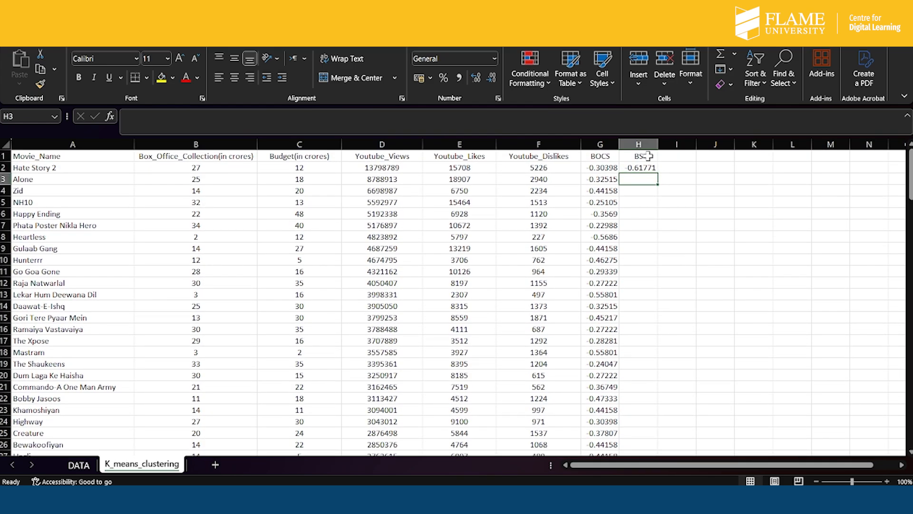
# - Fill the budget standardization formula from H2 down to H150, the last movie row
pyautogui.click(642, 168)
pyautogui.moveTo(658, 173); pyautogui.dragTo(642, 414)
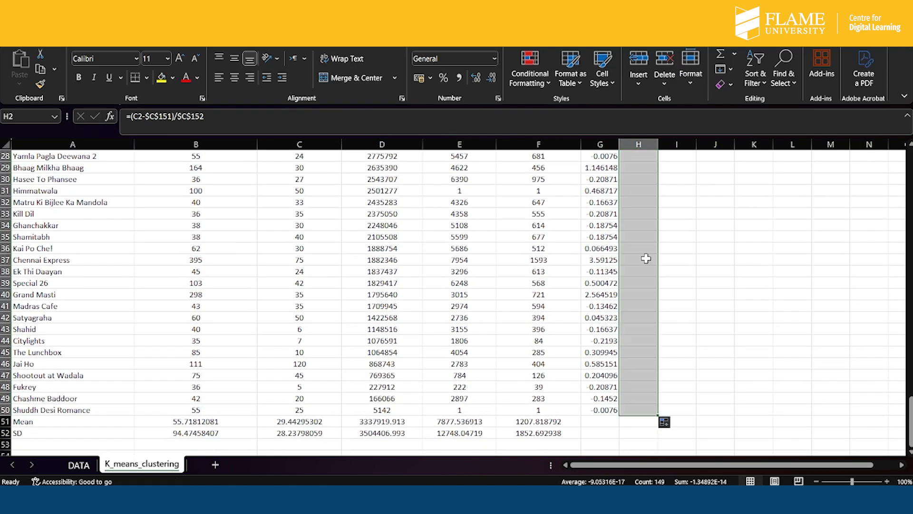
pyautogui.scroll(20, 646, 258)
pyautogui.scroll(17, 645, 258)
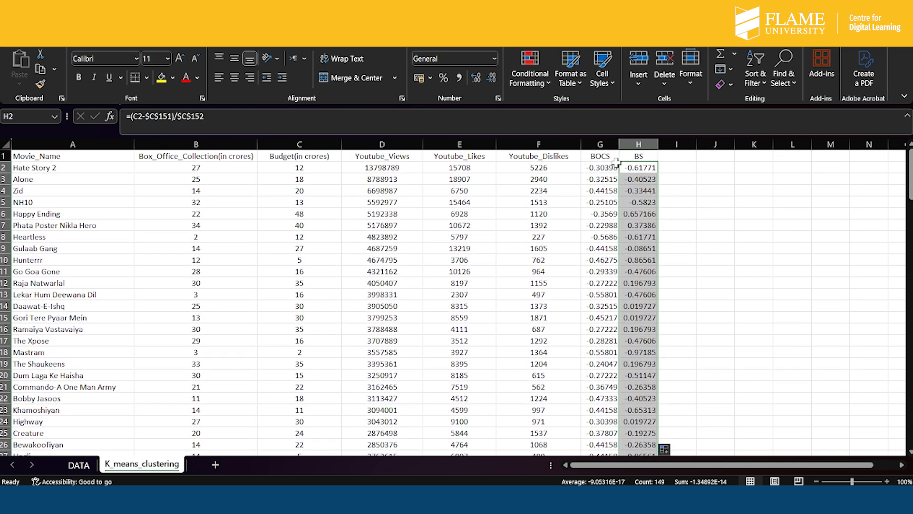
# - Enter the headers YVS, YLS and YDS in I1, J1 and K1 for the standardized YouTube variables
pyautogui.click(676, 159)
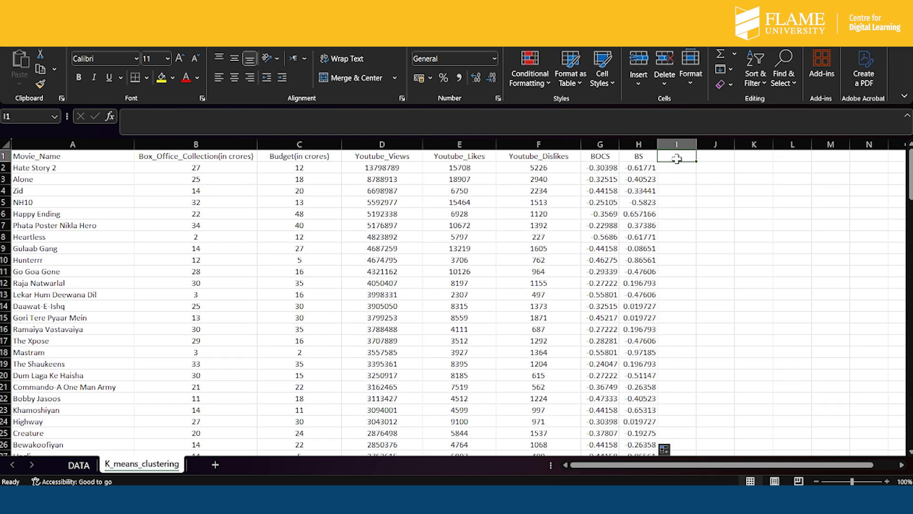
pyautogui.write('YVS')
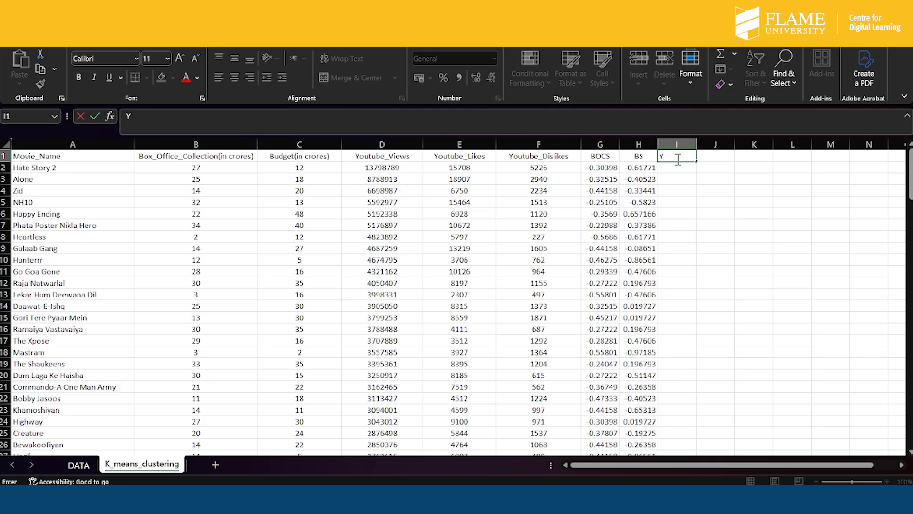
pyautogui.click(716, 156)
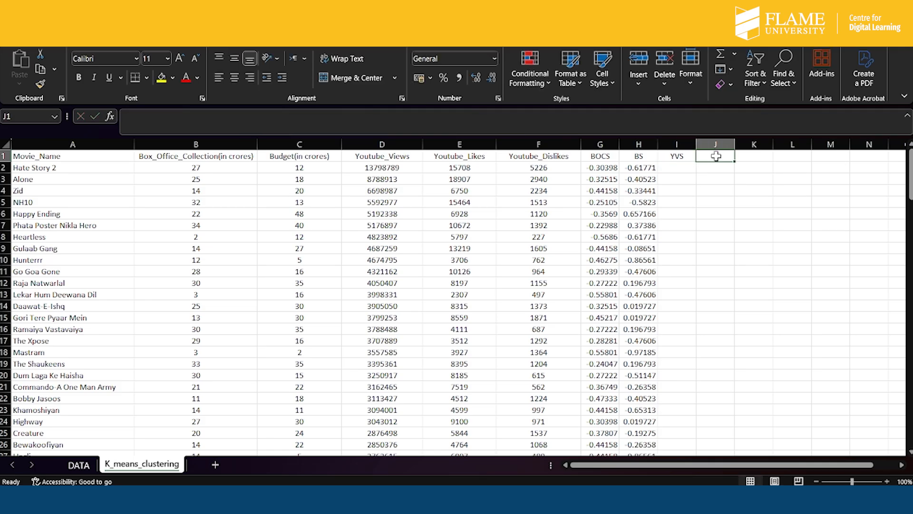
pyautogui.write('YLS')
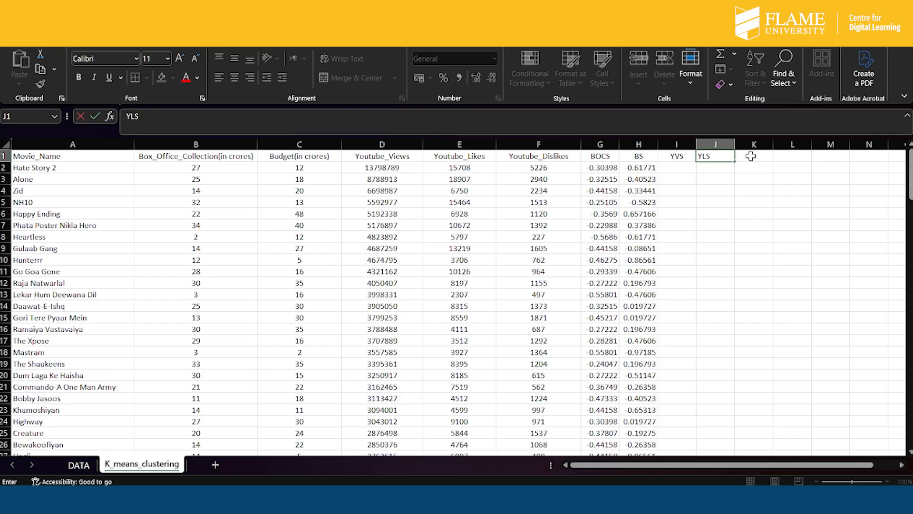
pyautogui.click(751, 156)
pyautogui.write('Y')
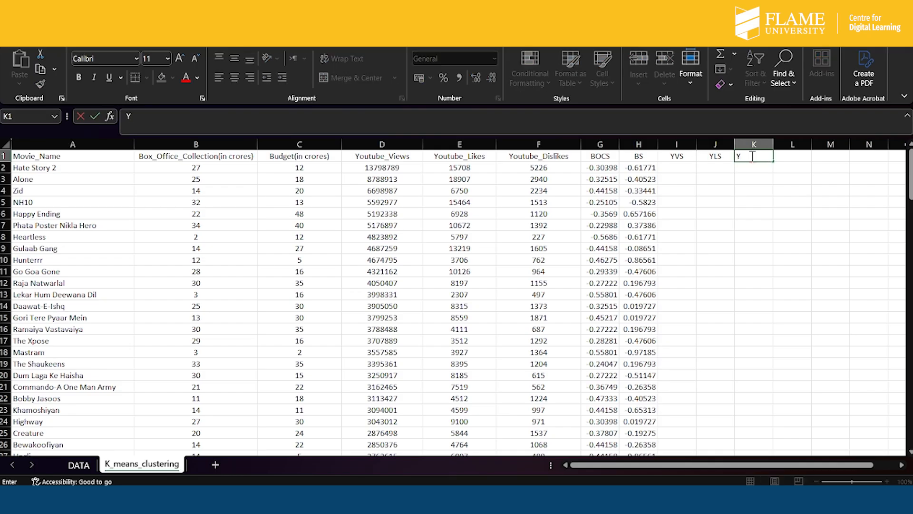
pyautogui.write('DS')
# - Fill the standardization formula from H2 across to K2 under the YVS, YLS and YDS headers
pyautogui.click(685, 168)
pyautogui.click(642, 167)
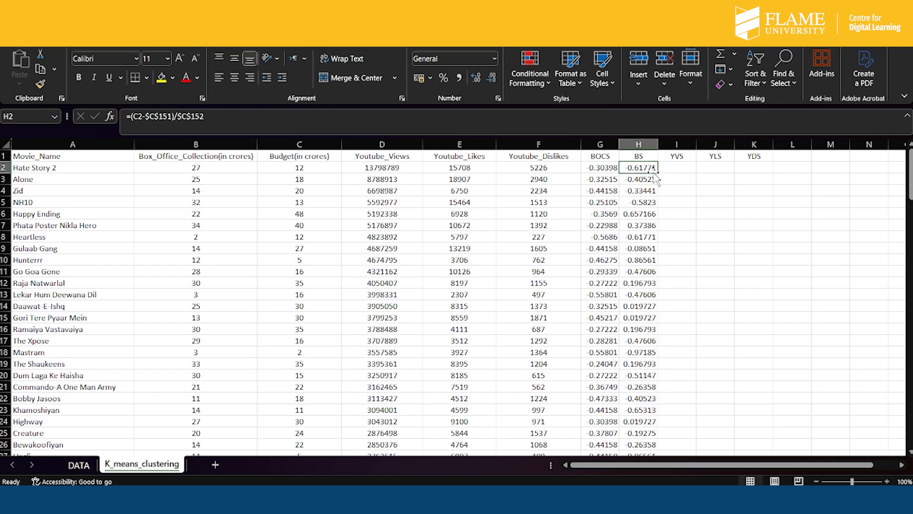
pyautogui.moveTo(661, 173); pyautogui.dragTo(766, 170)
# - Correct the YVS formula in I2 to =(D2-$D$151)/$D$152 so it uses the YouTube views' mean and SD
pyautogui.click(677, 166)
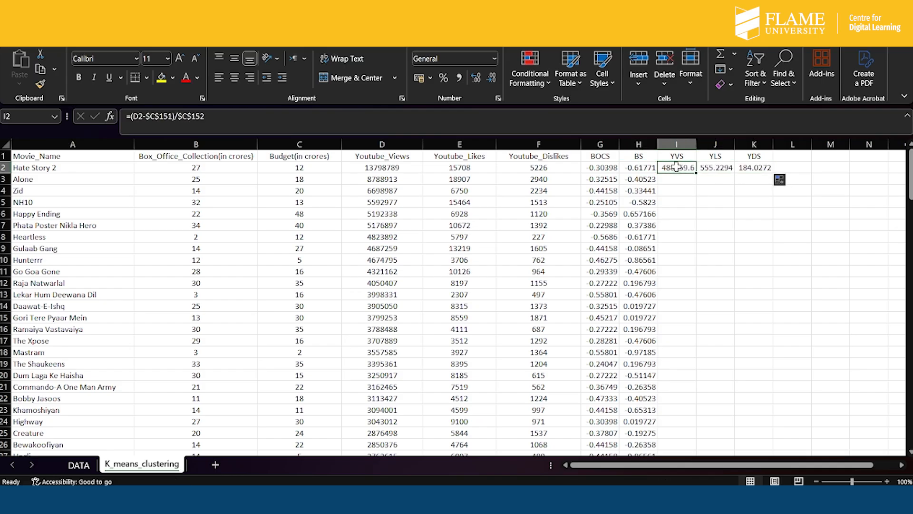
pyautogui.click(156, 118)
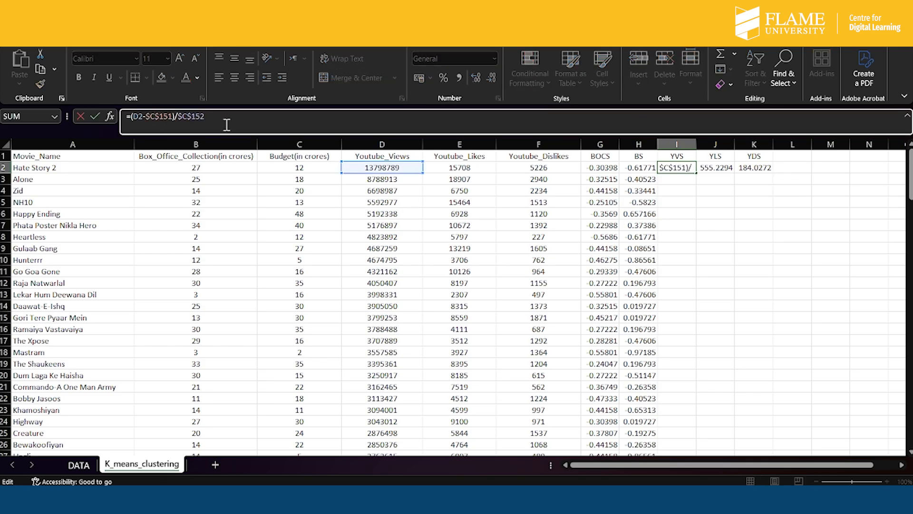
pyautogui.press('BackSpace')
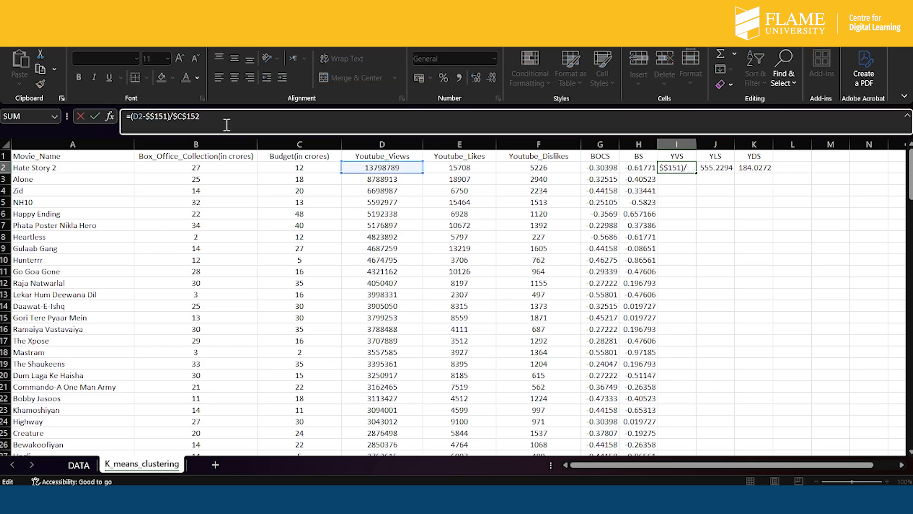
pyautogui.write('D')
pyautogui.click(190, 116)
pyautogui.press('BackSpace')
pyautogui.write('D')
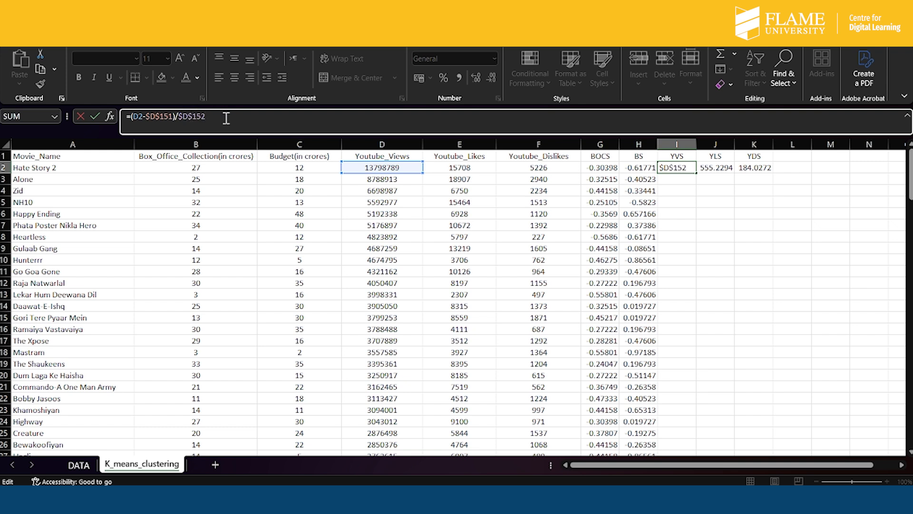
pyautogui.press('Return')
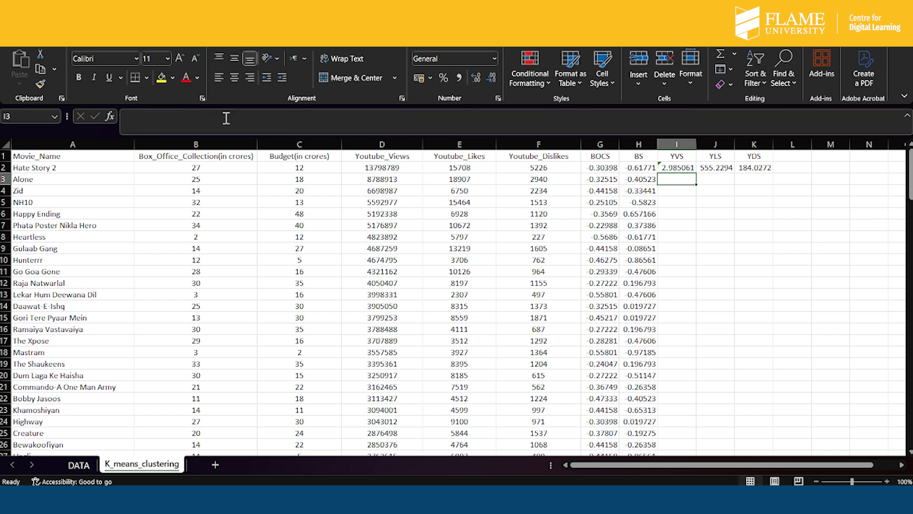
# - Fill the YVS formula from I2 down to I150, the last movie row
pyautogui.click(683, 165)
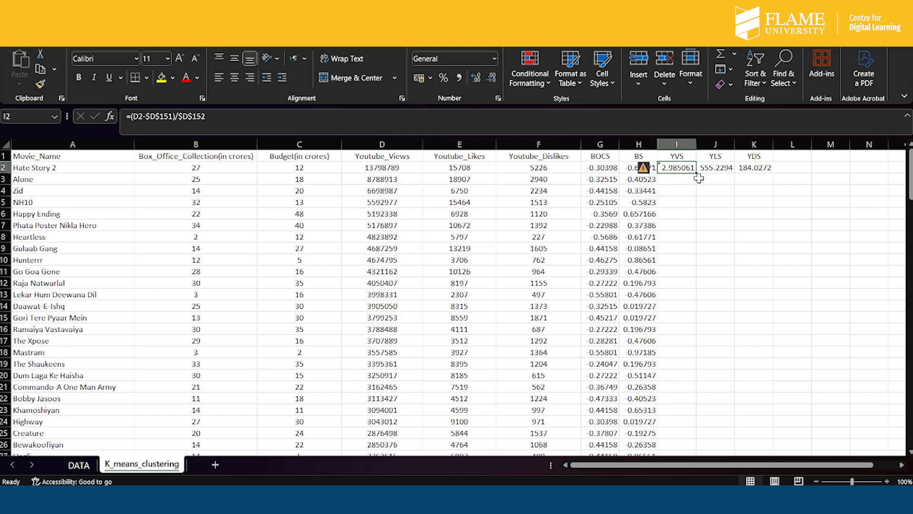
pyautogui.moveTo(697, 174); pyautogui.dragTo(681, 356)
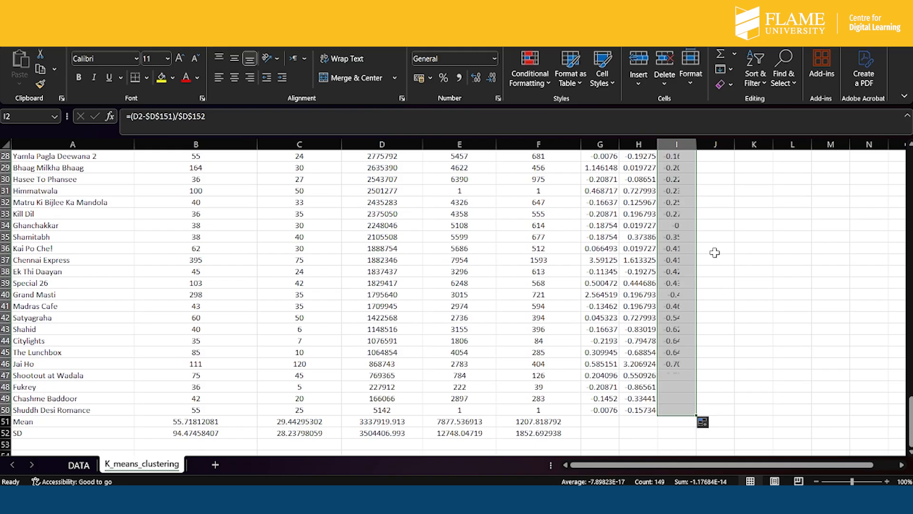
pyautogui.scroll(20, 715, 253)
pyautogui.scroll(20, 715, 252)
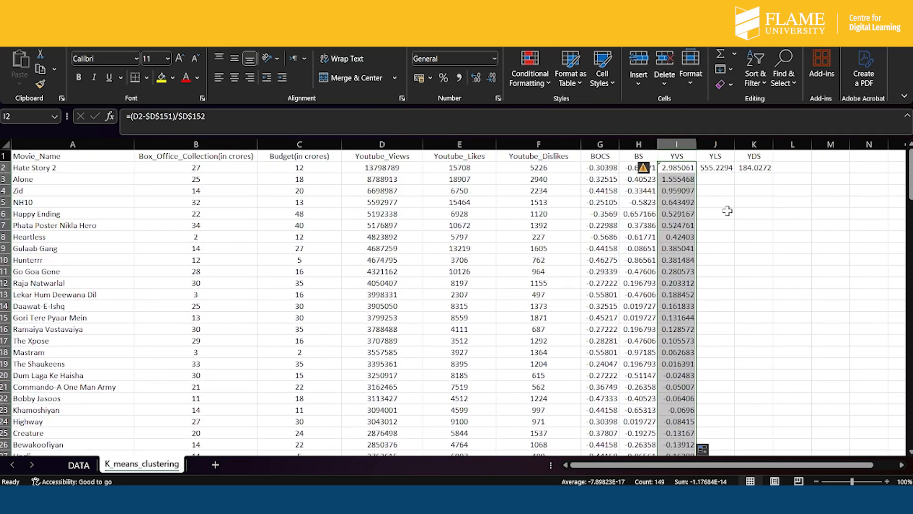
# - Correct the YLS formula in J2 to =(E2-$E$151)/$E$152 so it uses the YouTube likes' mean and SD
pyautogui.click(724, 170)
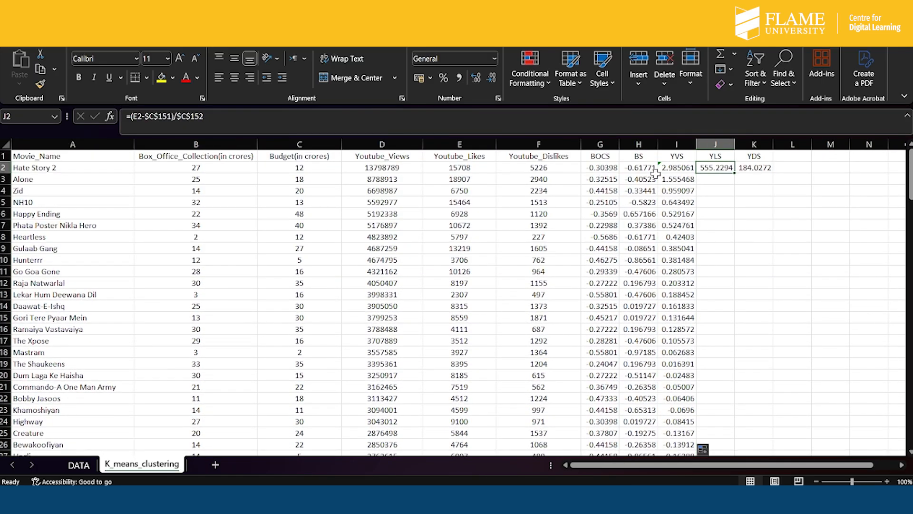
pyautogui.click(155, 118)
pyautogui.press('BackSpace')
pyautogui.write('E')
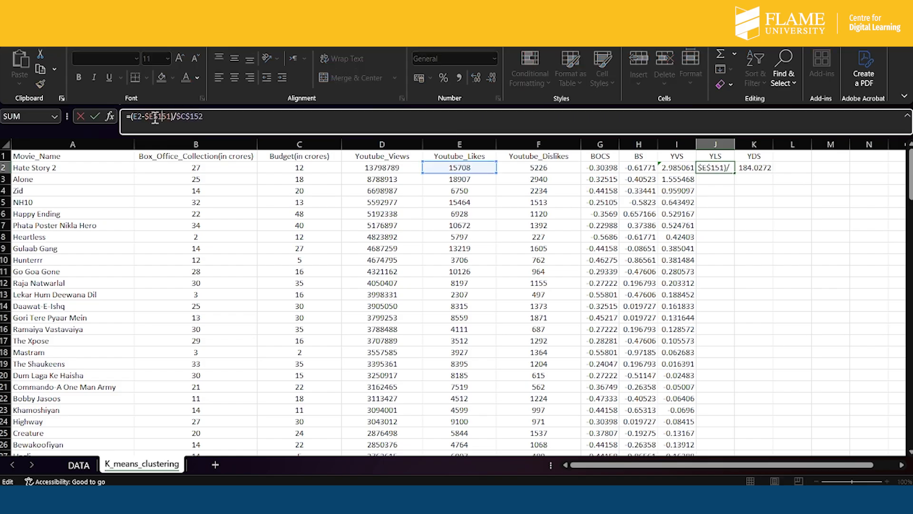
pyautogui.press('Right')
pyautogui.press('Right')
pyautogui.press('Right')
pyautogui.press('Right')
pyautogui.press('Right')
pyautogui.press('Right')
pyautogui.press('Right')
pyautogui.press('BackSpace')
pyautogui.write('E')
pyautogui.press('Return')
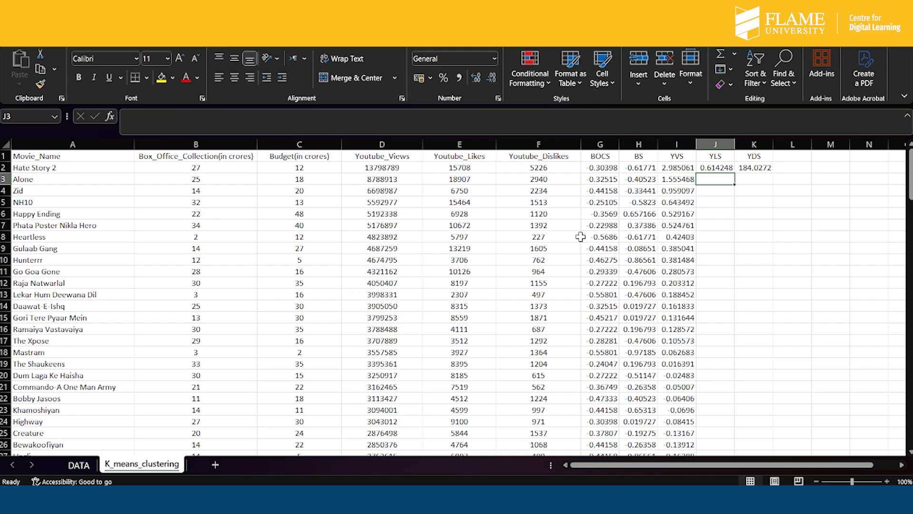
# - Fill the YLS formula from J2 down the column to J152 and inspect the end of the filled range
pyautogui.click(722, 166)
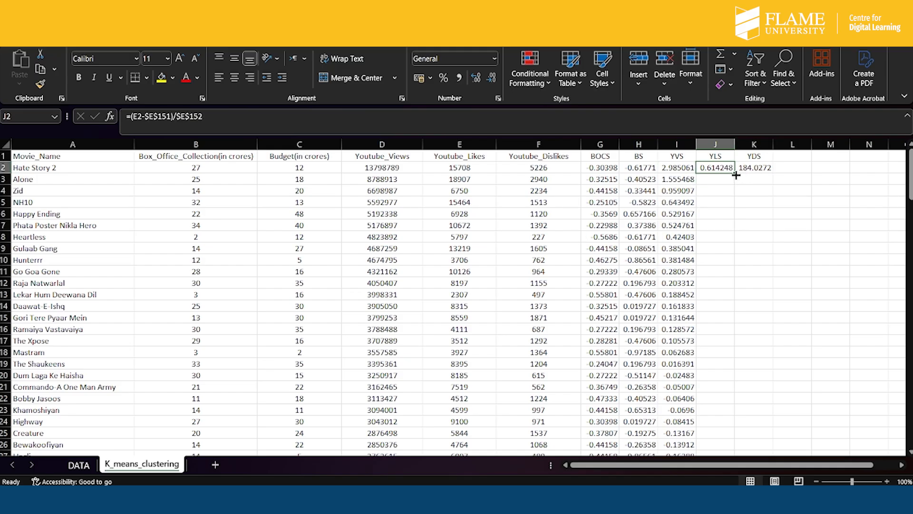
pyautogui.doubleClick(737, 175)
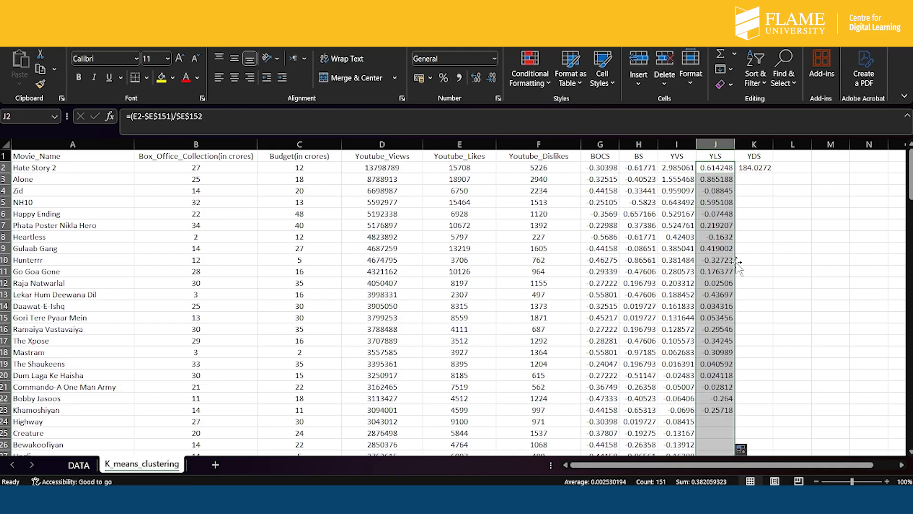
pyautogui.scroll(-20, 737, 267)
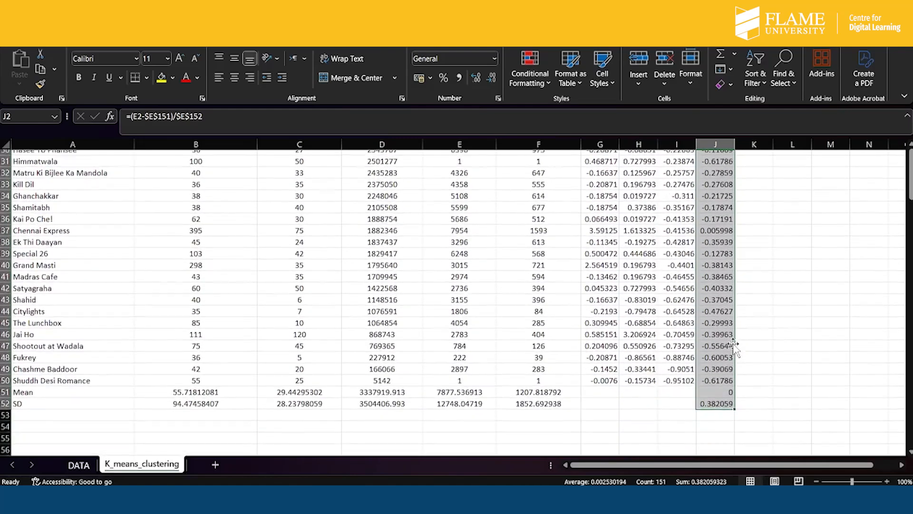
# - Cut the filled YLS range back to J150 so the Mean and SD rows hold no YLS values
pyautogui.scroll(-1, 733, 345)
pyautogui.moveTo(736, 379); pyautogui.dragTo(722, 356)
pyautogui.scroll(20, 750, 252)
pyautogui.scroll(12, 751, 252)
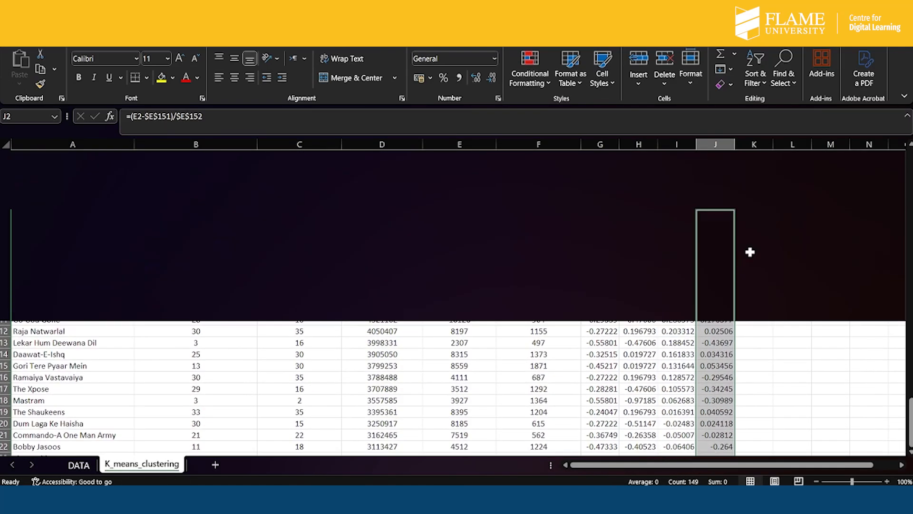
# - Correct the YDS formula in K2 to =(F2-$F$151)/$F$152 so it uses the YouTube dislikes' mean and SD
pyautogui.click(758, 165)
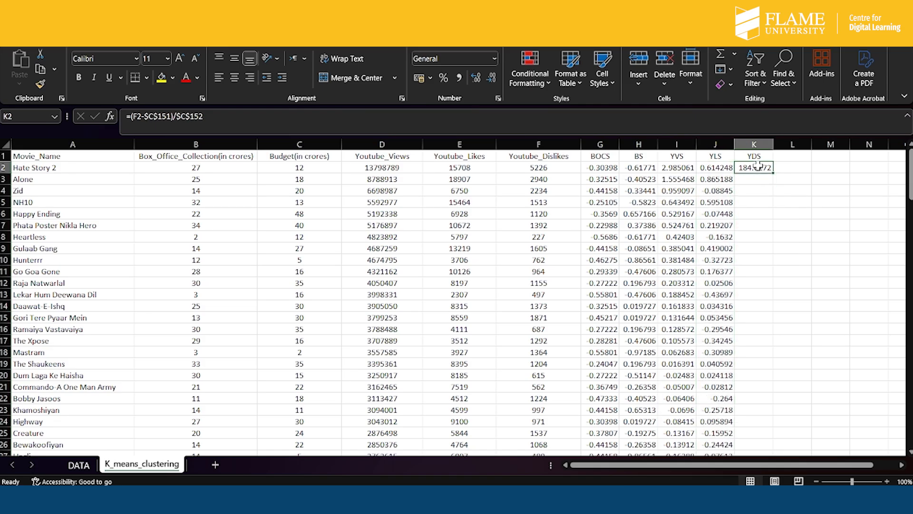
pyautogui.click(156, 118)
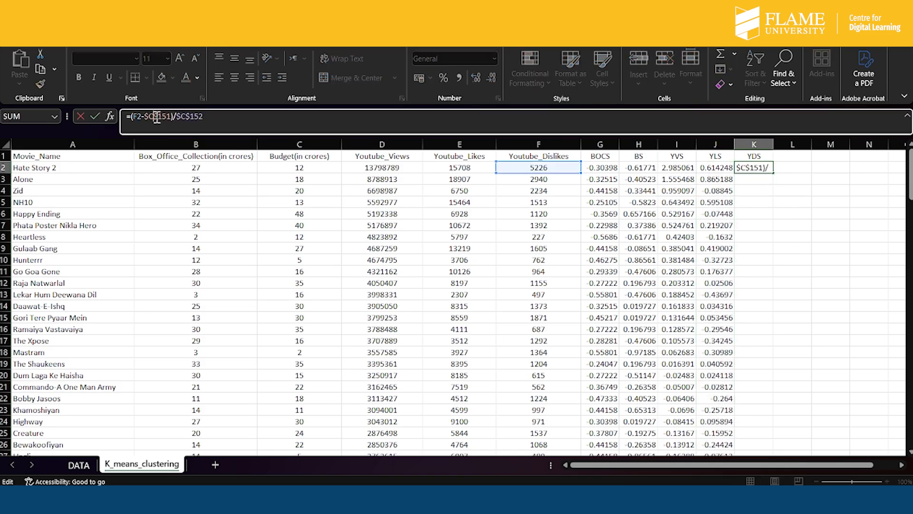
pyautogui.press('BackSpace')
pyautogui.write('F')
pyautogui.click(187, 117)
pyautogui.press('BackSpace')
pyautogui.write('F')
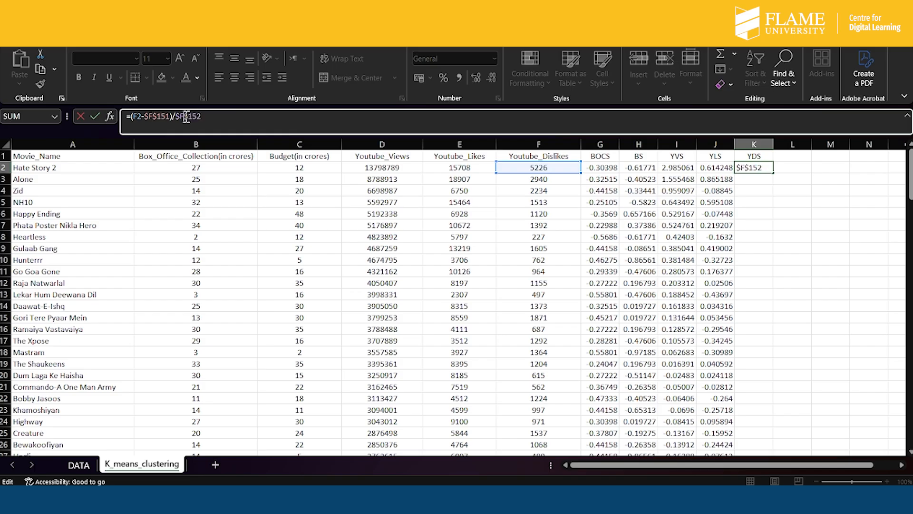
pyautogui.press('Return')
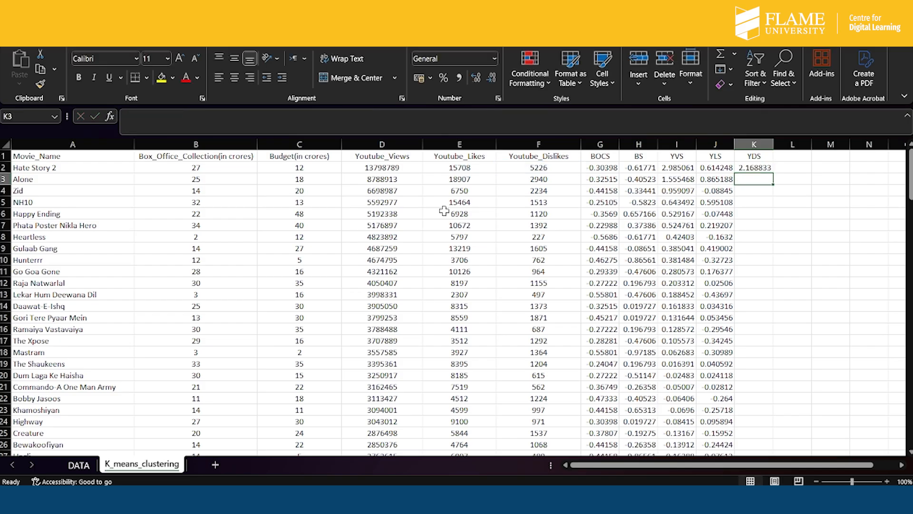
# - Fill the YDS formula from K2 down to K150, leaving the Mean and SD rows empty
pyautogui.click(758, 167)
pyautogui.doubleClick(777, 175)
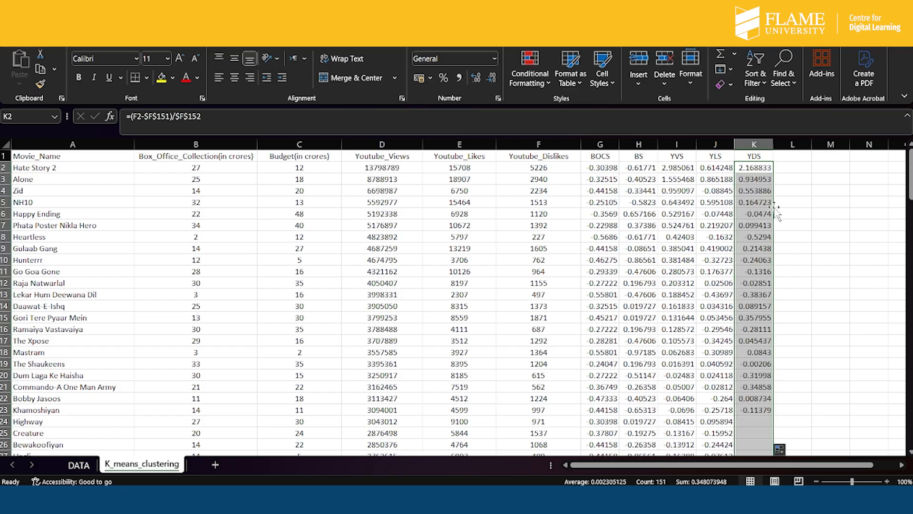
pyautogui.scroll(-20, 756, 333)
pyautogui.scroll(-10, 750, 381)
pyautogui.scroll(8, 750, 381)
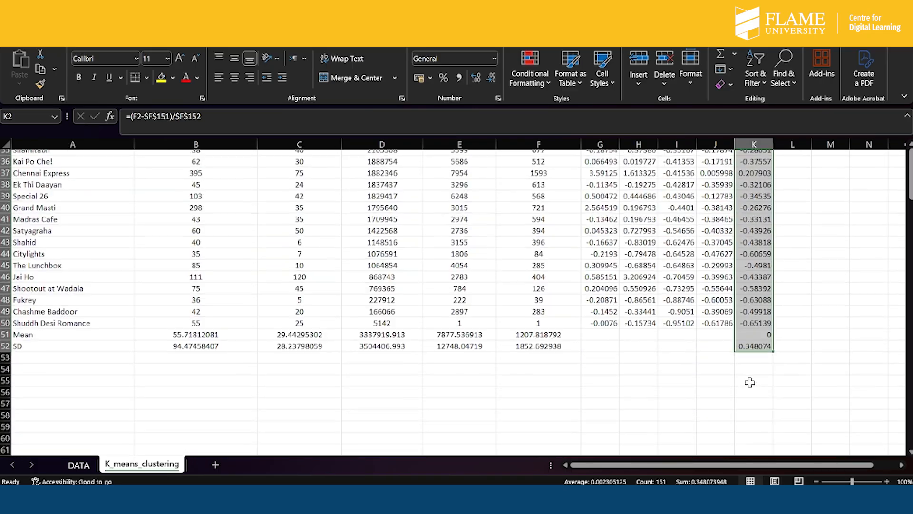
pyautogui.moveTo(776, 382); pyautogui.dragTo(772, 354)
pyautogui.scroll(20, 729, 241)
pyautogui.scroll(10, 729, 241)
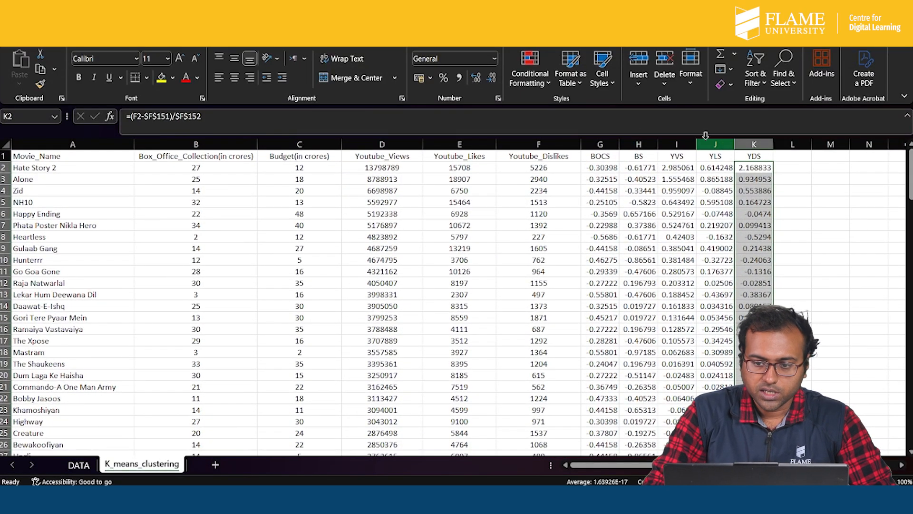
pyautogui.click(857, 212)
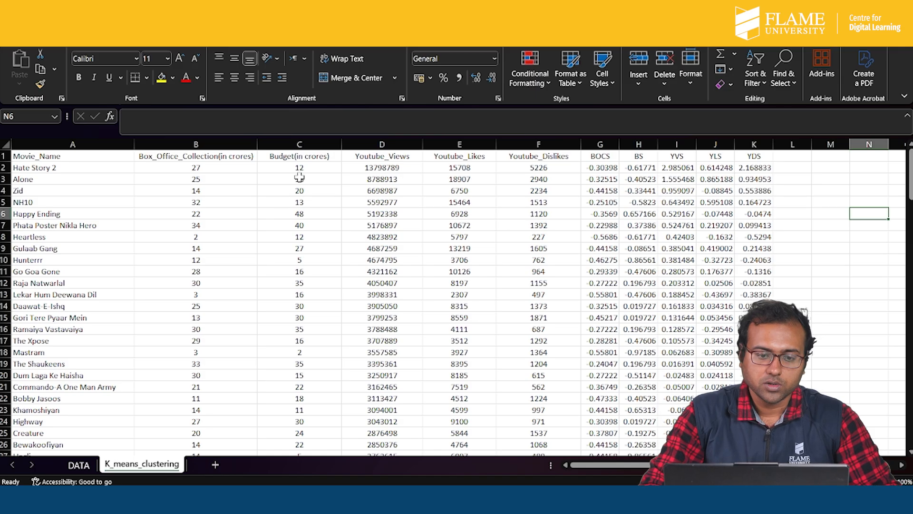
# - Narrow the Budget, Youtube_Views, Youtube_Likes and Youtube_Dislikes columns to about the width of their headers
pyautogui.moveTo(342, 144); pyautogui.dragTo(324, 144)
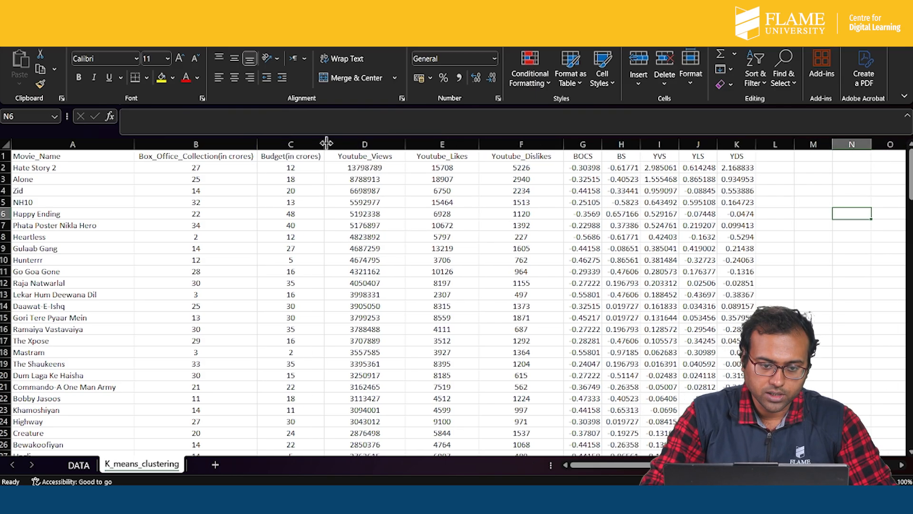
pyautogui.moveTo(401, 144); pyautogui.dragTo(383, 143)
pyautogui.moveTo(456, 143); pyautogui.dragTo(440, 143)
pyautogui.moveTo(524, 144)
pyautogui.mouseDown()
pyautogui.moveTo(500, 142)
pyautogui.moveTo(507, 142)
pyautogui.mouseUp()
pyautogui.moveTo(443, 142); pyautogui.dragTo(445, 142)
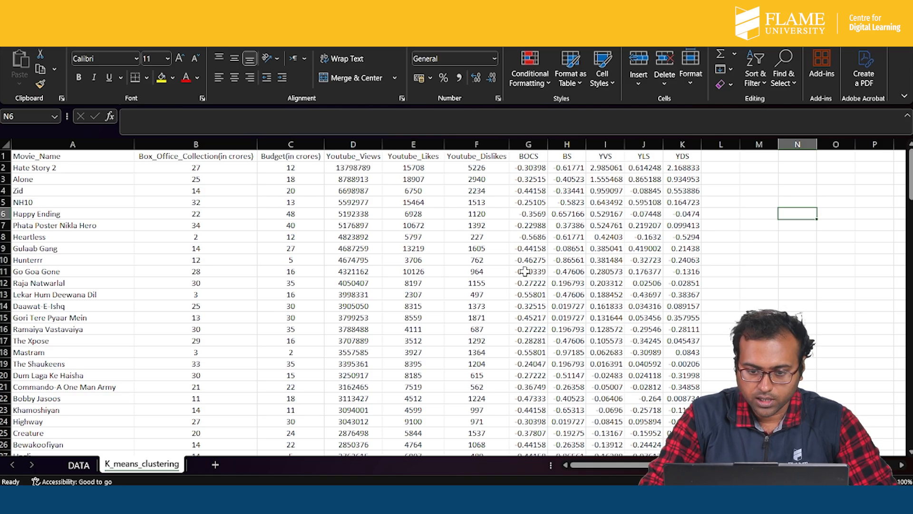
# - Highlight the standardized values of Go Goa Gone (G11:K11) in yellow and those of Krrish 3 (G88:K88) in light blue
pyautogui.moveTo(520, 270); pyautogui.dragTo(681, 274)
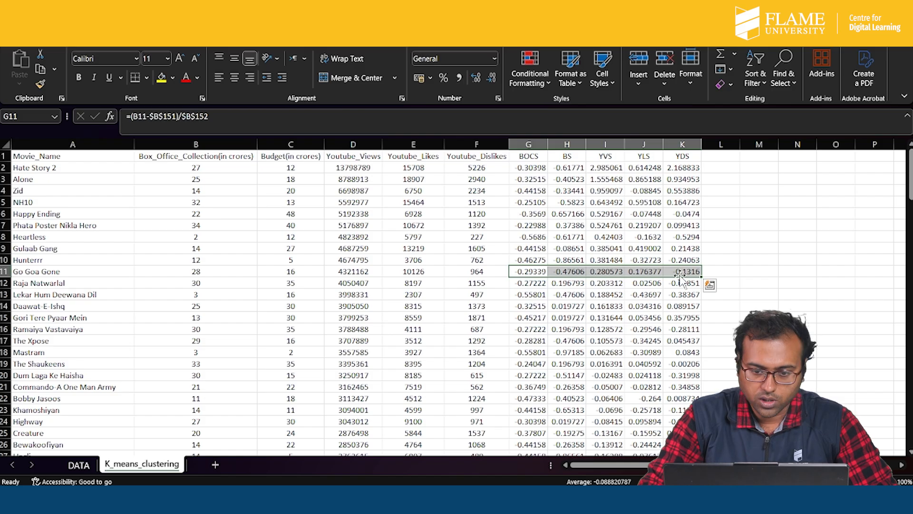
pyautogui.click(161, 76)
pyautogui.scroll(-11, 627, 333)
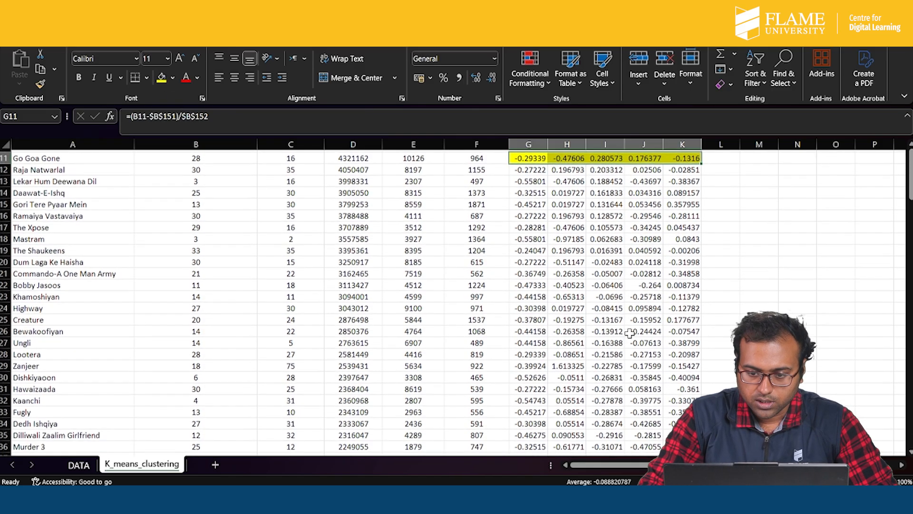
pyautogui.scroll(-12, 629, 334)
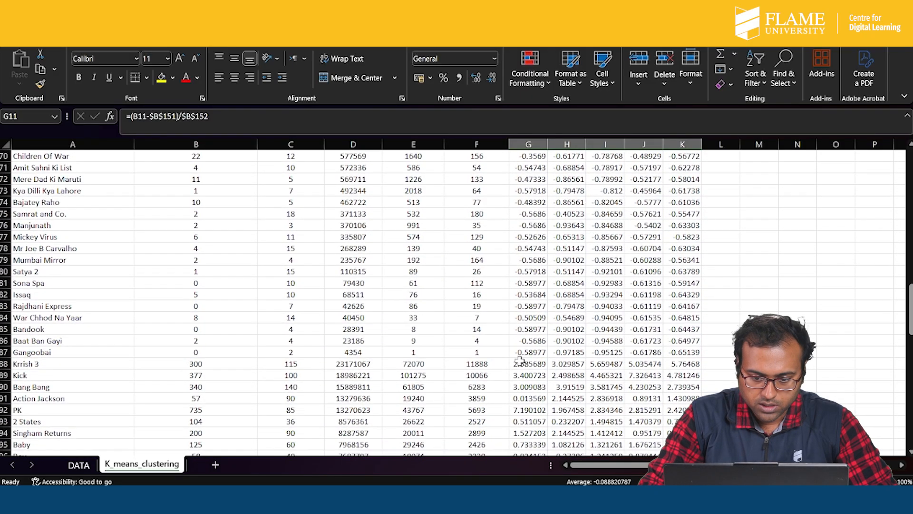
pyautogui.moveTo(520, 364); pyautogui.dragTo(685, 362)
pyautogui.click(172, 78)
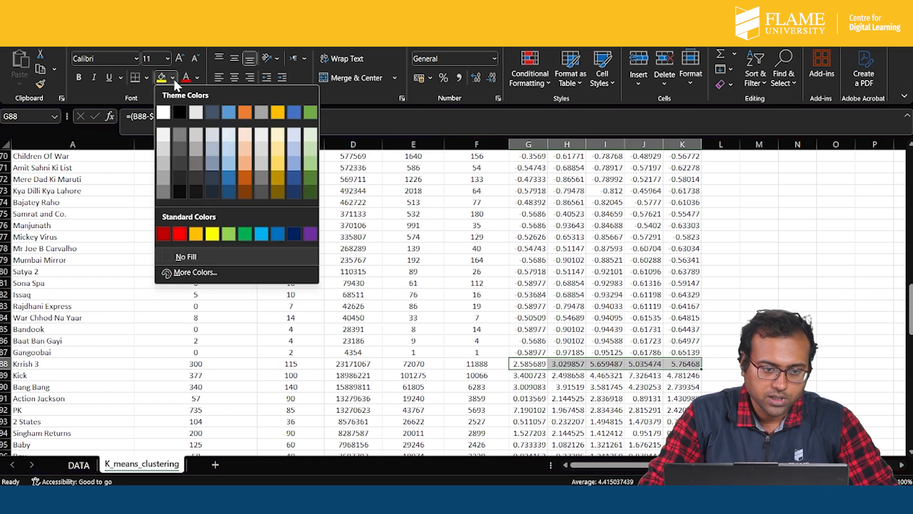
pyautogui.click(294, 163)
pyautogui.click(749, 291)
# - Add the column headers DCC1 in L1 and DCC2 in M1
pyautogui.scroll(14, 749, 291)
pyautogui.scroll(9, 749, 291)
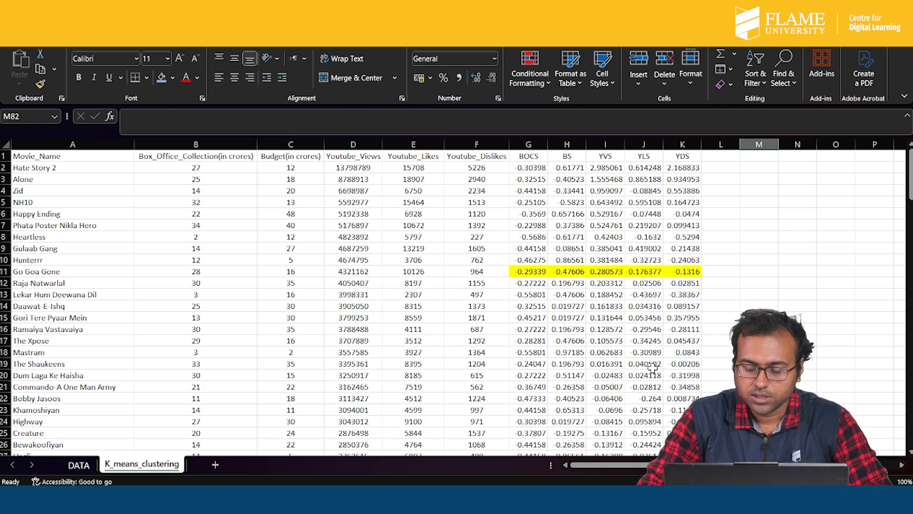
pyautogui.click(723, 156)
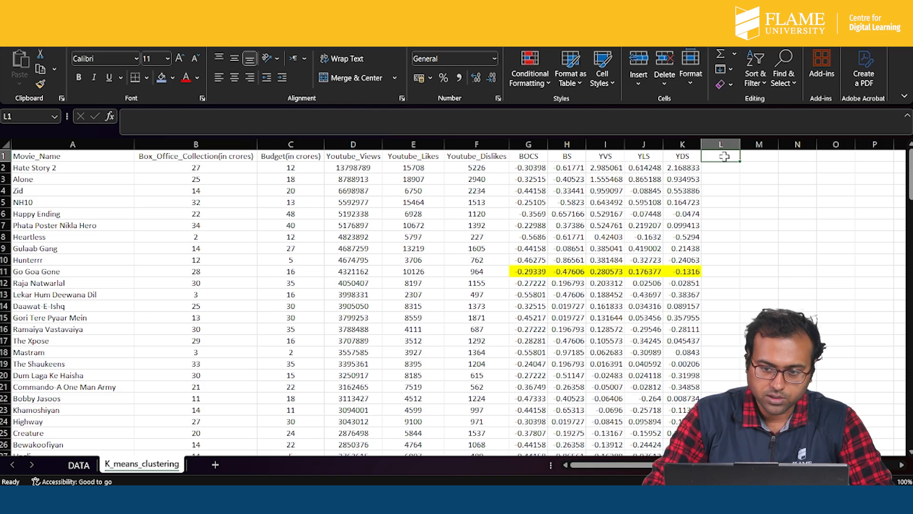
pyautogui.write('CC1')
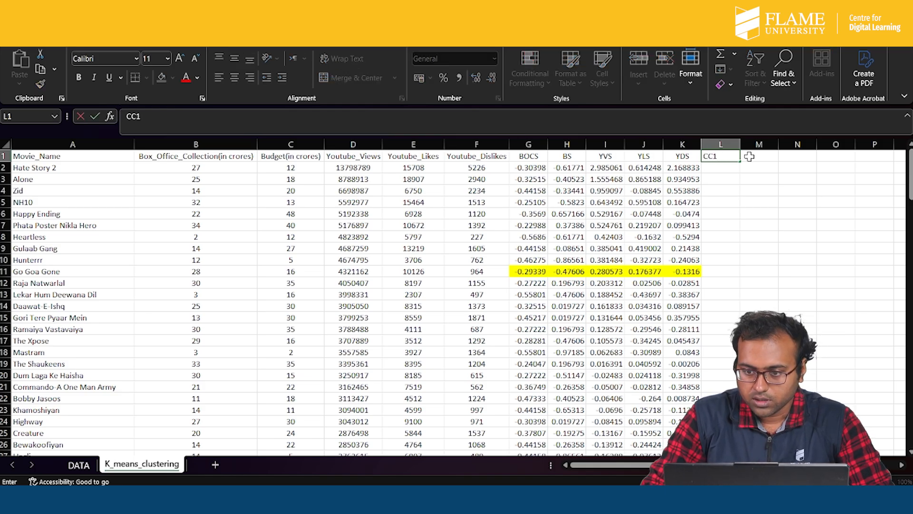
pyautogui.click(705, 157)
pyautogui.write('D')
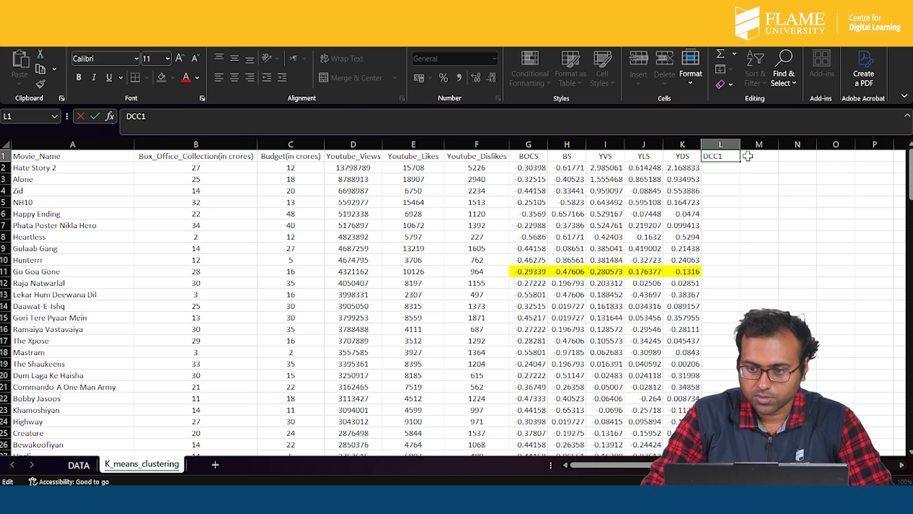
pyautogui.click(748, 156)
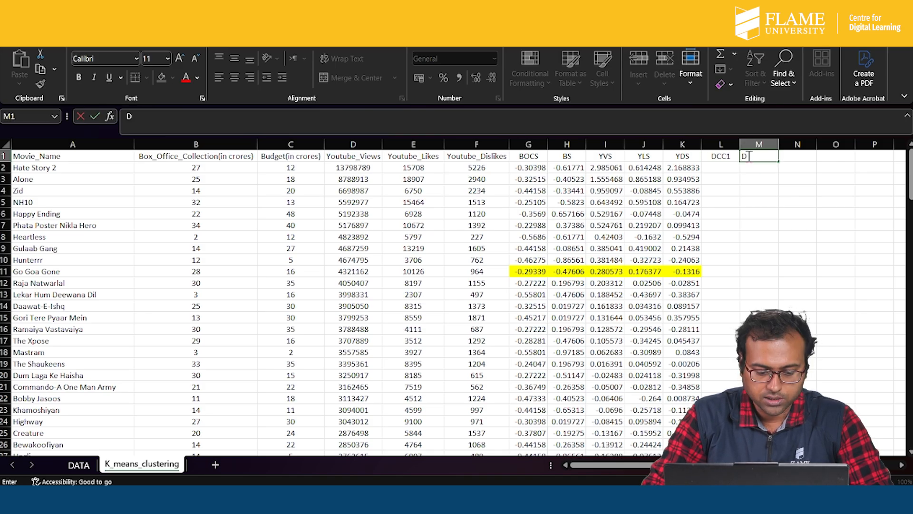
pyautogui.write('DCC2')
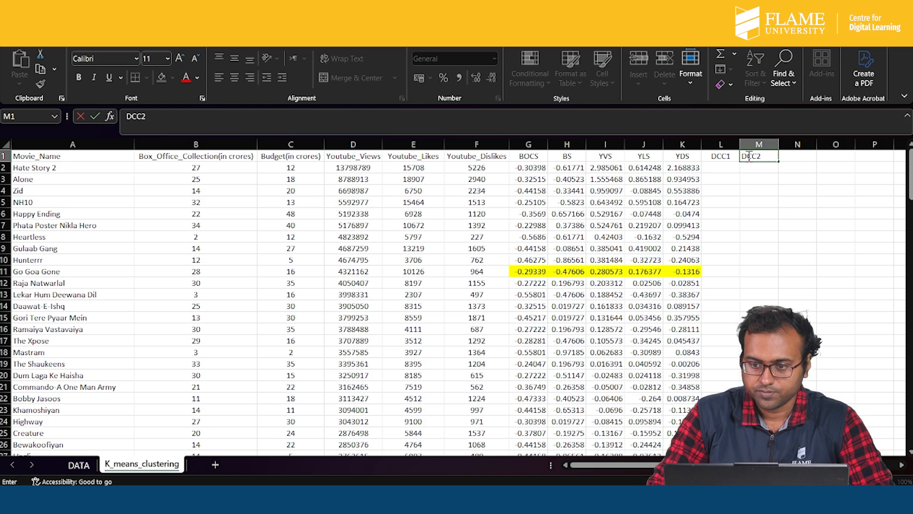
pyautogui.click(798, 237)
# - Begin the DCC1 distance formula in L2 with SQRT and the squared BOCS difference: =SQRT(($G$11-G2)^2
pyautogui.click(728, 169)
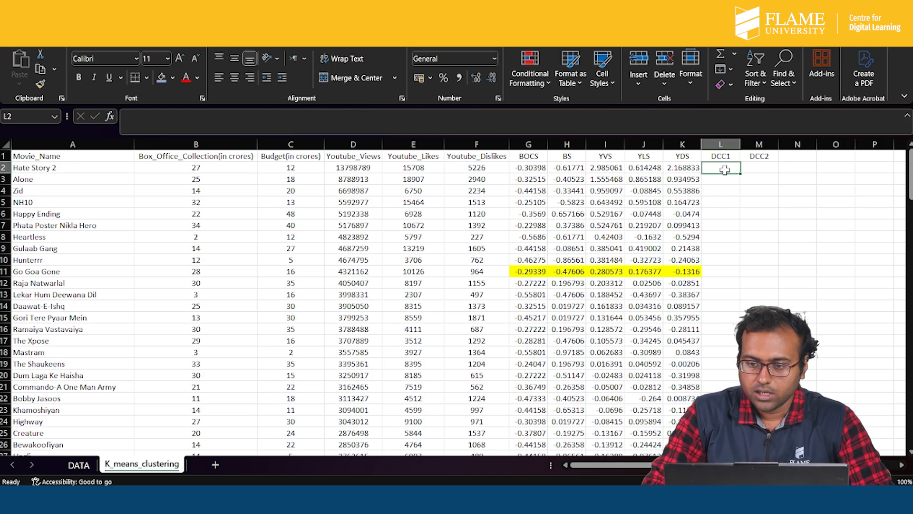
pyautogui.write('=')
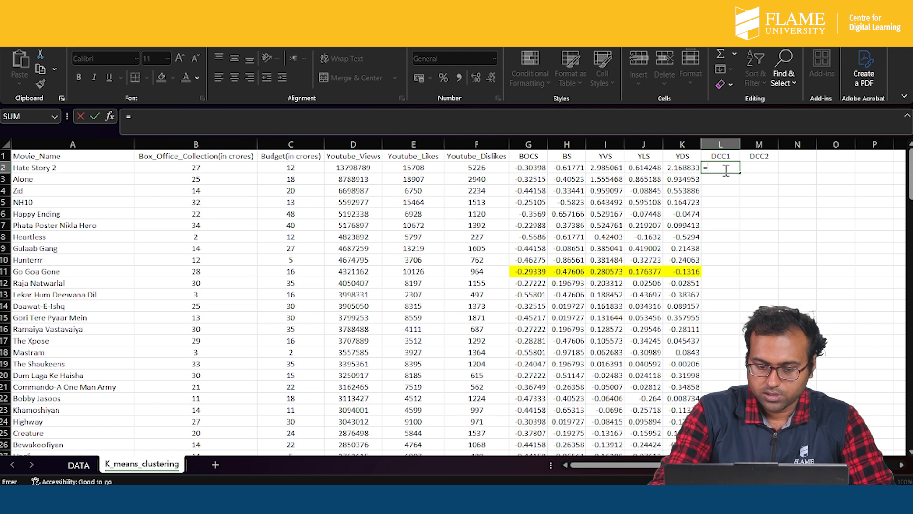
pyautogui.write('SQRT')
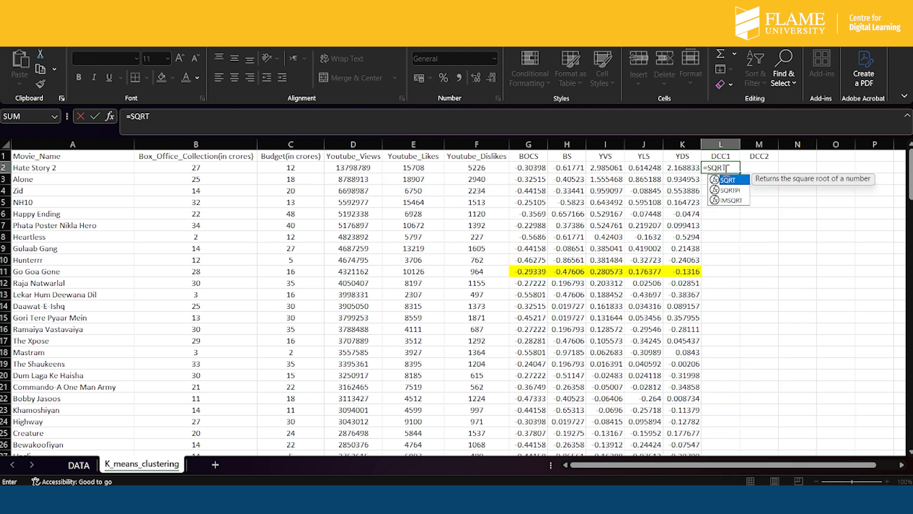
pyautogui.write('((')
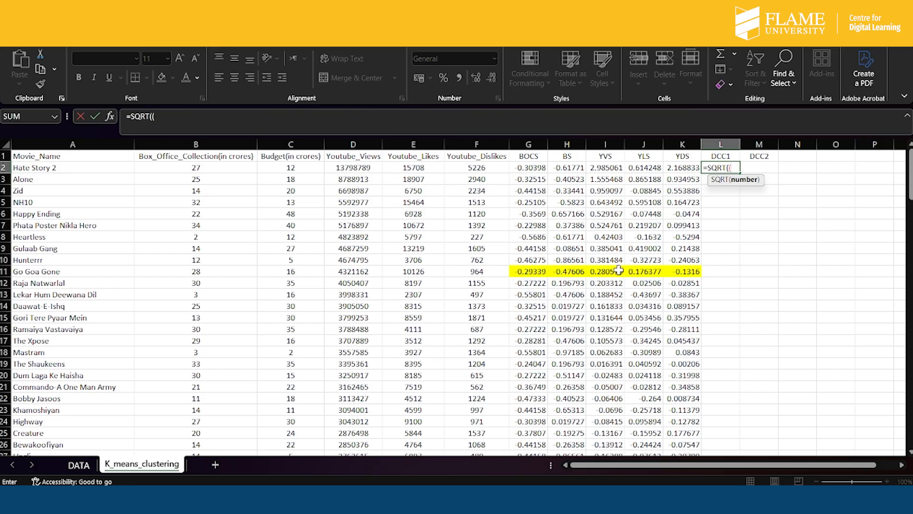
pyautogui.click(533, 271)
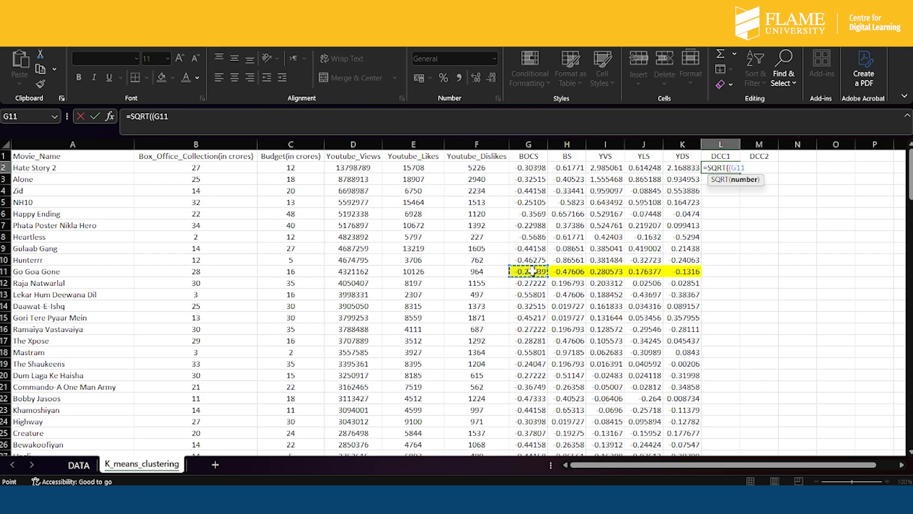
pyautogui.click(157, 116)
pyautogui.write('$G$11-')
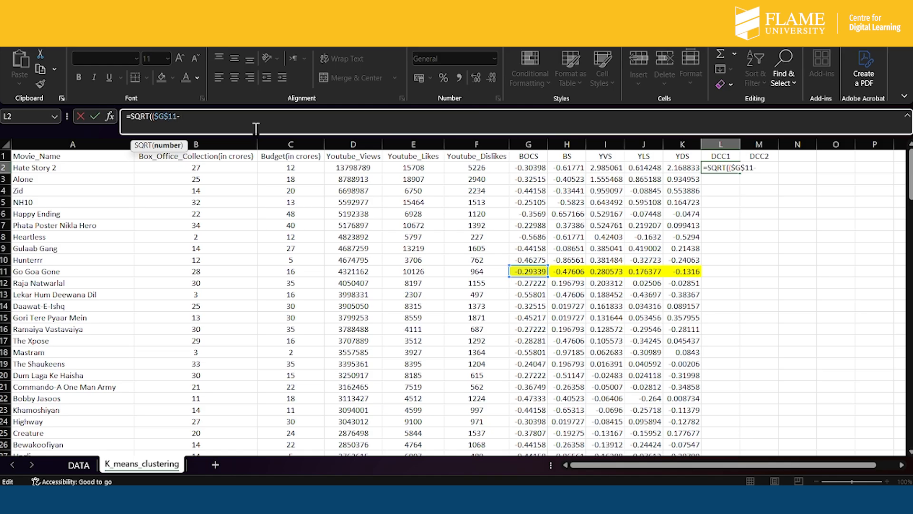
pyautogui.click(532, 167)
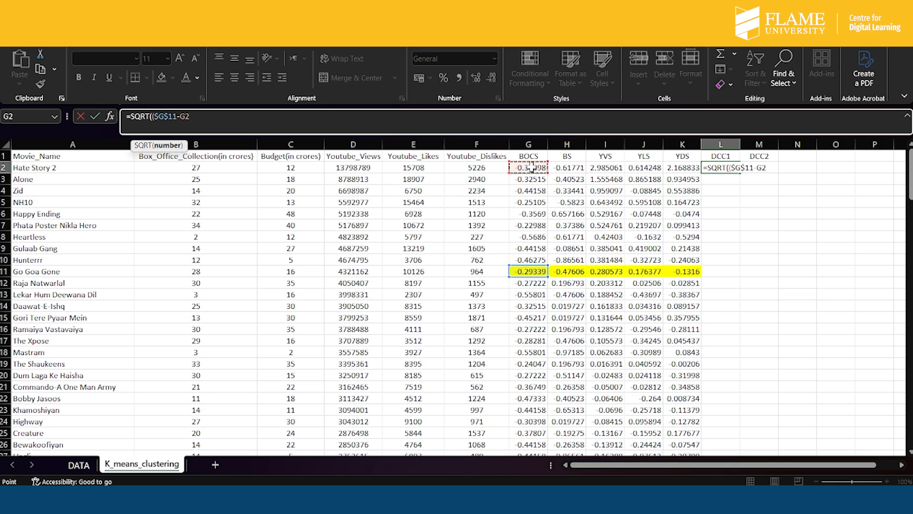
pyautogui.write(')^2+(')
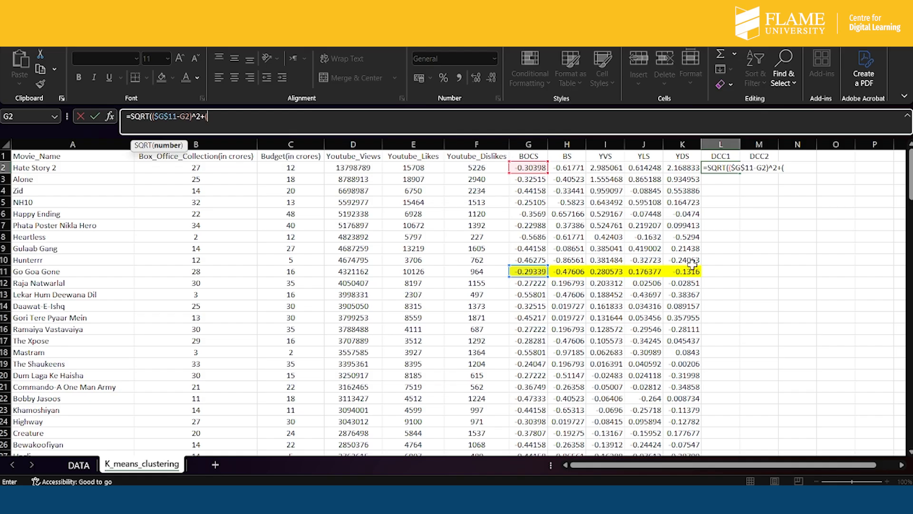
# - Add the squared BS difference ($H$11-H2)^2 to the DCC1 formula in L2
pyautogui.click(570, 271)
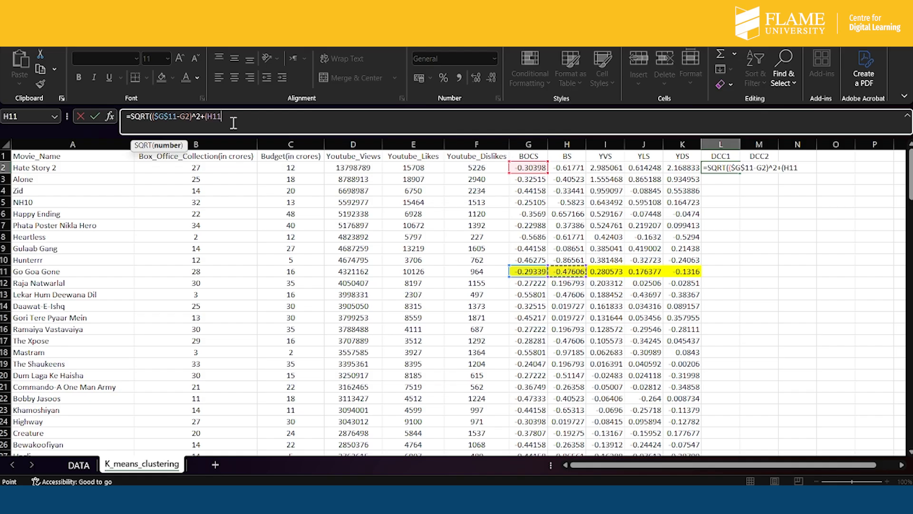
pyautogui.click(208, 117)
pyautogui.write('$H$11-')
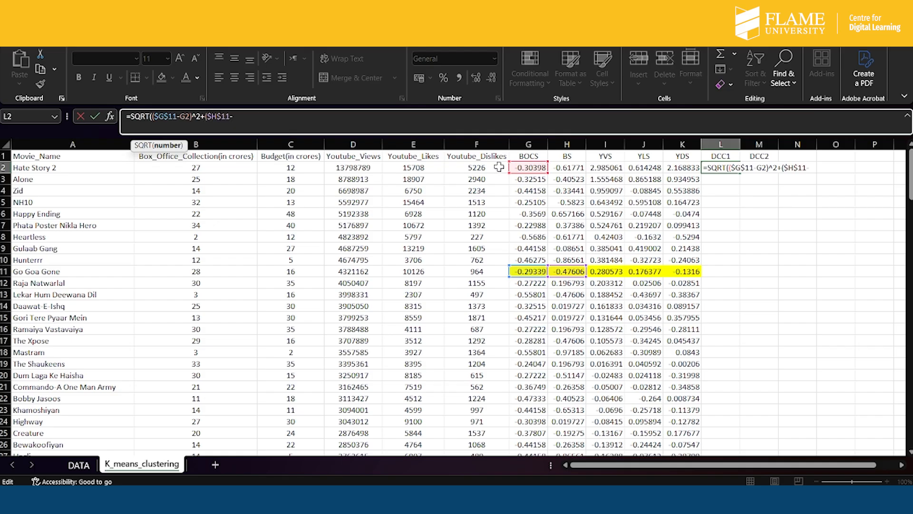
pyautogui.click(570, 170)
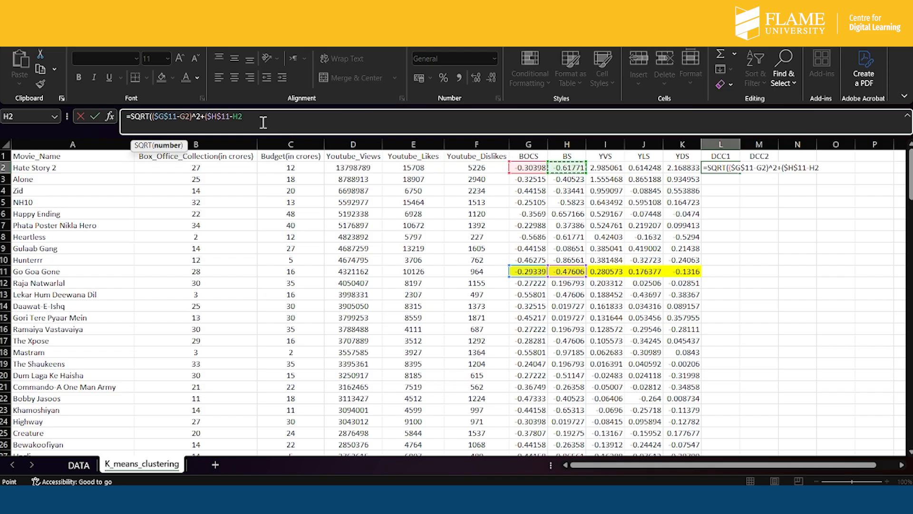
pyautogui.write(')^2+(')
# - Add the squared YVS difference ($I$11-I2)^2 to the DCC1 formula in L2
pyautogui.click(608, 272)
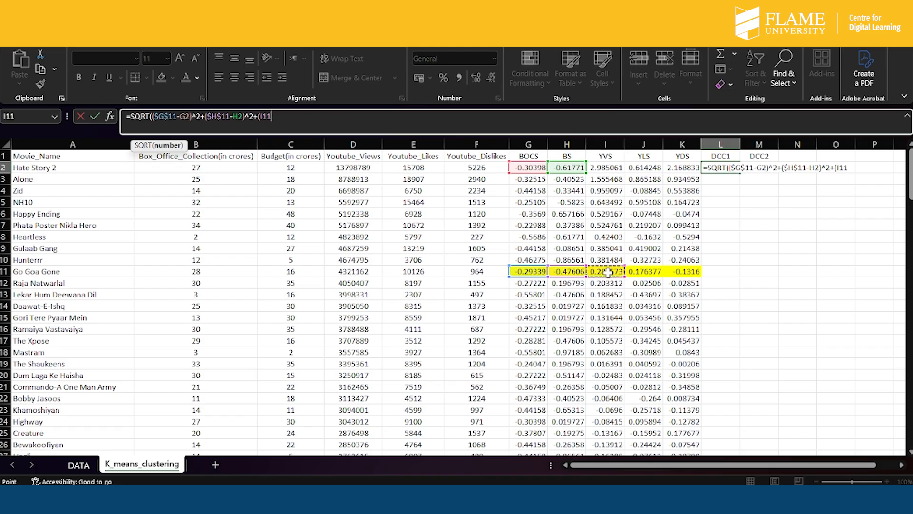
pyautogui.click(264, 117)
pyautogui.write('$I$11-')
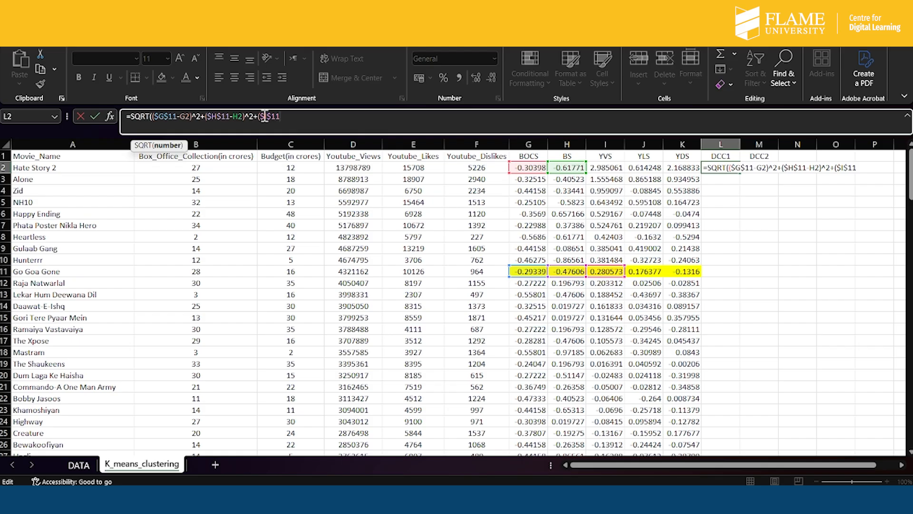
pyautogui.click(611, 170)
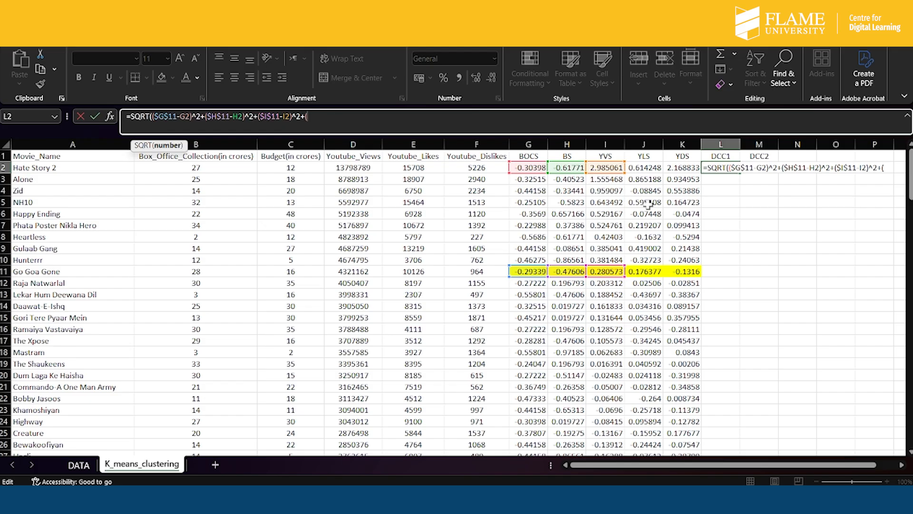
# - Add the squared YLS difference ($J$11-J2)^2 to the DCC1 formula in L2
pyautogui.click(659, 271)
pyautogui.write('-')
pyautogui.click(305, 117)
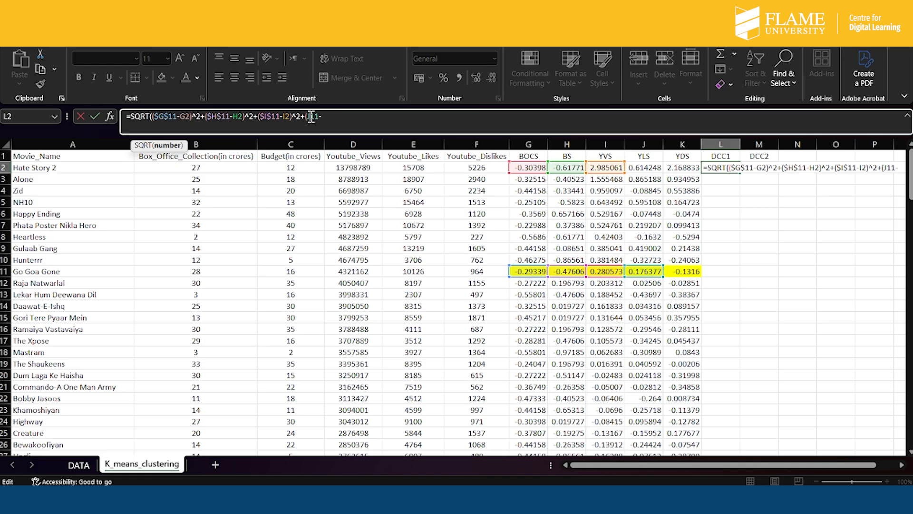
pyautogui.write('$G')
pyautogui.write('$J$')
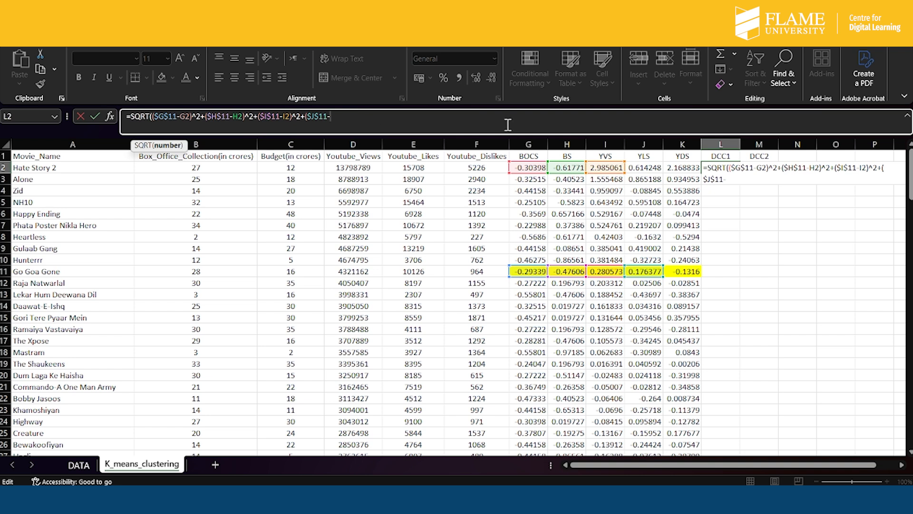
pyautogui.click(655, 167)
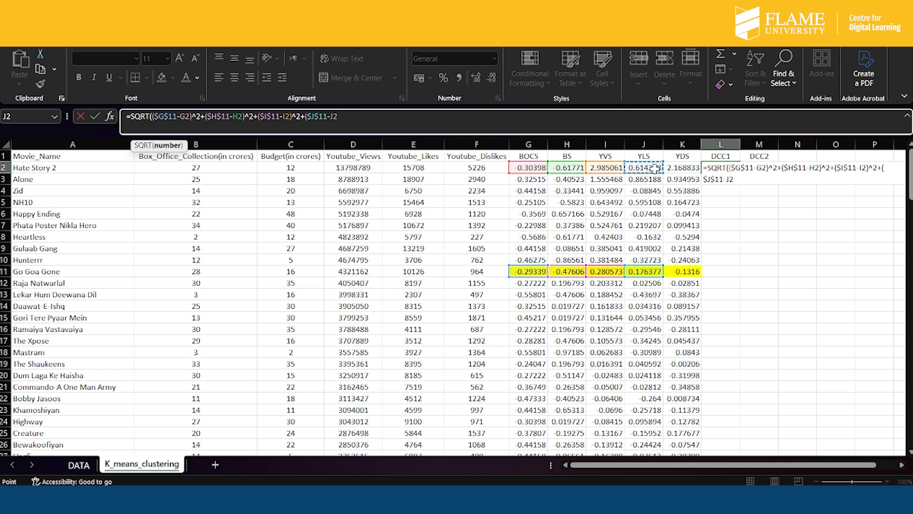
pyautogui.write(')')
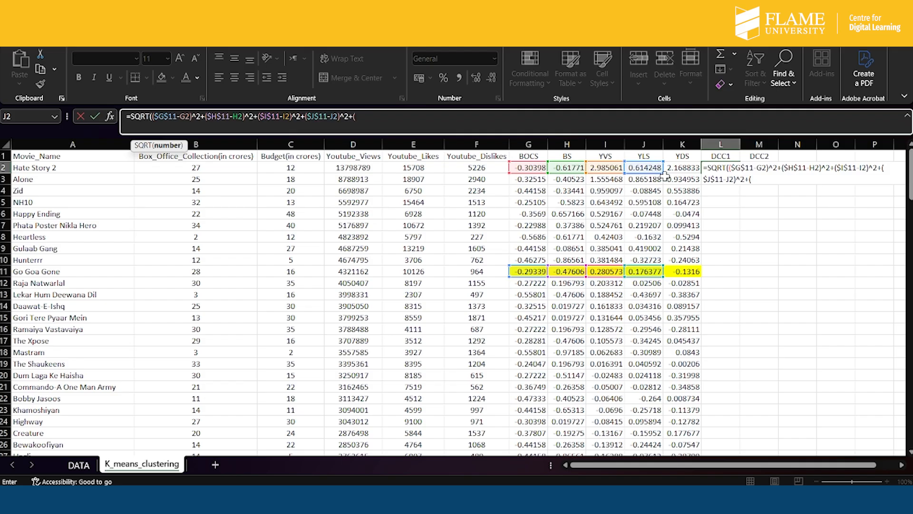
pyautogui.write('^2+(')
# - Complete the DCC1 formula in L2 with the squared YDS difference ($K$11-K2)^2 and enter it
pyautogui.click(689, 272)
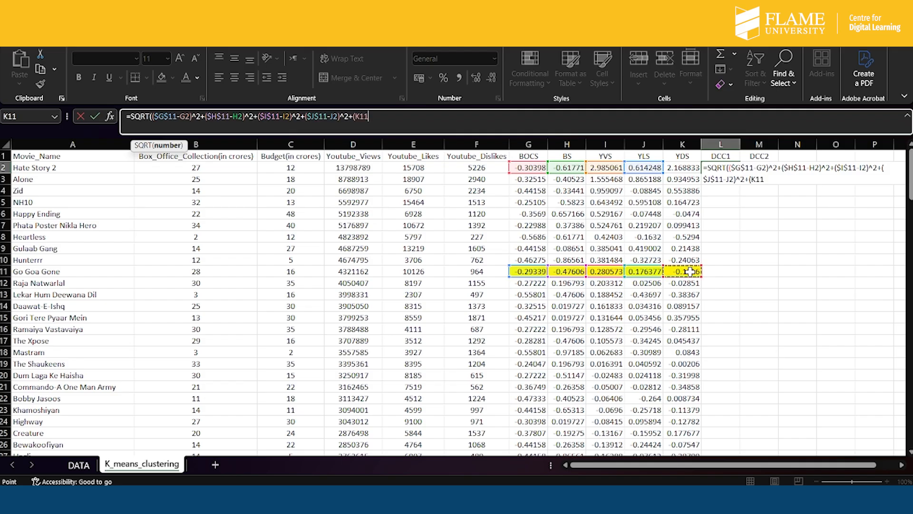
pyautogui.click(356, 118)
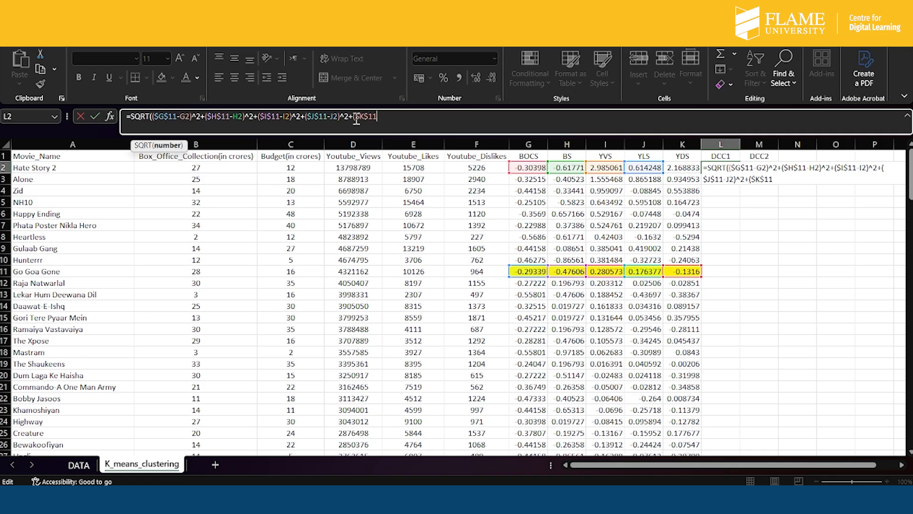
pyautogui.click(682, 167)
pyautogui.write(')^2')
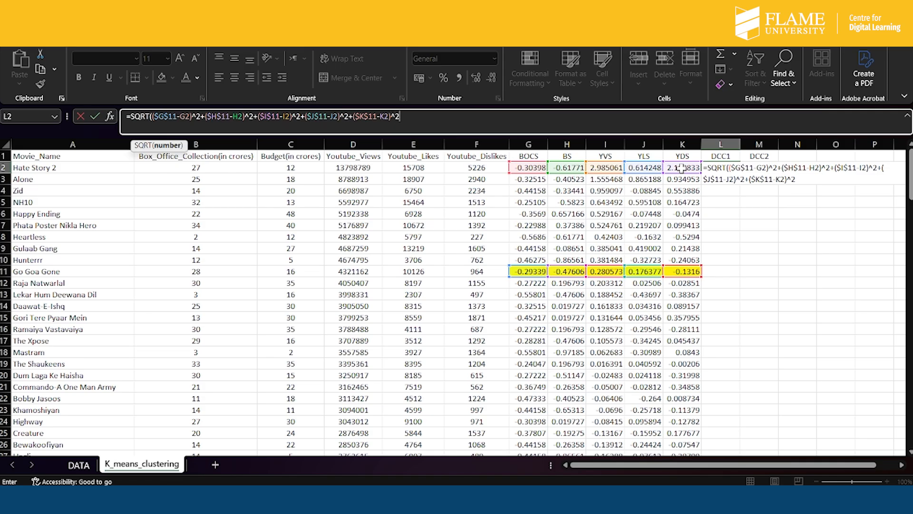
pyautogui.write(')')
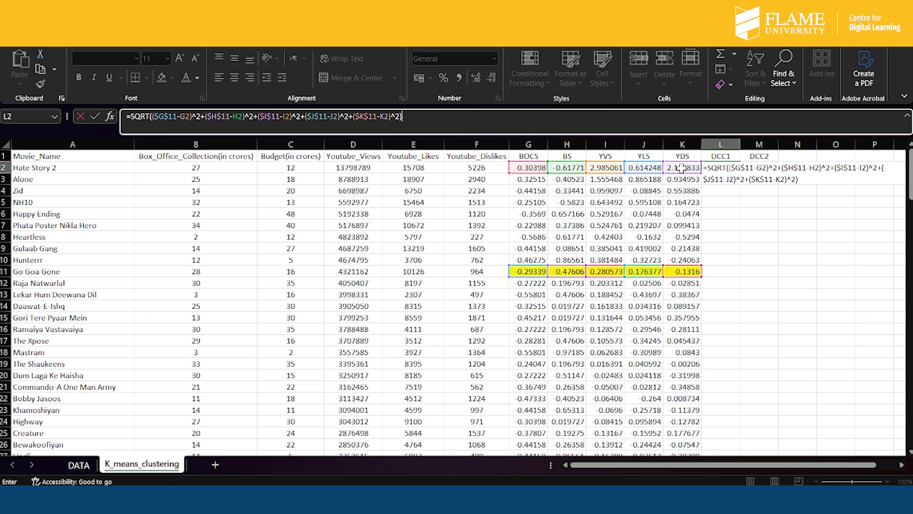
pyautogui.press('Return')
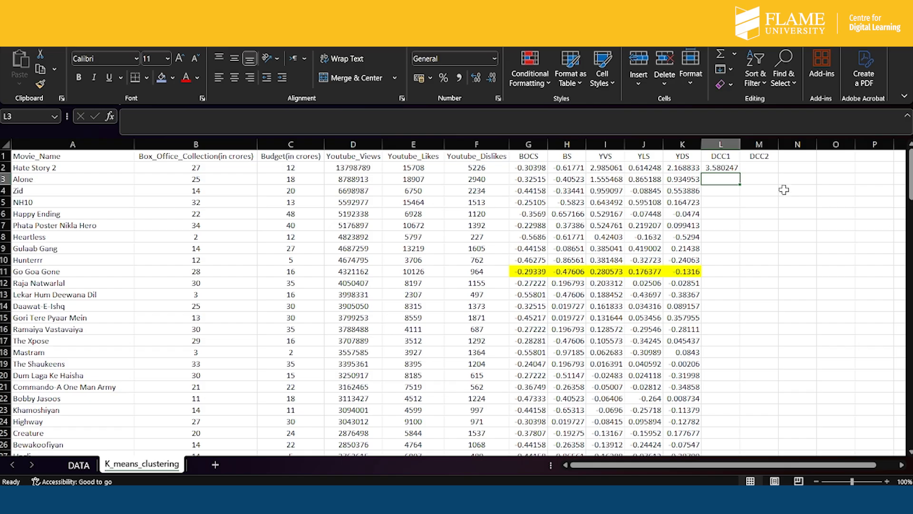
# - Fill the DCC1 formula from L2 down the movie rows, ending at row 150 above the Mean and SD rows
pyautogui.click(724, 168)
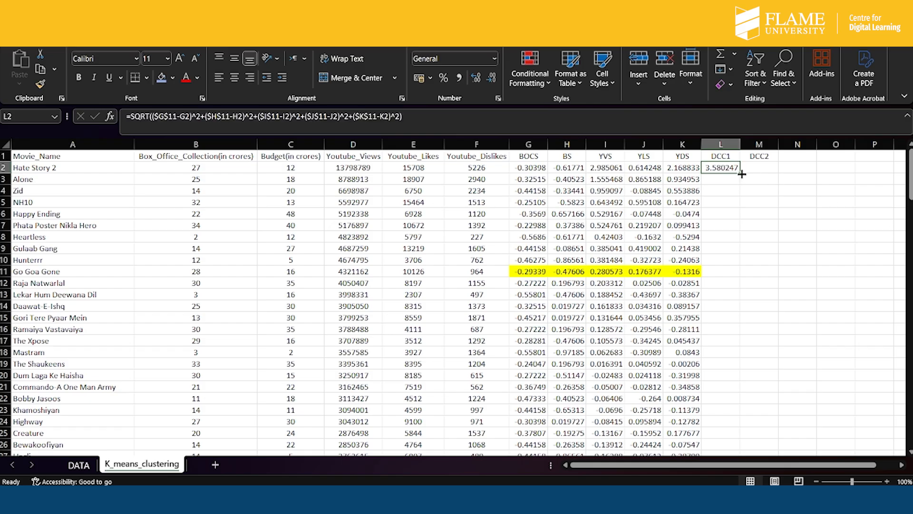
pyautogui.doubleClick(741, 173)
pyautogui.scroll(-6, 720, 265)
pyautogui.scroll(-20, 720, 265)
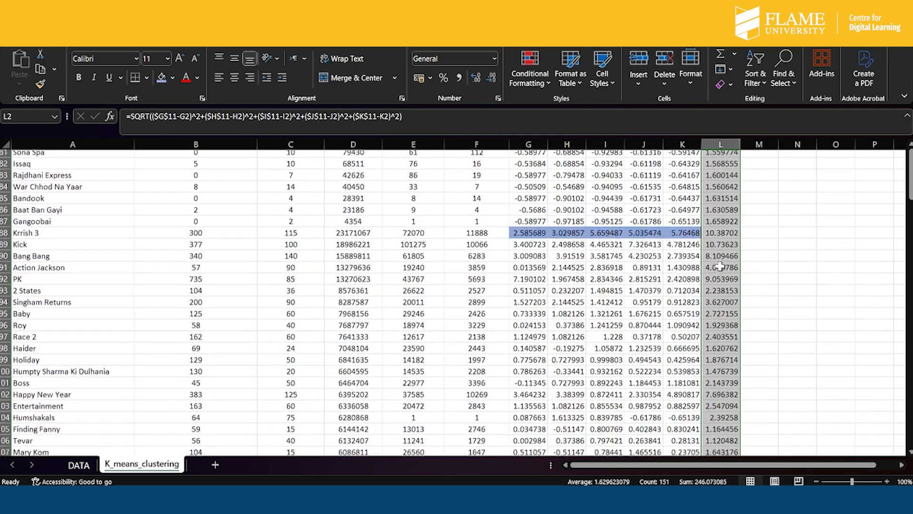
pyautogui.scroll(3, 720, 266)
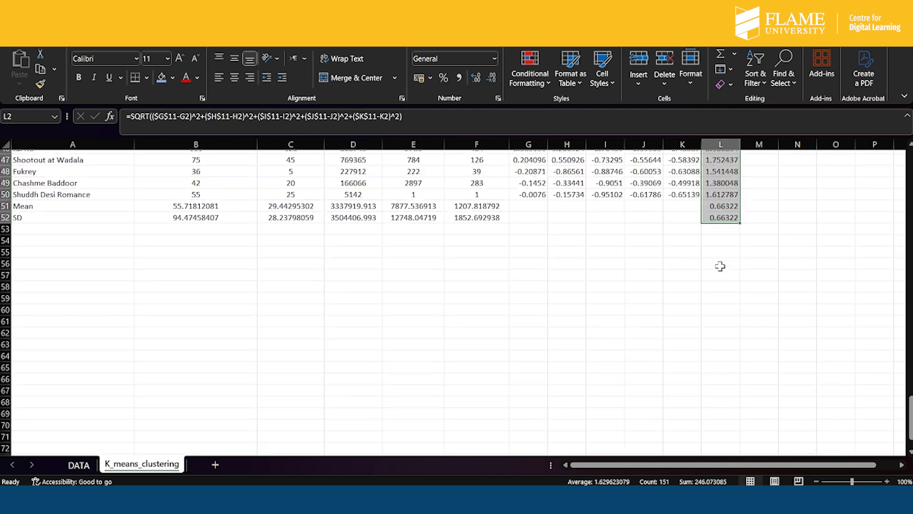
pyautogui.moveTo(741, 255); pyautogui.dragTo(744, 232)
pyautogui.scroll(20, 725, 187)
pyautogui.scroll(14, 725, 187)
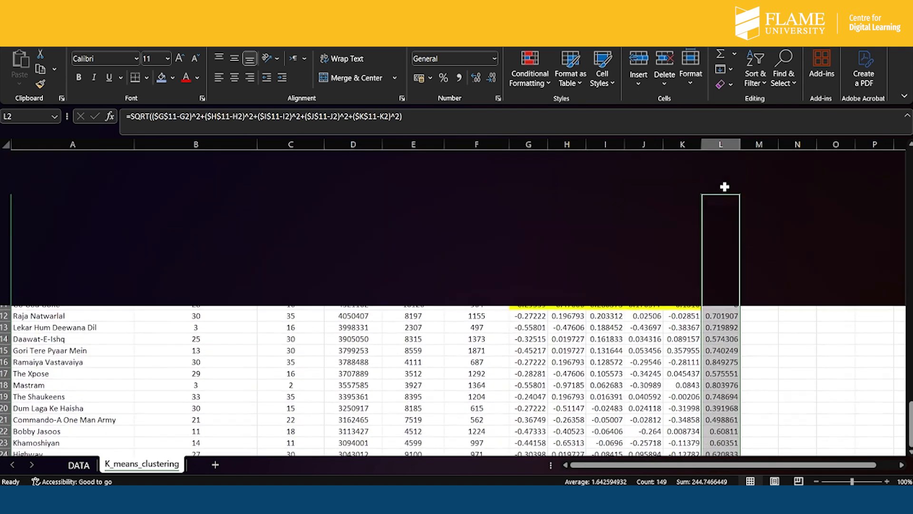
# - Copy the DCC1 distance formula from L2 across into M2 under DCC2
pyautogui.click(761, 168)
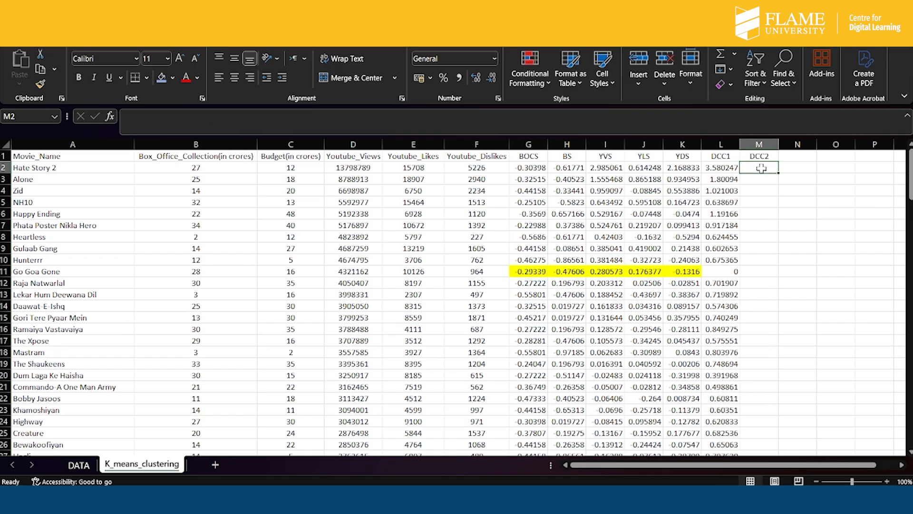
pyautogui.scroll(-11, 743, 292)
pyautogui.scroll(-14, 743, 292)
pyautogui.scroll(-8, 743, 292)
pyautogui.click(731, 167)
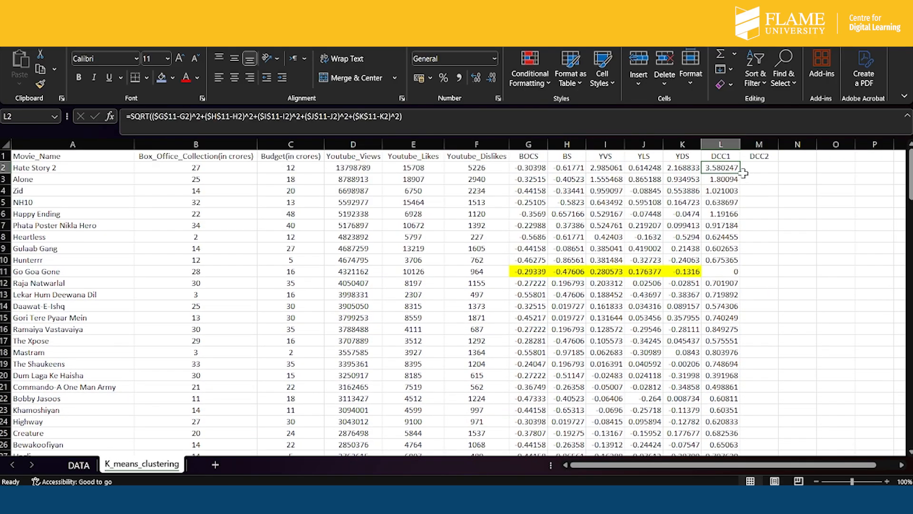
pyautogui.click(743, 171)
pyautogui.click(728, 168)
pyautogui.moveTo(739, 176); pyautogui.dragTo(765, 169)
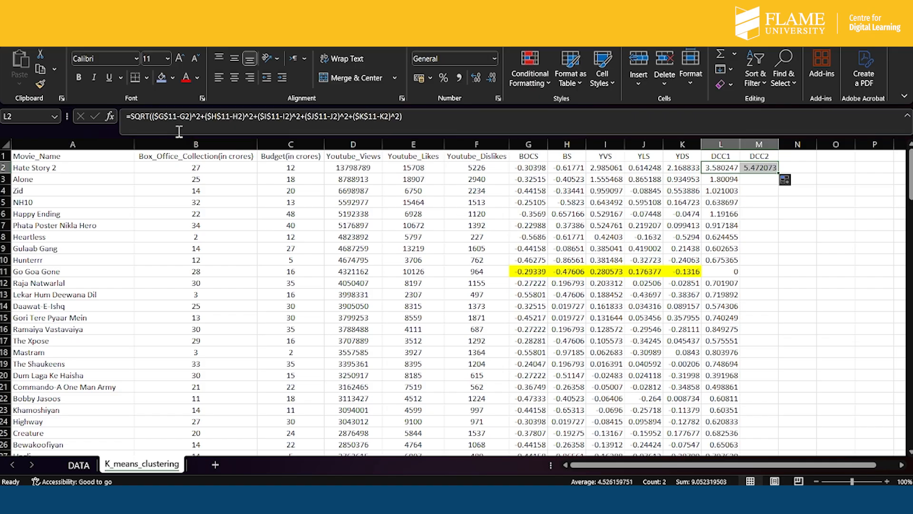
# - Examine the row of the second centroid, Krrish 3, and the formula behind its standardized BOCS value
pyautogui.scroll(-1, 296, 162)
pyautogui.scroll(1, 295, 161)
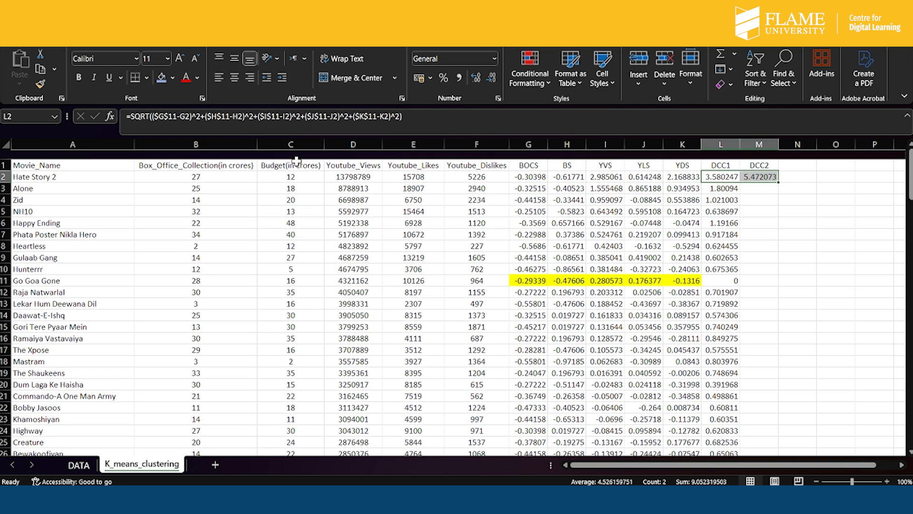
pyautogui.scroll(-1, 296, 161)
pyautogui.scroll(-20, 446, 318)
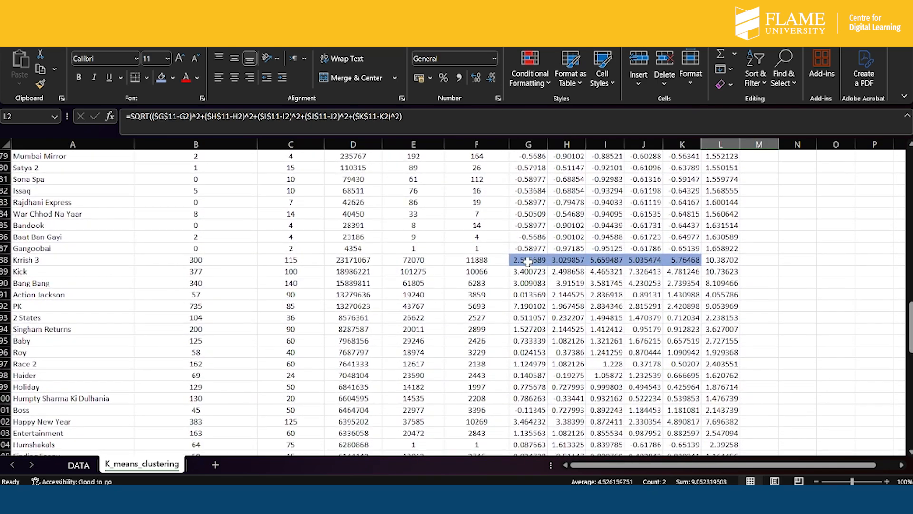
pyautogui.doubleClick(528, 262)
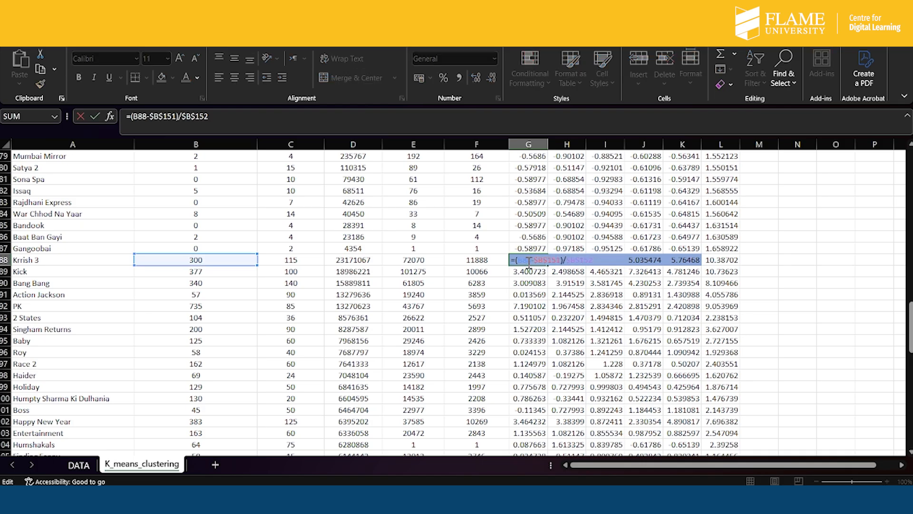
pyautogui.click(572, 316)
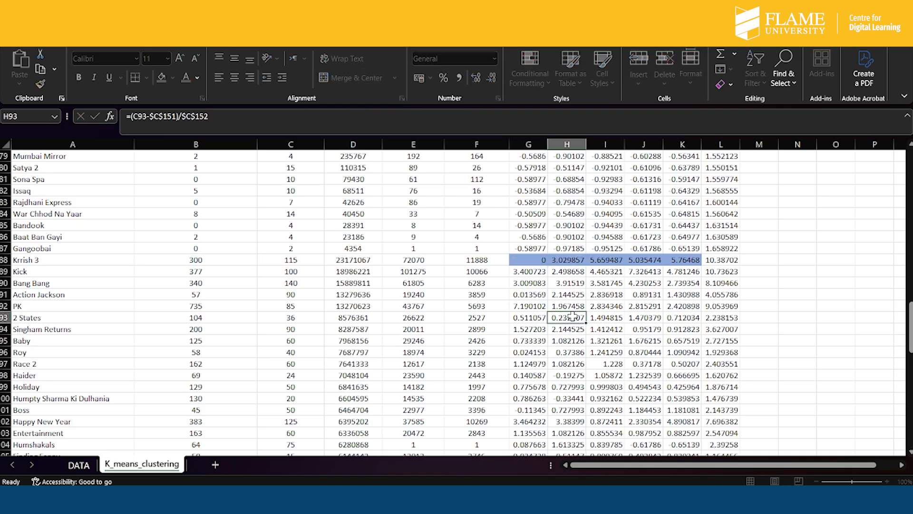
pyautogui.click(536, 259)
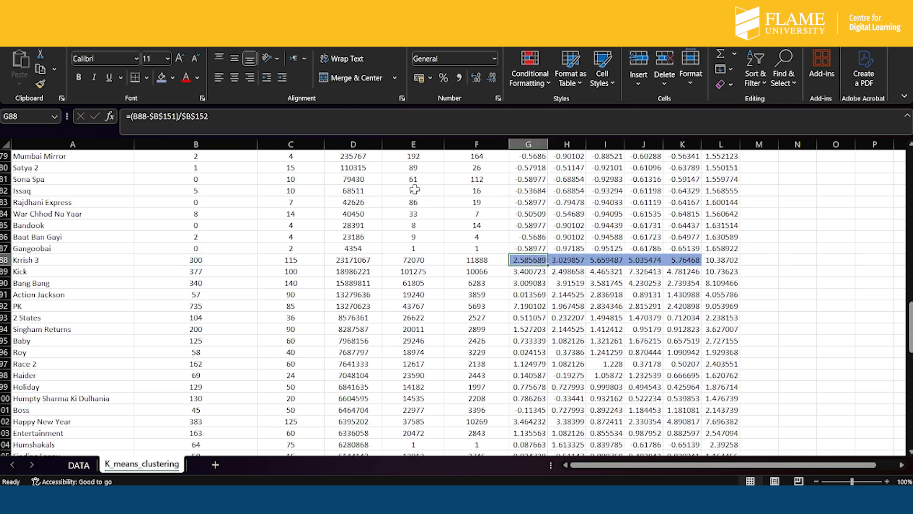
pyautogui.click(800, 283)
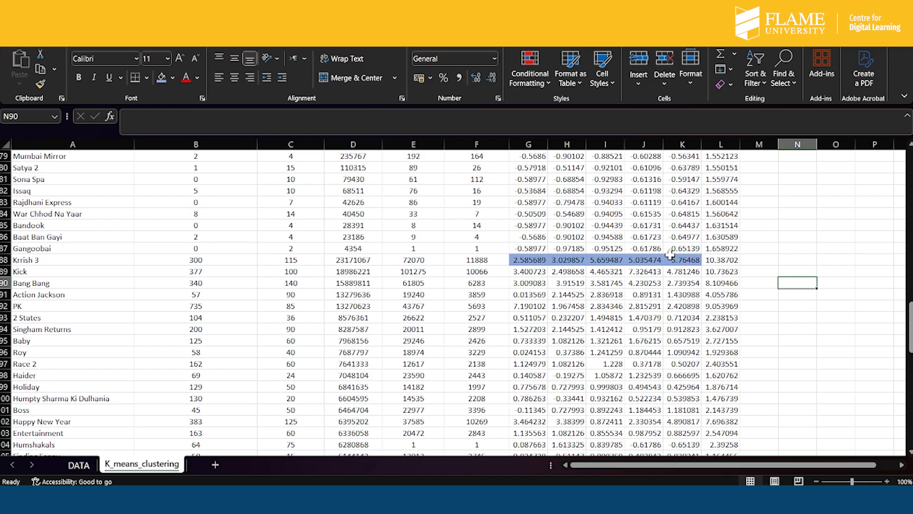
pyautogui.scroll(20, 671, 255)
pyautogui.click(759, 168)
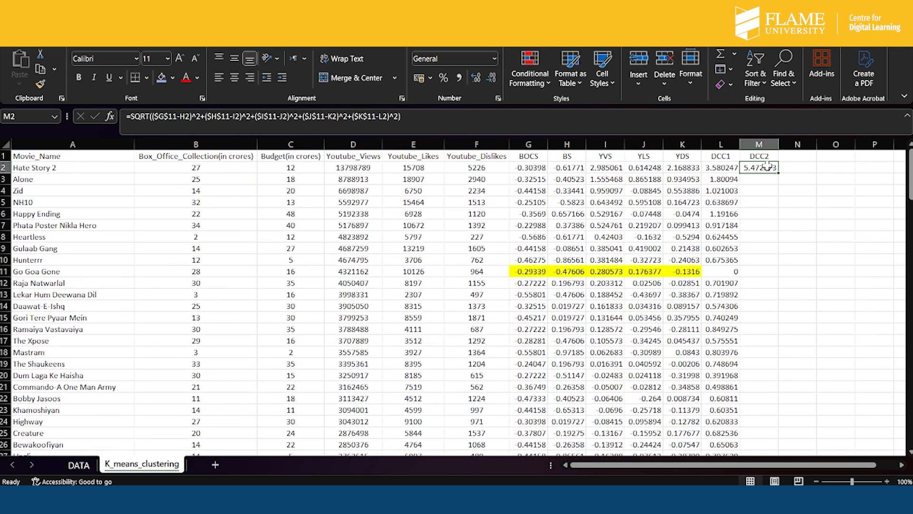
pyautogui.click(179, 116)
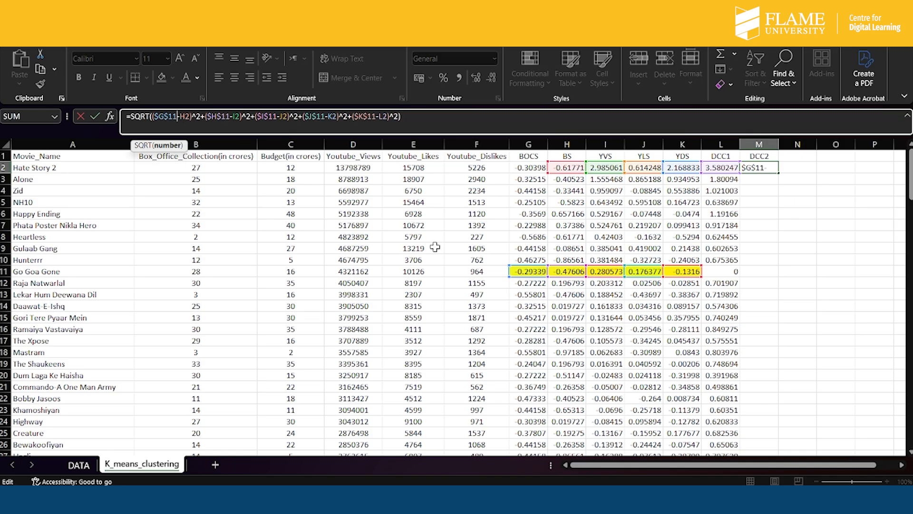
pyautogui.click(469, 126)
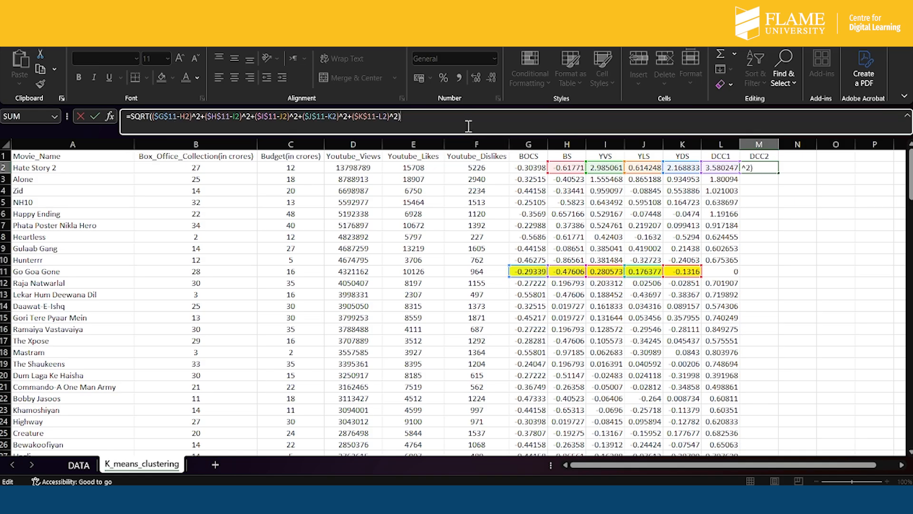
pyautogui.press('Return')
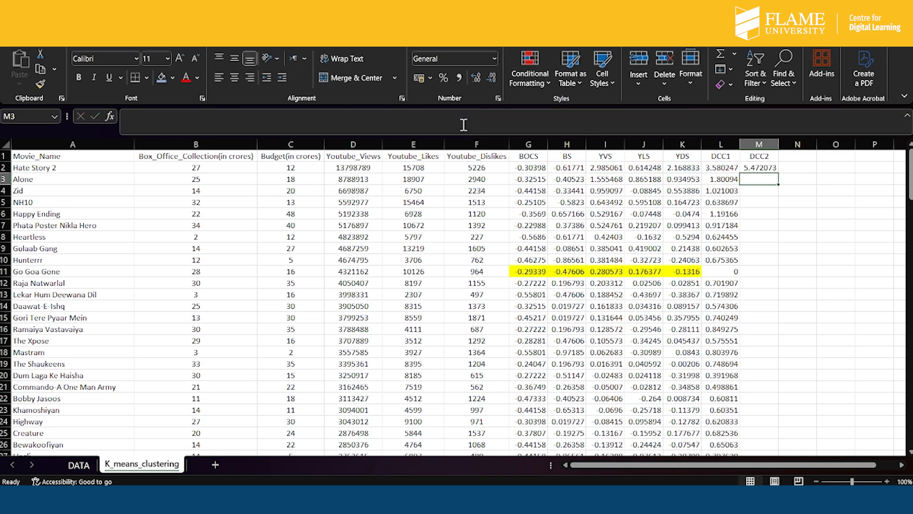
# - Change the BOCS and BS centroid references in the M2 formula to the Krrish 3 row, $G$88 and $H$88
pyautogui.scroll(-5, 600, 347)
pyautogui.scroll(-20, 600, 346)
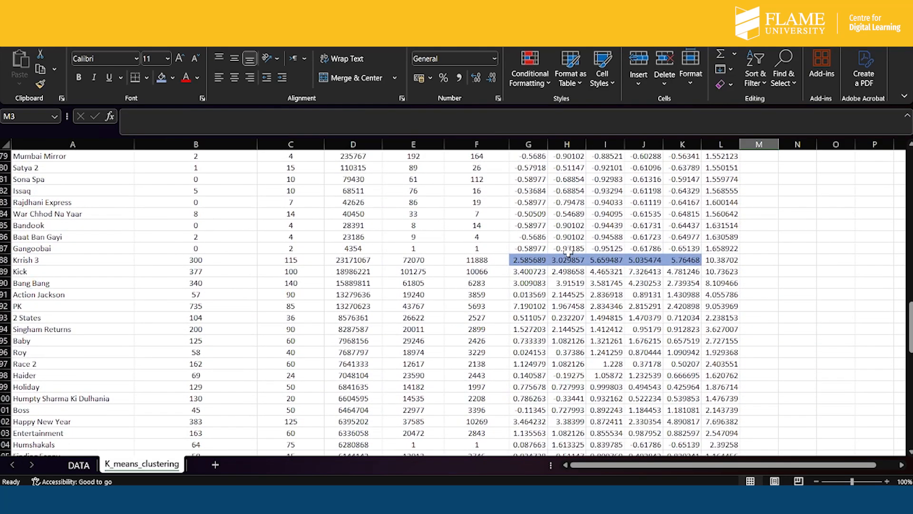
pyautogui.scroll(20, 524, 265)
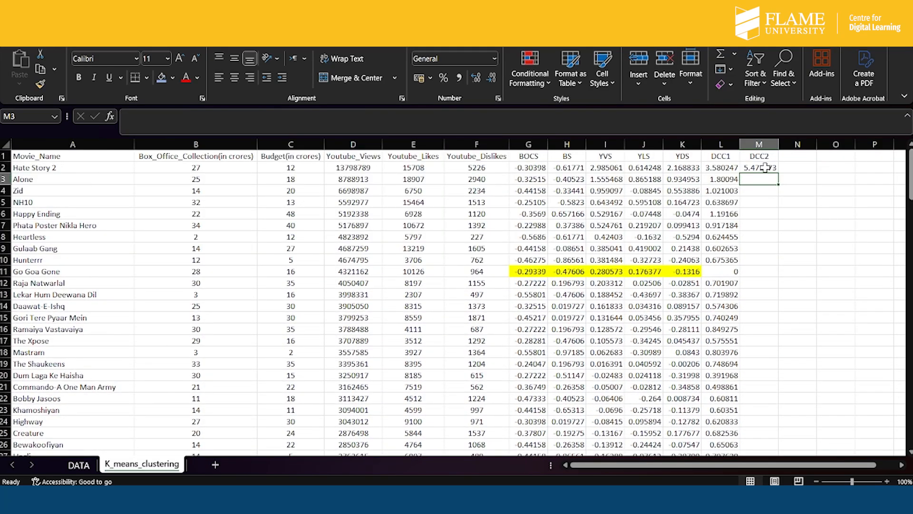
pyautogui.click(764, 168)
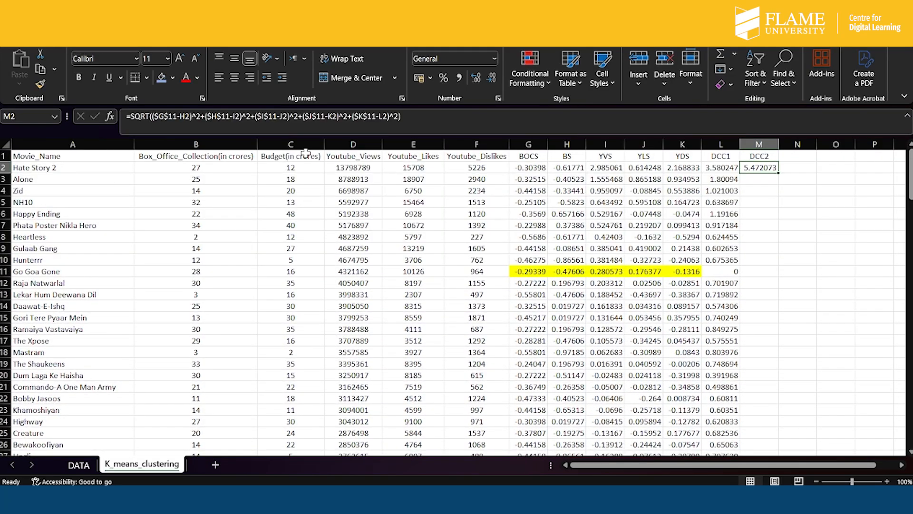
pyautogui.click(175, 117)
pyautogui.press('BackSpace')
pyautogui.press('BackSpace')
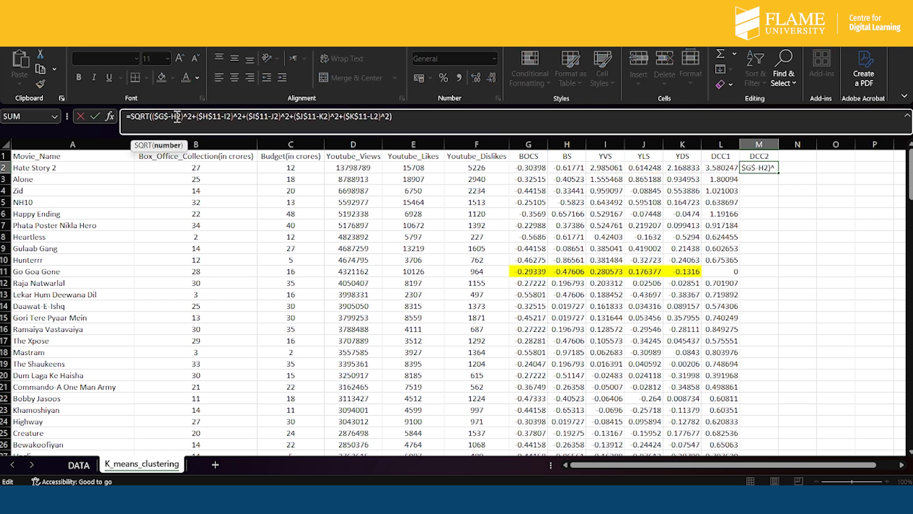
pyautogui.write('88')
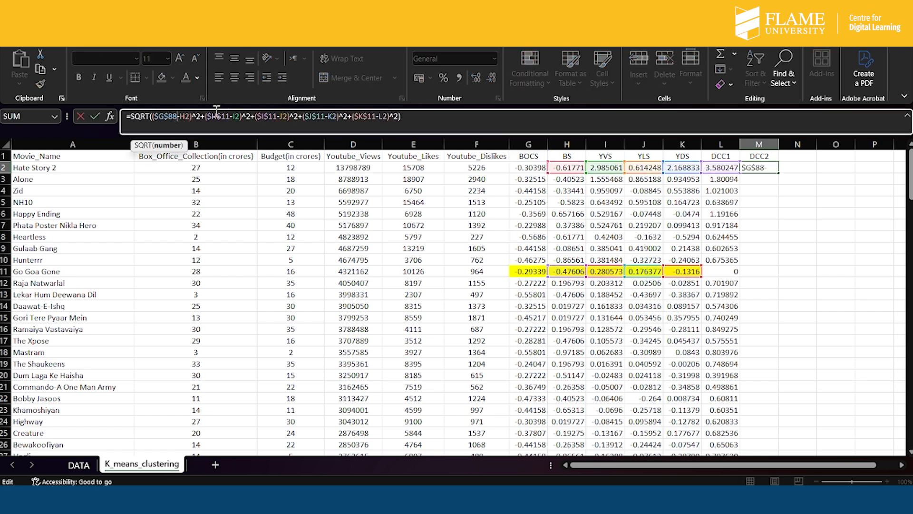
pyautogui.press('BackSpace')
pyautogui.press('BackSpace')
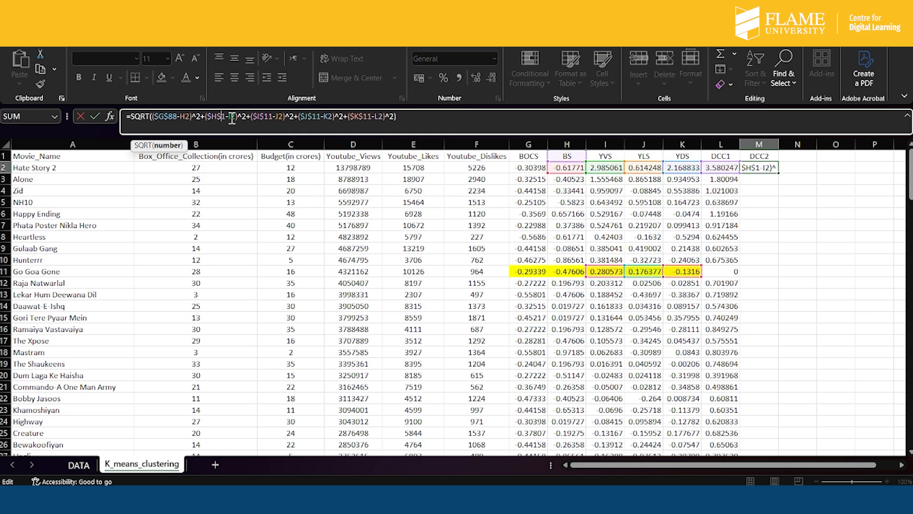
pyautogui.write('88')
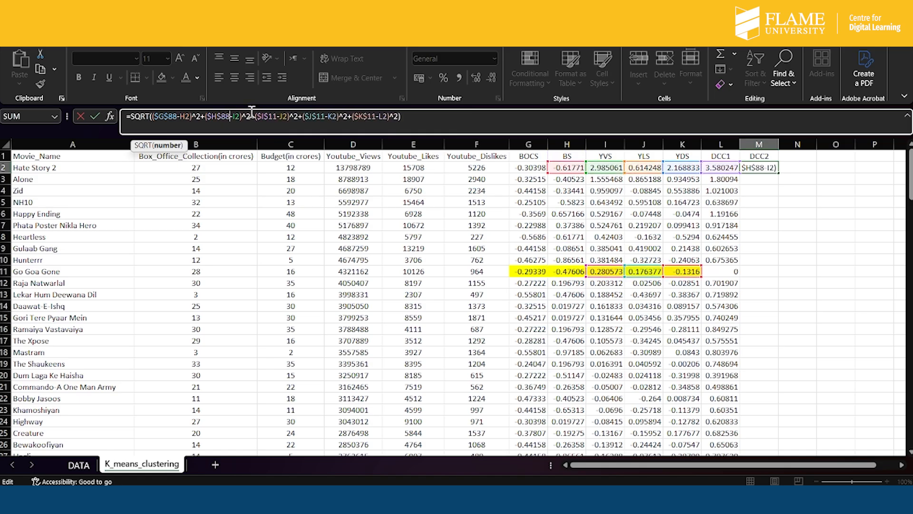
# - Change the YVS, YLS and YDS centroid references in the M2 formula to $I$88, $J$88 and $K$88
pyautogui.click(279, 117)
pyautogui.press('BackSpace')
pyautogui.press('BackSpace')
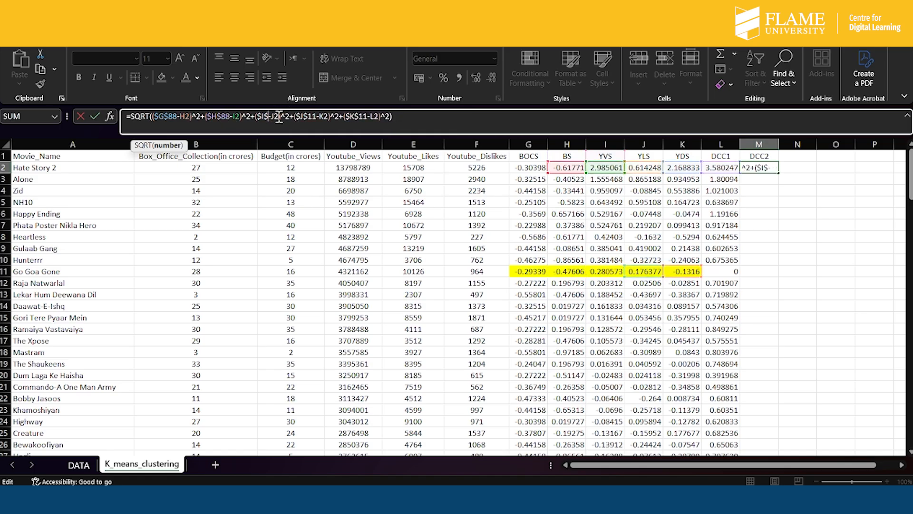
pyautogui.write('88')
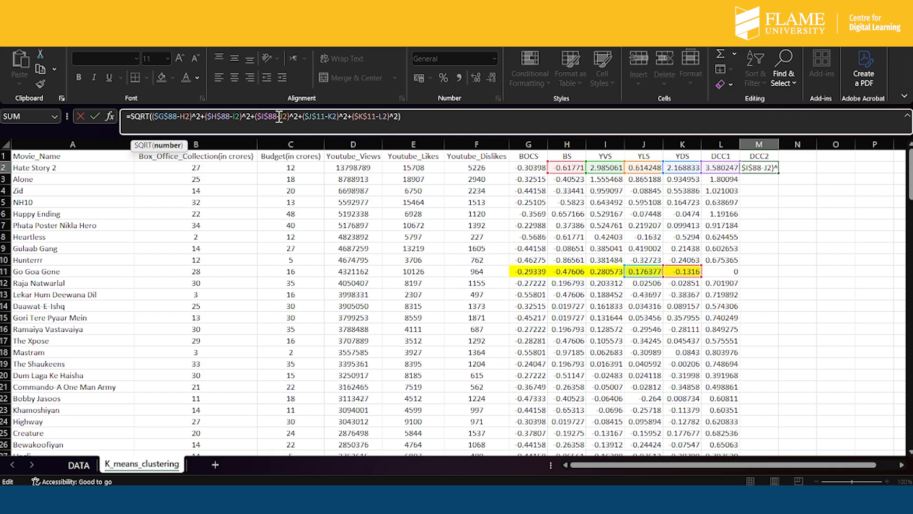
pyautogui.click(328, 117)
pyautogui.press('BackSpace')
pyautogui.press('BackSpace')
pyautogui.write('88')
pyautogui.click(376, 117)
pyautogui.press('BackSpace')
pyautogui.press('BackSpace')
pyautogui.write('88')
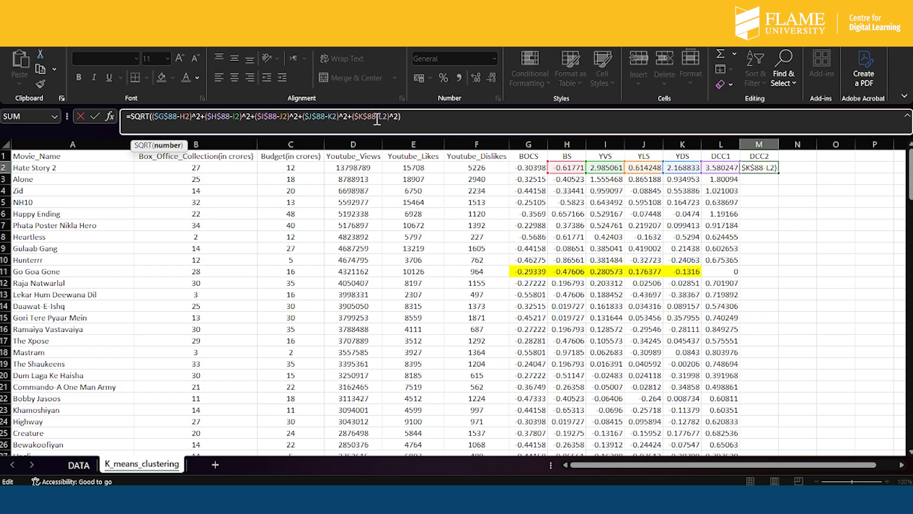
# - Confirm the M2 distance formula, fill it down the whole DCC2 column and check the filled values, including the Krrish 3 row
pyautogui.click(418, 117)
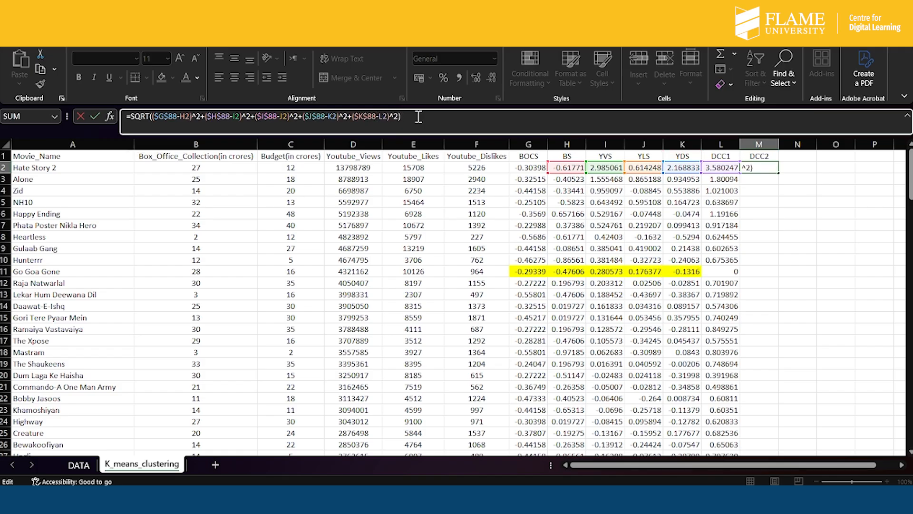
pyautogui.press('Return')
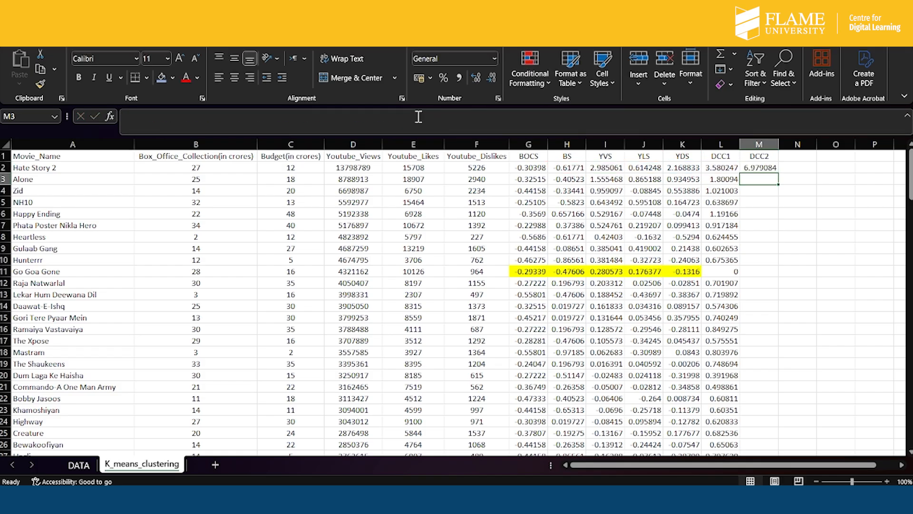
pyautogui.click(764, 167)
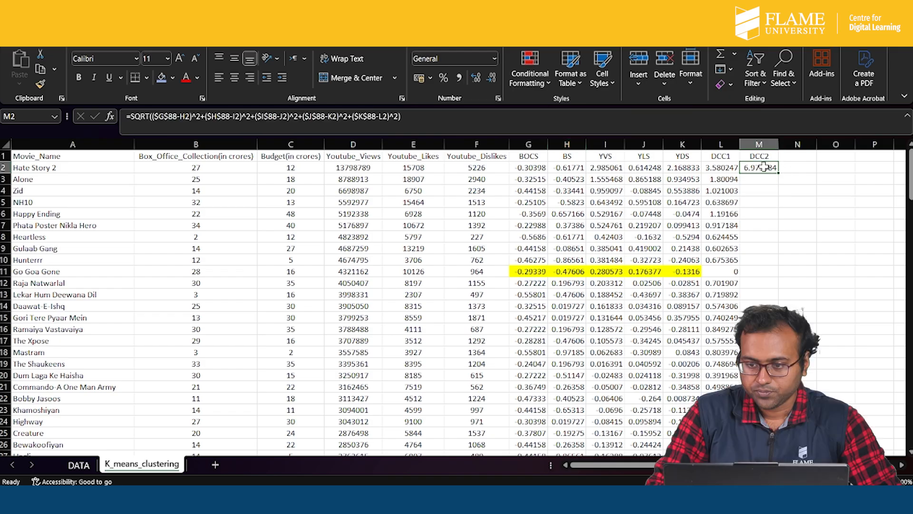
pyautogui.doubleClick(779, 173)
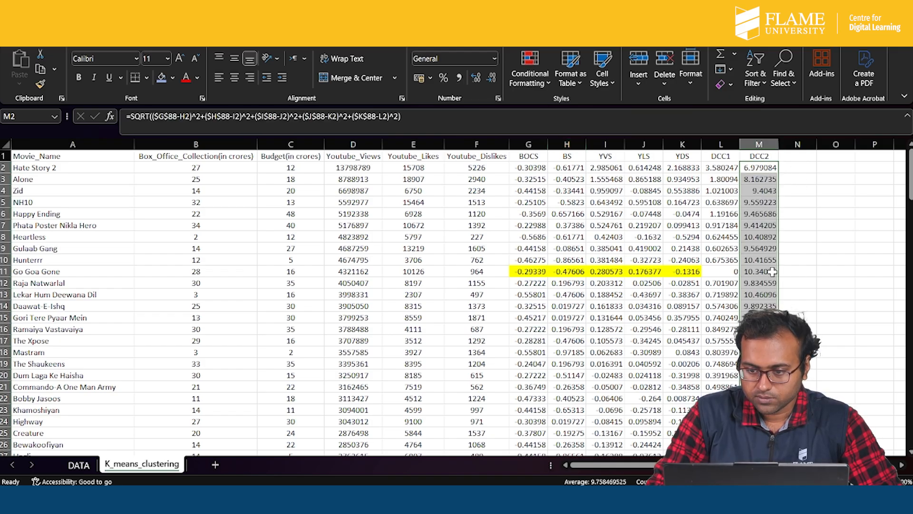
pyautogui.scroll(-15, 768, 285)
pyautogui.scroll(-12, 768, 302)
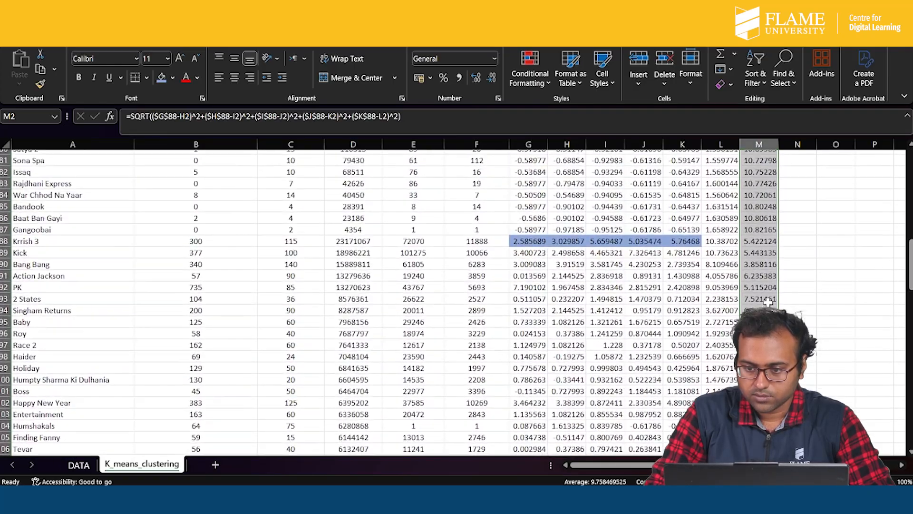
pyautogui.scroll(3, 768, 302)
pyautogui.scroll(-10, 768, 302)
pyautogui.scroll(4, 769, 303)
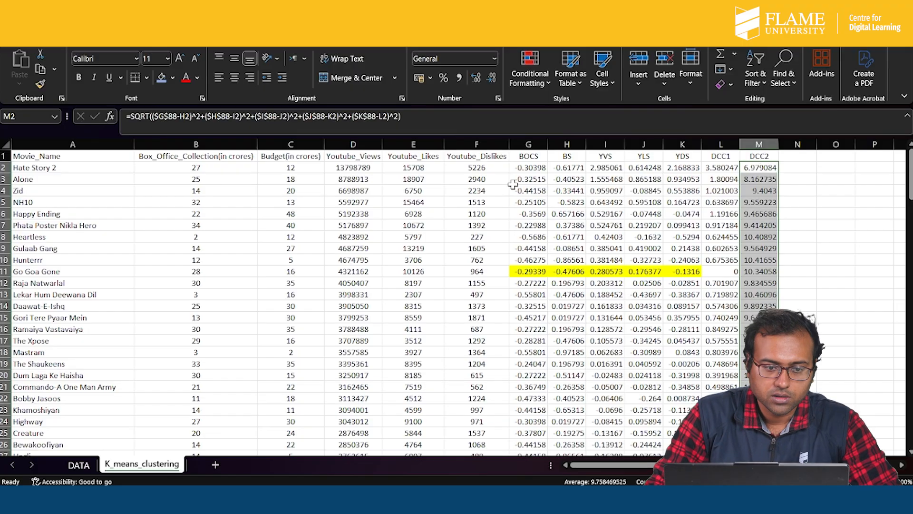
# - Change the first two movie references in the M2 formula to G2 for BOCS and H2 for BS
pyautogui.click(414, 119)
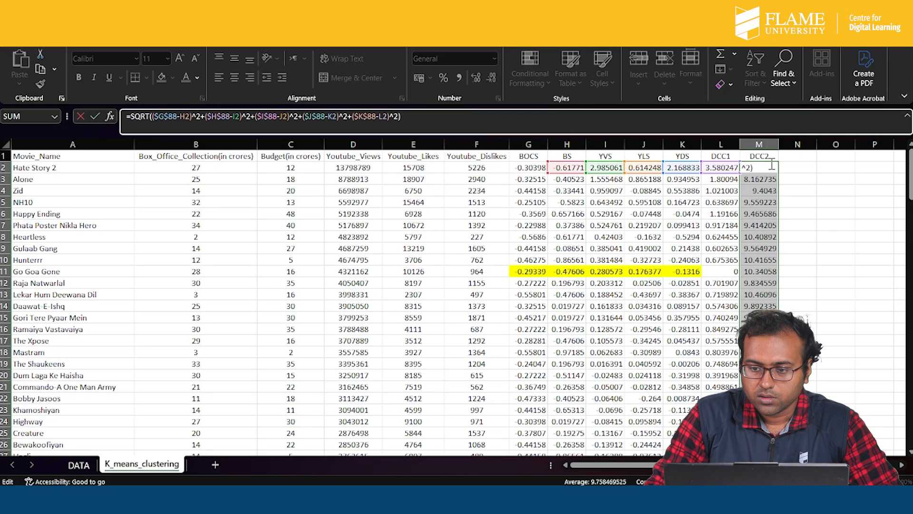
pyautogui.click(188, 116)
pyautogui.press('BackSpace')
pyautogui.write('G')
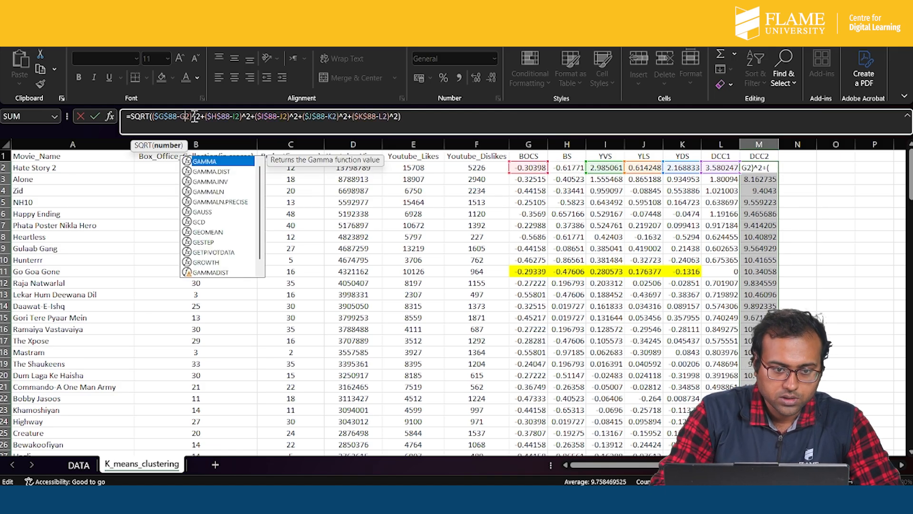
pyautogui.click(237, 117)
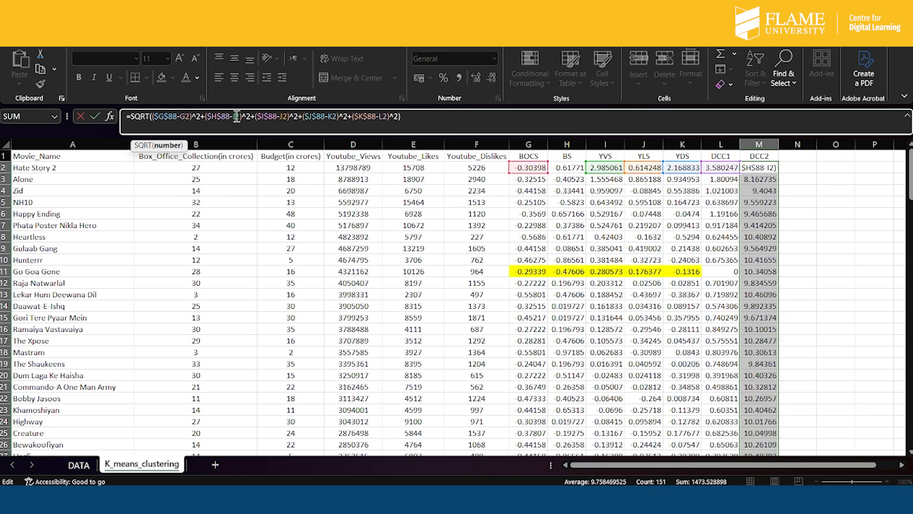
pyautogui.press('BackSpace')
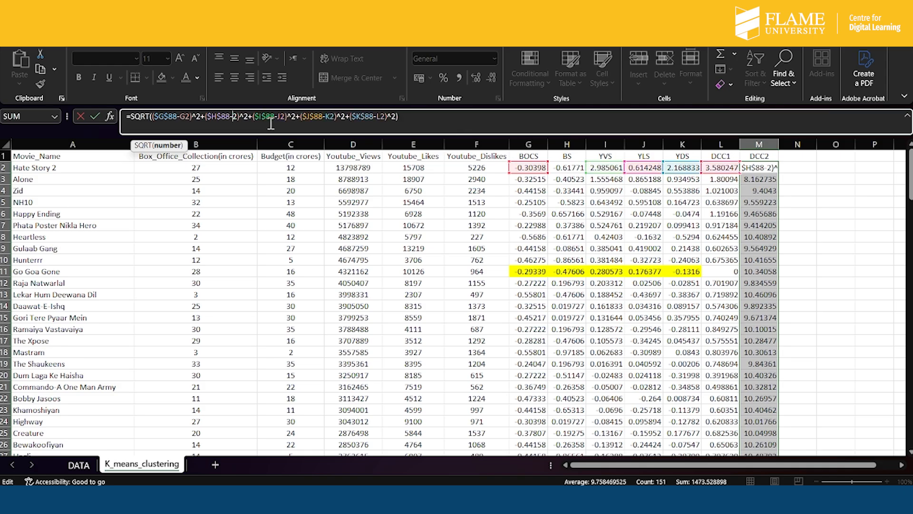
pyautogui.write('H')
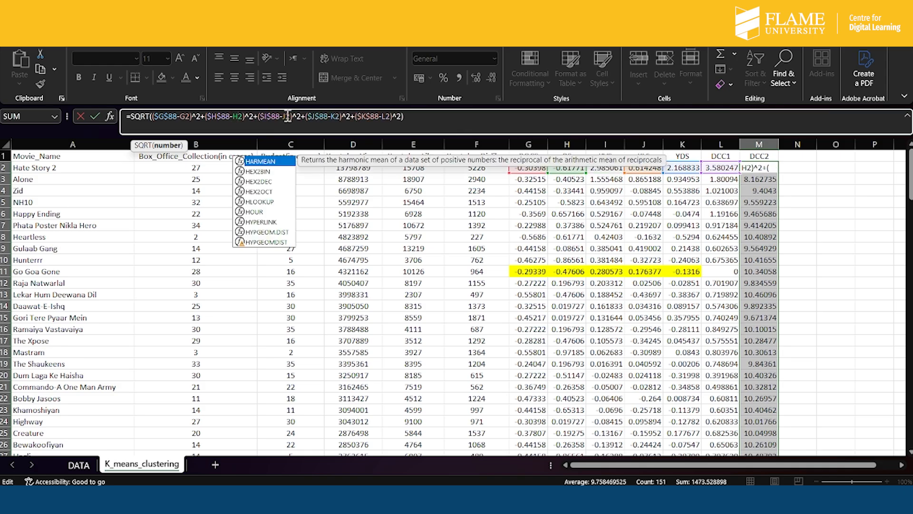
# - Change the remaining movie references in the M2 formula to I2, J2 and K2 for YVS, YLS and YDS
pyautogui.click(287, 117)
pyautogui.press('BackSpace')
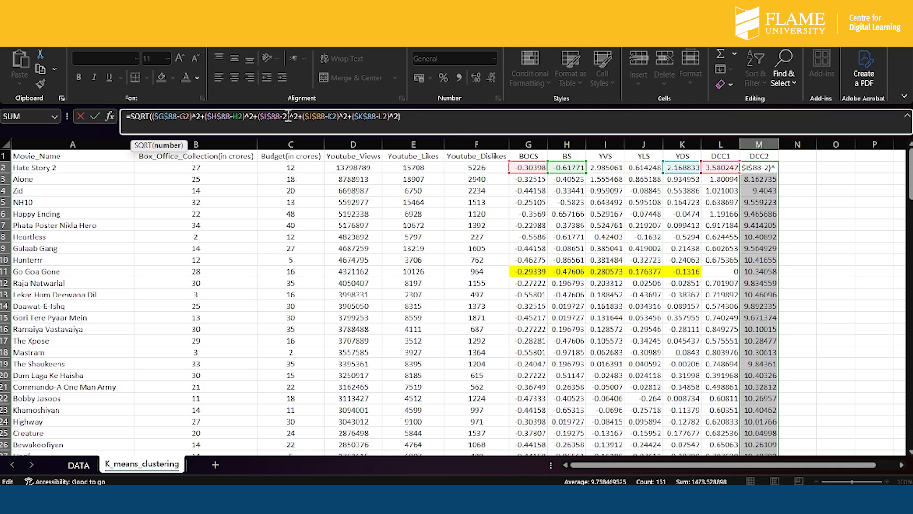
pyautogui.write('I')
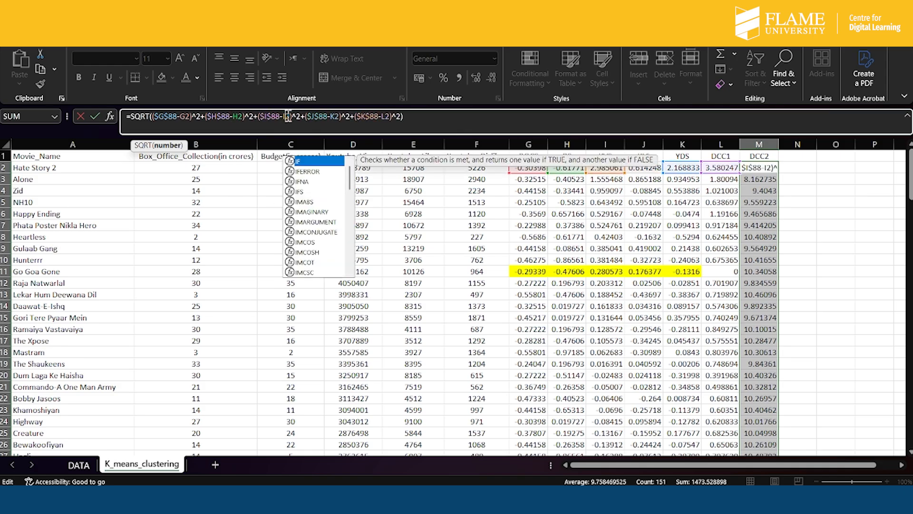
pyautogui.click(338, 116)
pyautogui.press('BackSpace')
pyautogui.write('J')
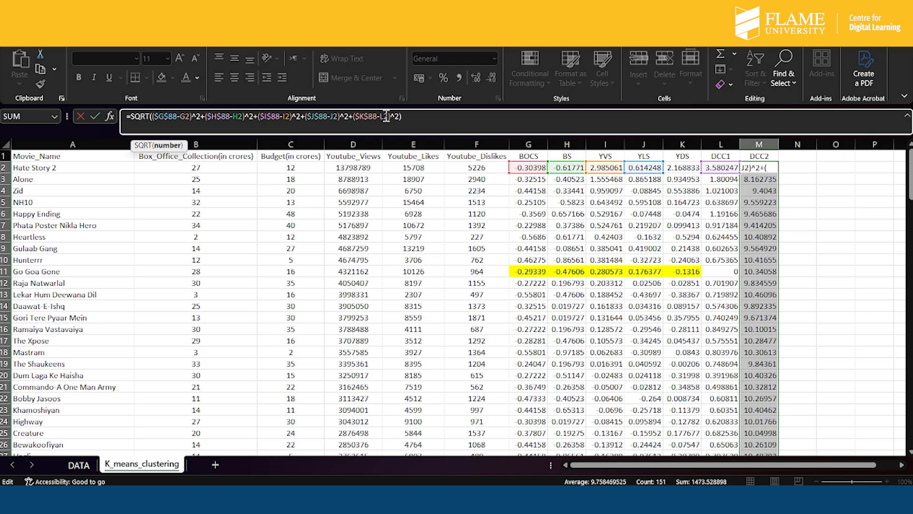
pyautogui.press('BackSpace')
pyautogui.write('K')
pyautogui.press('Return')
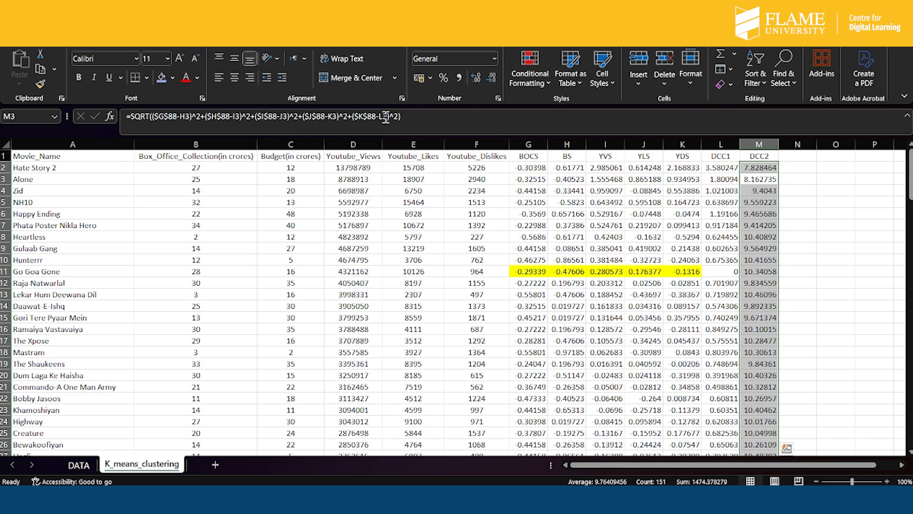
# - Fill the M2 formula down the DCC2 column and check it against the L2 formula and the Krrish 3 row
pyautogui.click(761, 168)
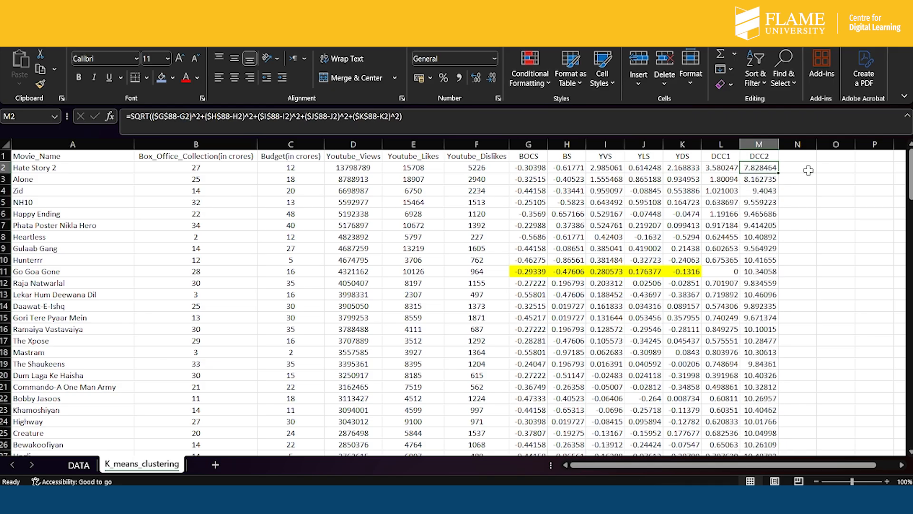
pyautogui.doubleClick(780, 175)
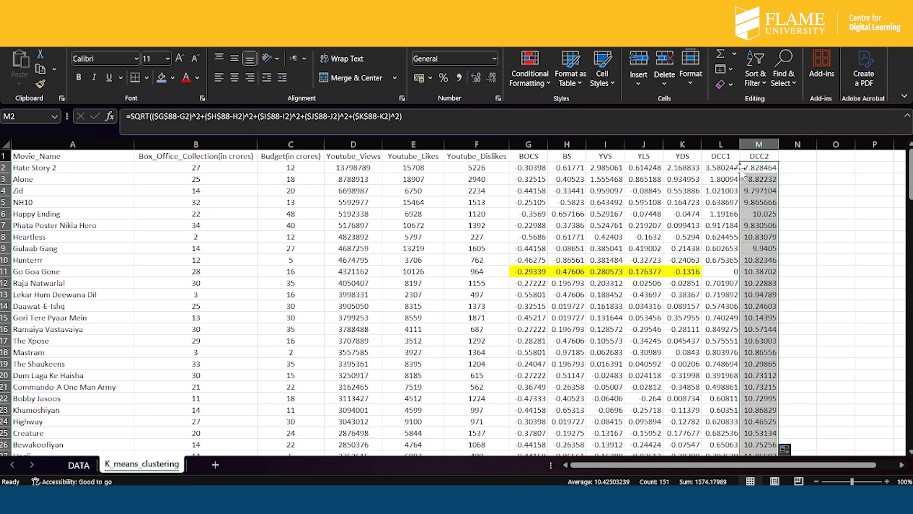
pyautogui.click(724, 168)
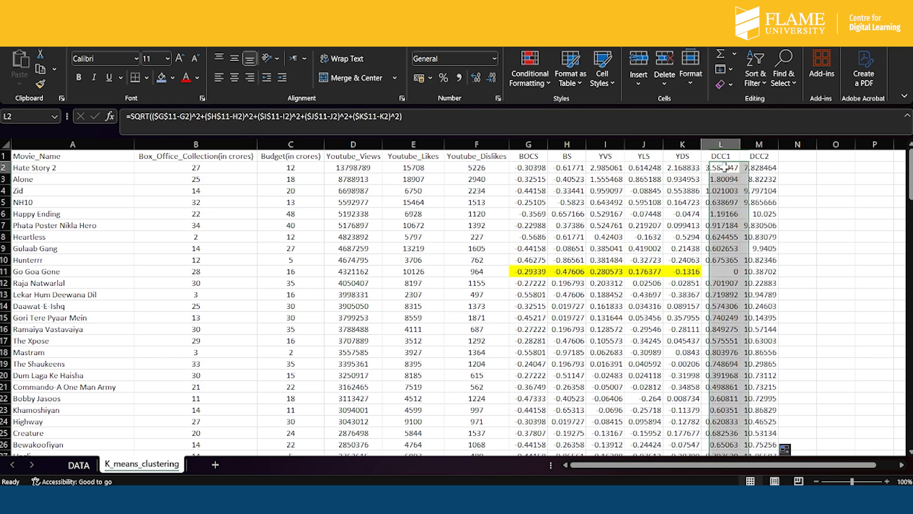
pyautogui.click(463, 118)
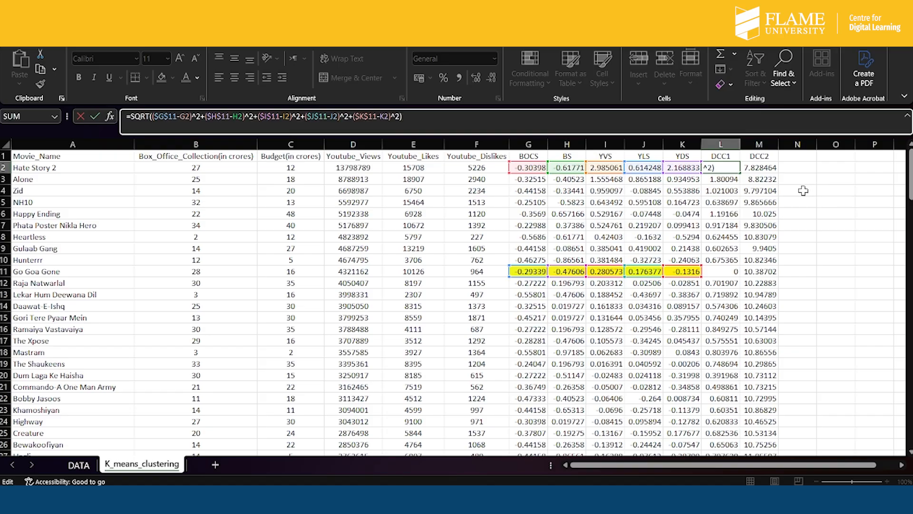
pyautogui.press('Return')
pyautogui.scroll(-20, 739, 287)
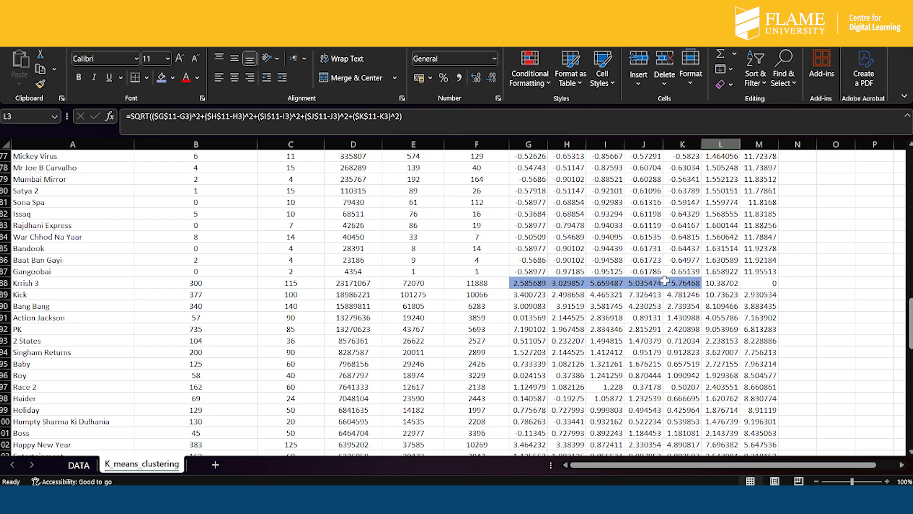
pyautogui.scroll(20, 777, 281)
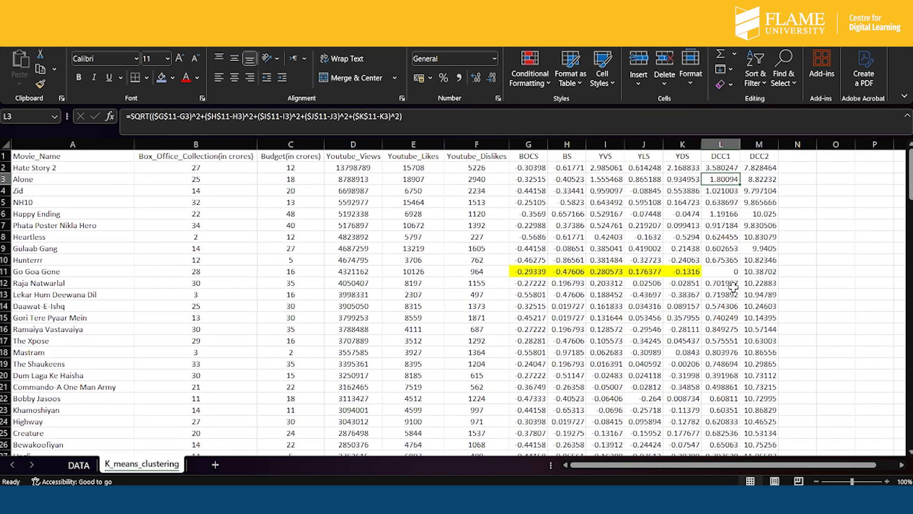
# - Add the cluster column headers C1 in N1 and C2 in O1
pyautogui.click(800, 158)
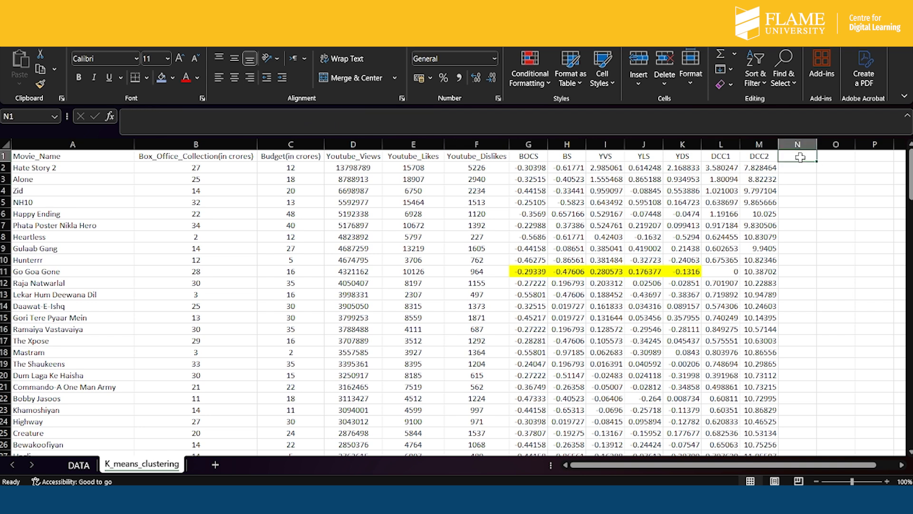
pyautogui.write('C')
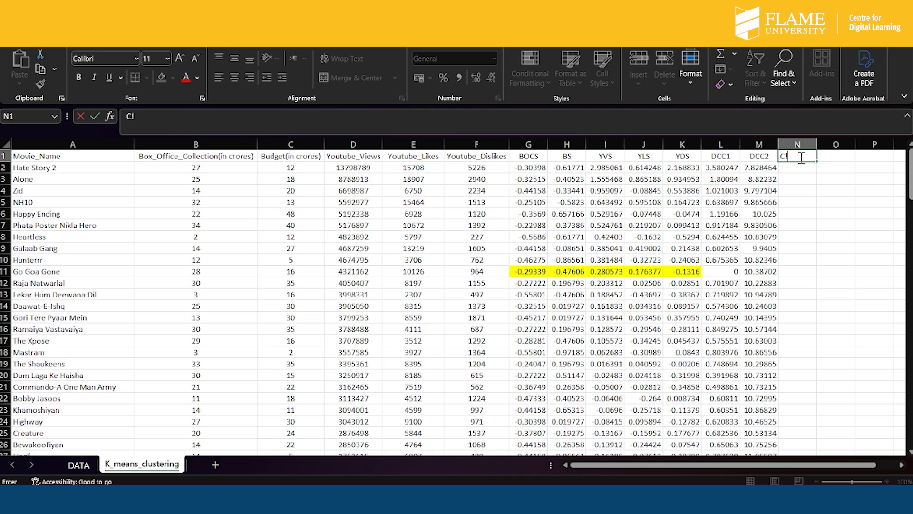
pyautogui.write('1')
pyautogui.click(832, 156)
pyautogui.write('C')
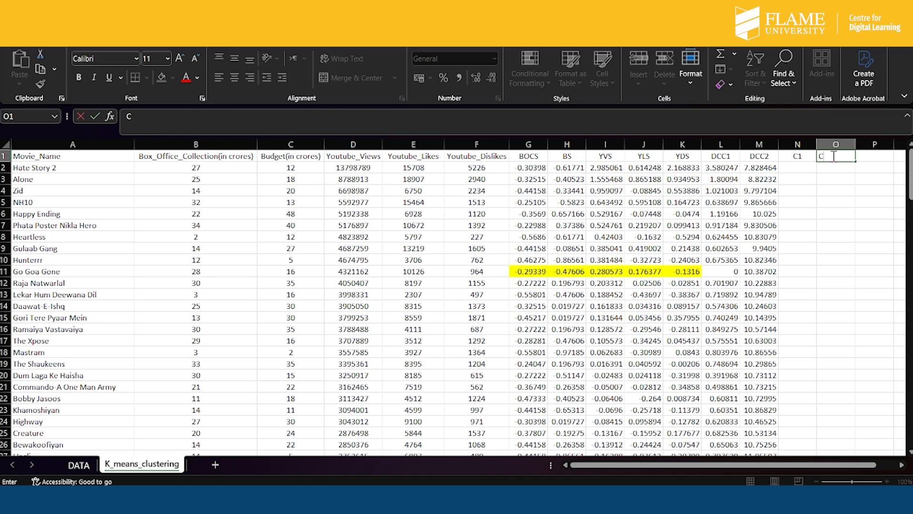
pyautogui.write('2')
# - Start an IF formula in N2 under C1 with the logical test L2>=M2
pyautogui.click(803, 166)
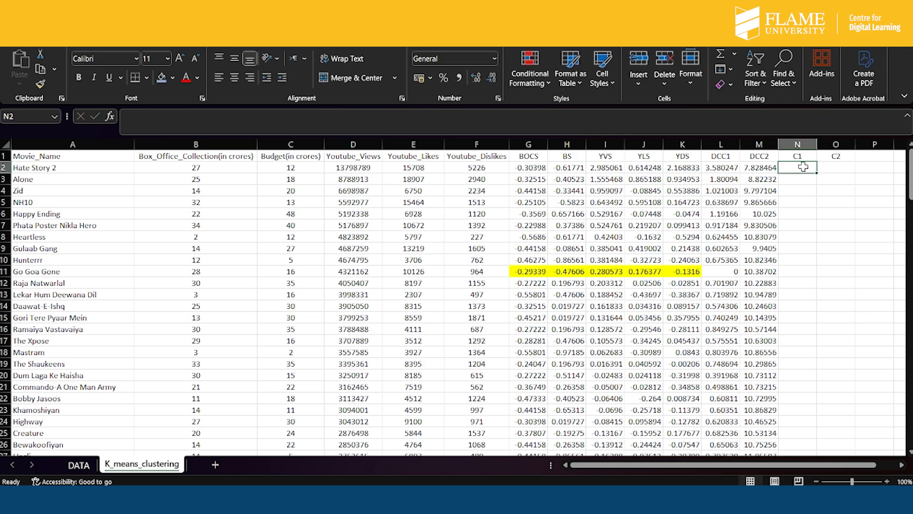
pyautogui.write('=')
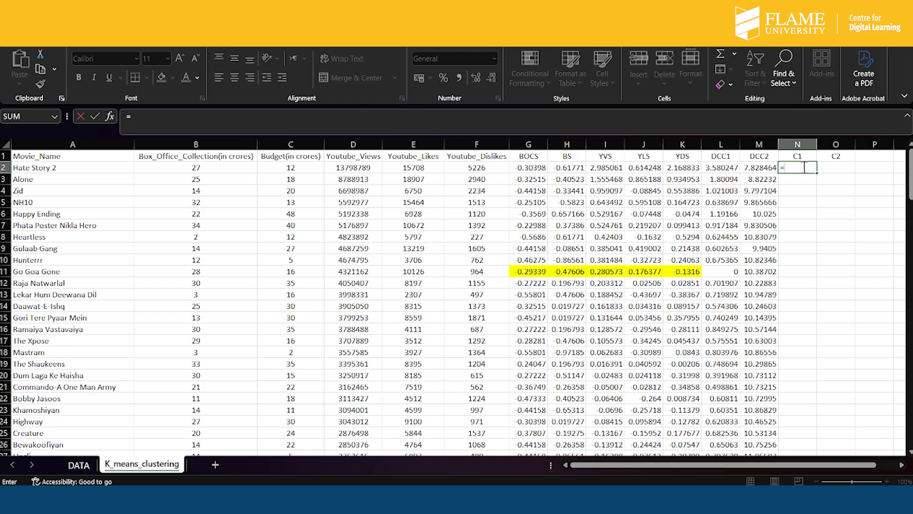
pyautogui.write('IF')
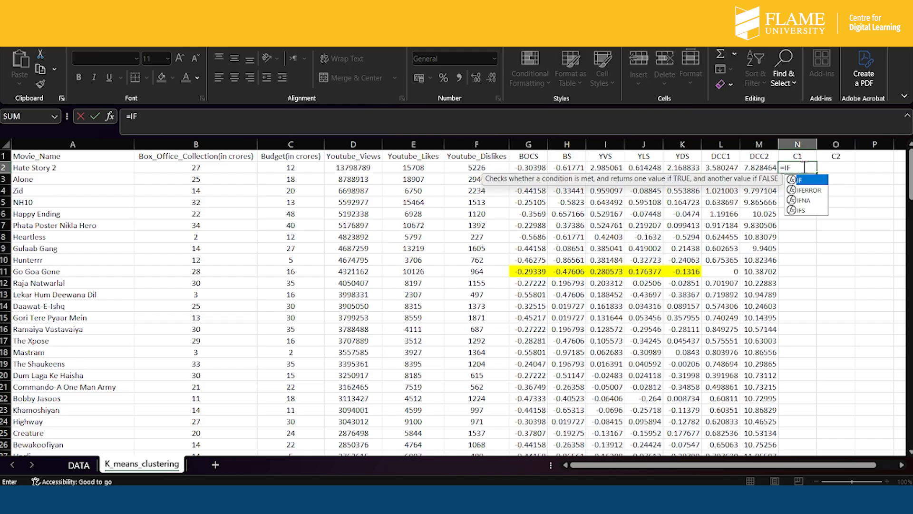
pyautogui.write('(')
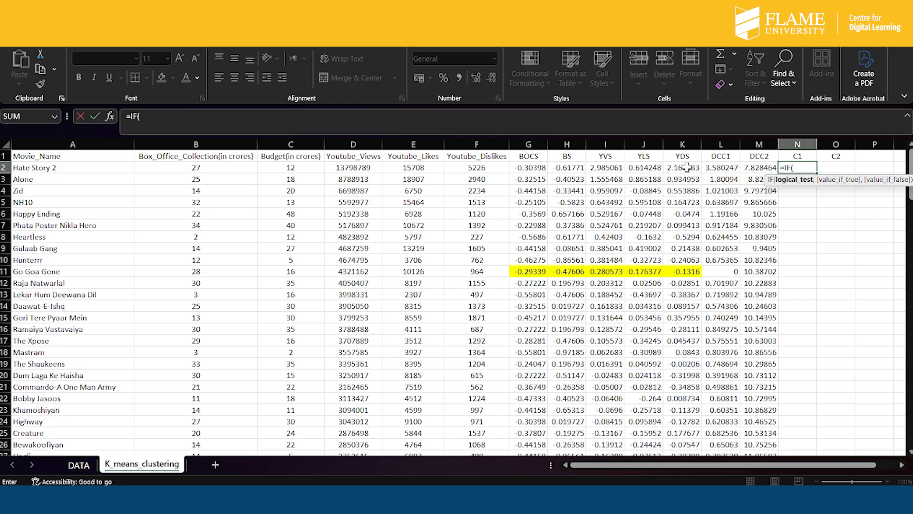
pyautogui.click(722, 167)
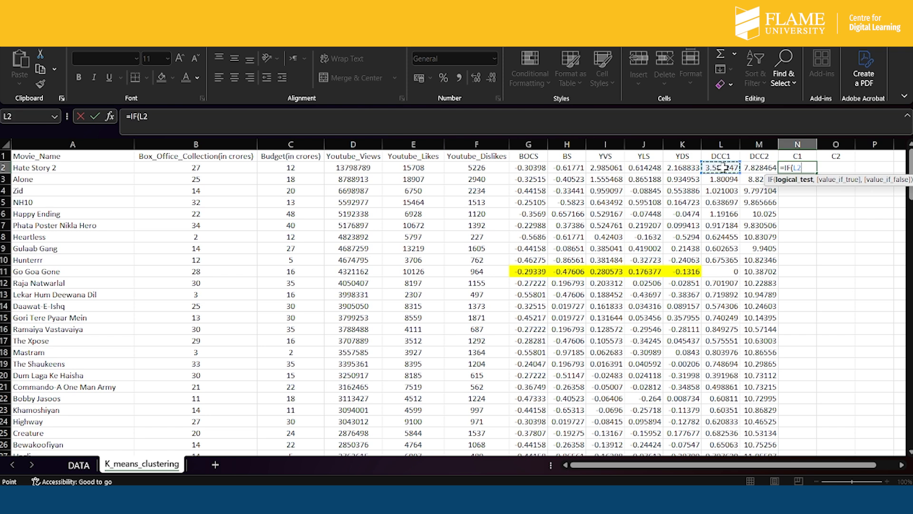
pyautogui.write('>=')
pyautogui.click(765, 168)
pyautogui.write(',')
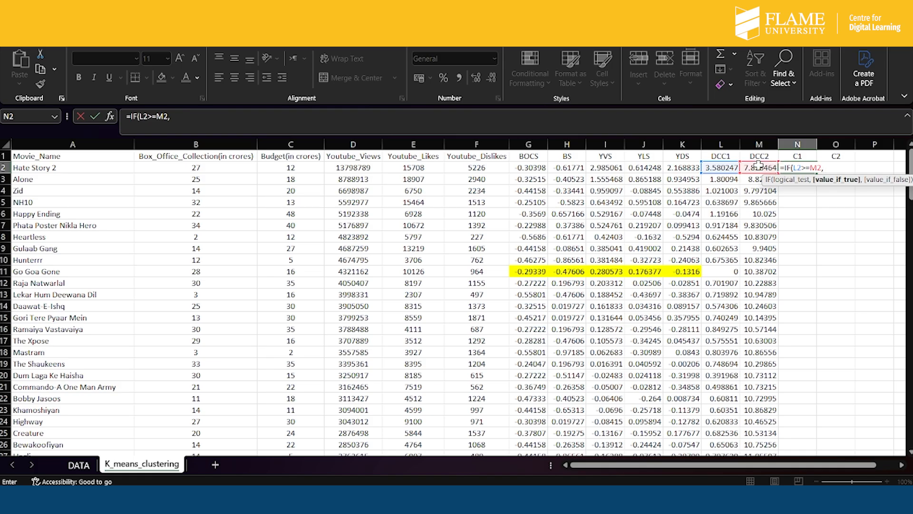
# - Complete the N2 formula with N2=0 as the true value and N2=1 as the false value, dismissing any warning
pyautogui.write('N')
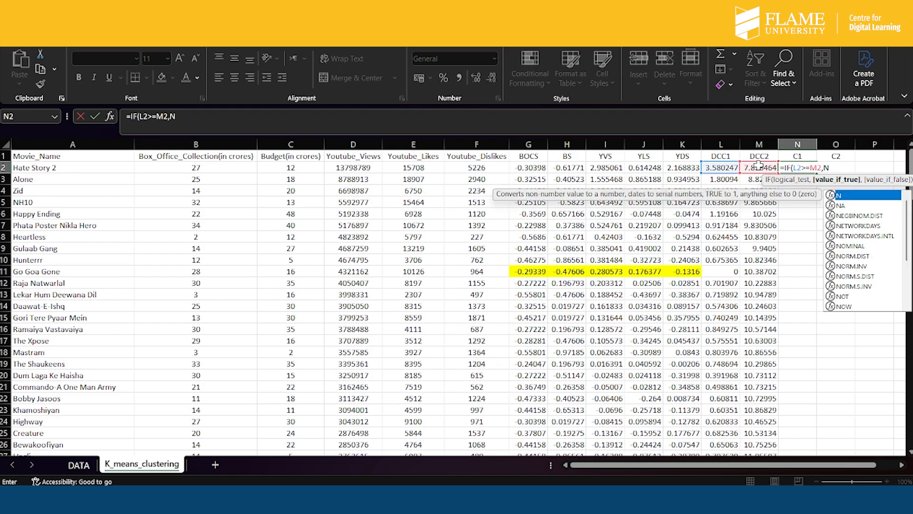
pyautogui.write('2')
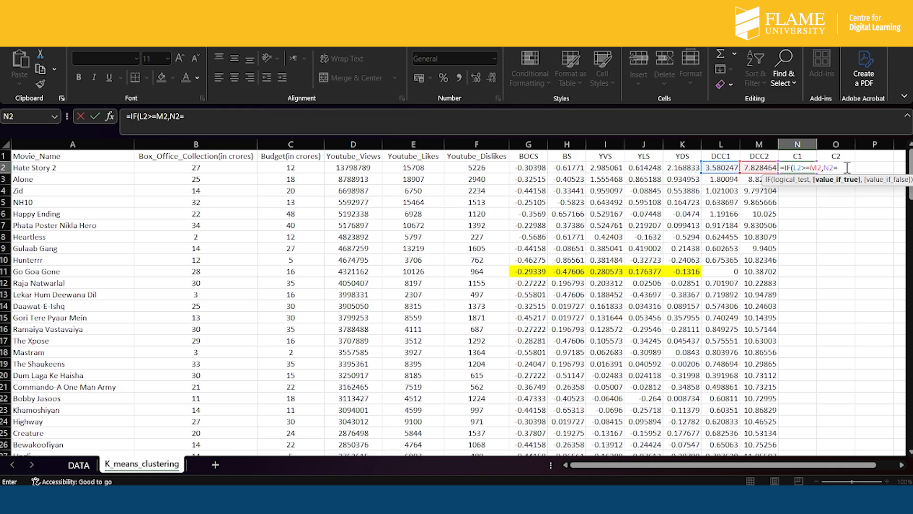
pyautogui.write('=0,')
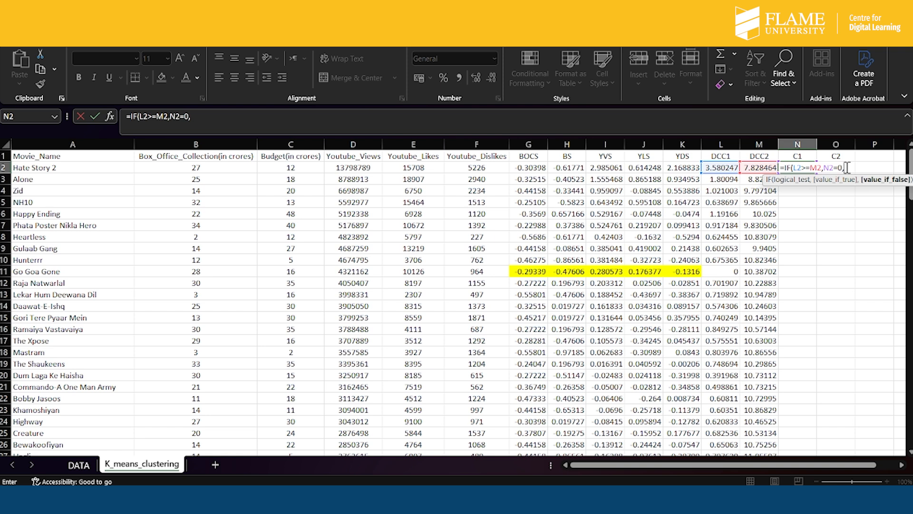
pyautogui.write('N2=1)')
pyautogui.press('Return')
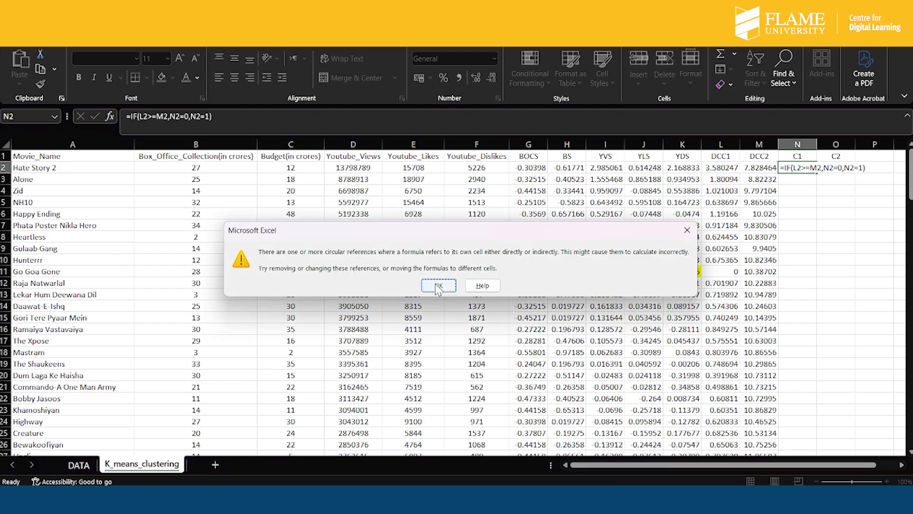
pyautogui.click(436, 286)
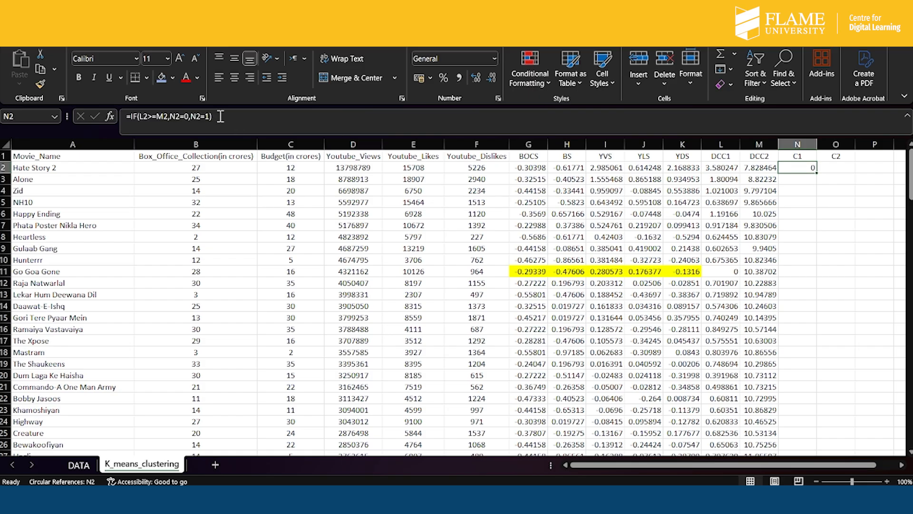
# - Fill the N2 formula down the C1 column and look over the filled rows
pyautogui.moveTo(817, 171); pyautogui.dragTo(817, 173)
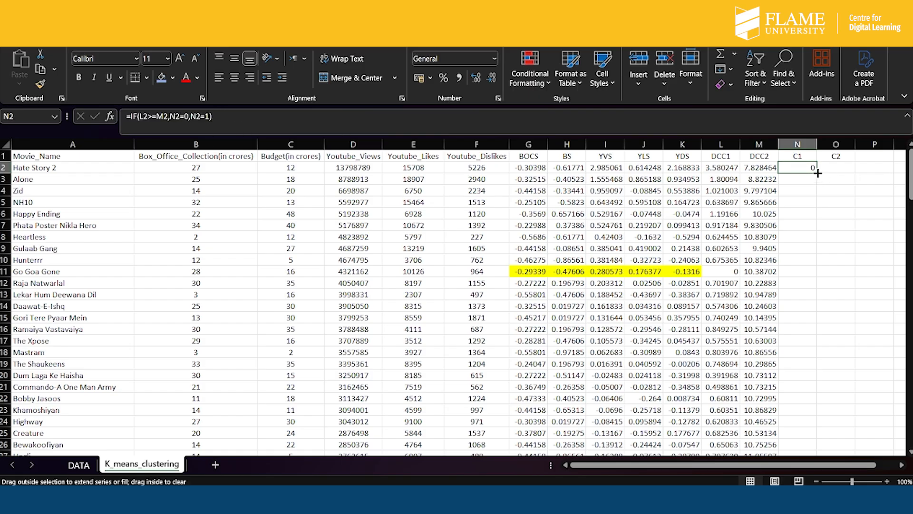
pyautogui.doubleClick(818, 173)
pyautogui.scroll(-20, 808, 269)
pyautogui.scroll(20, 808, 269)
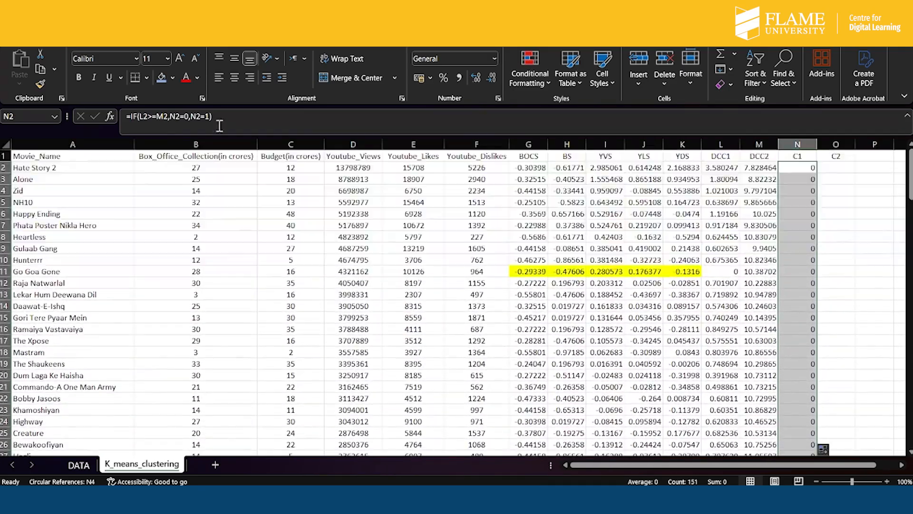
# - Change the N2 formula to =IF(L2>=M2,0,1) and fill it down the C1 column
pyautogui.click(210, 116)
pyautogui.press('BackSpace')
pyautogui.press('BackSpace')
pyautogui.press('BackSpace')
pyautogui.press('BackSpace')
pyautogui.press('BackSpace')
pyautogui.press('BackSpace')
pyautogui.press('BackSpace')
pyautogui.press('BackSpace')
pyautogui.press('BackSpace')
pyautogui.write('0,1')
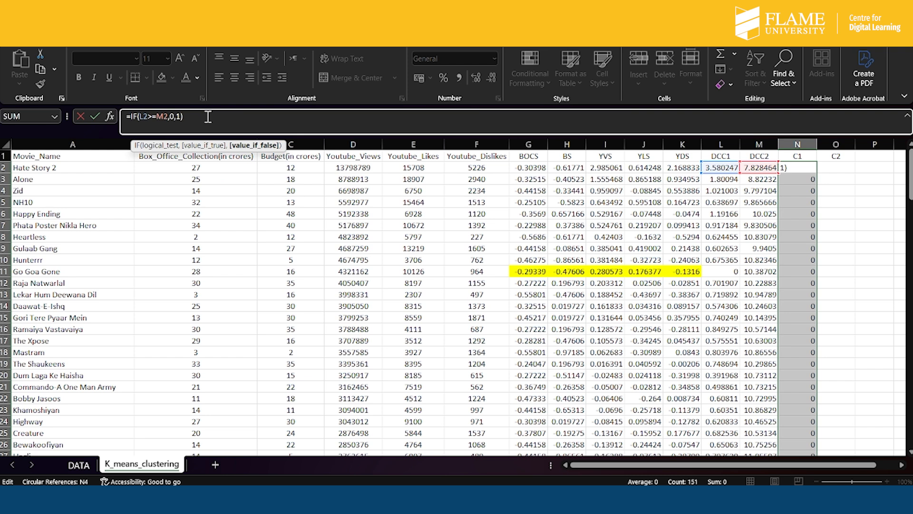
pyautogui.hotkey('ctrl', 'Return')
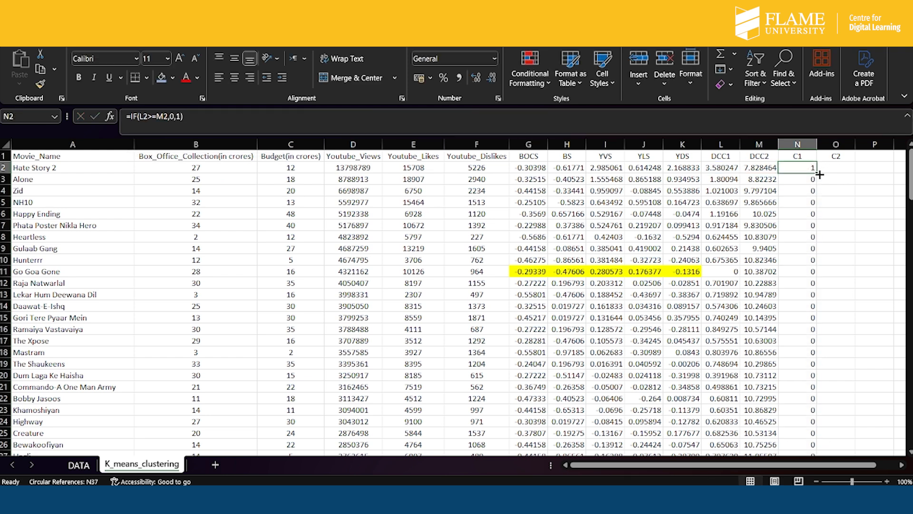
pyautogui.doubleClick(817, 173)
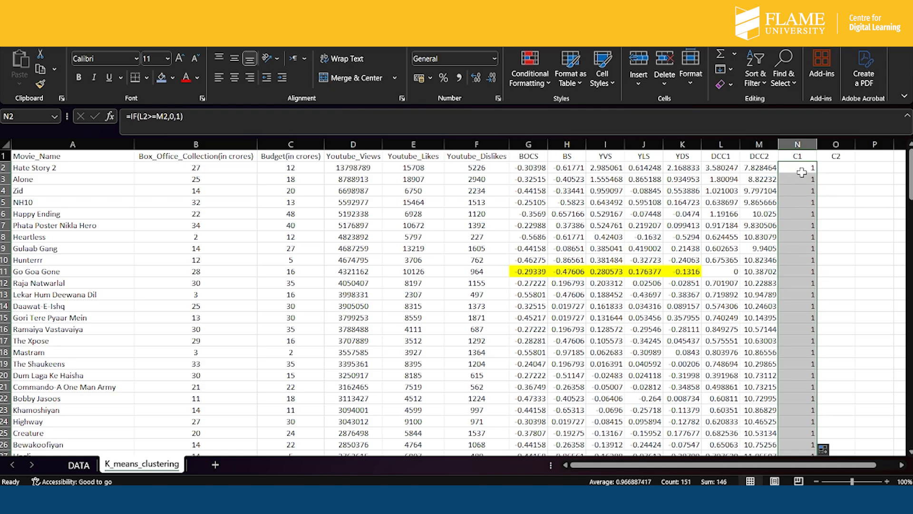
# - Change the logical test in the N2 formula to L2>M2
pyautogui.click(205, 117)
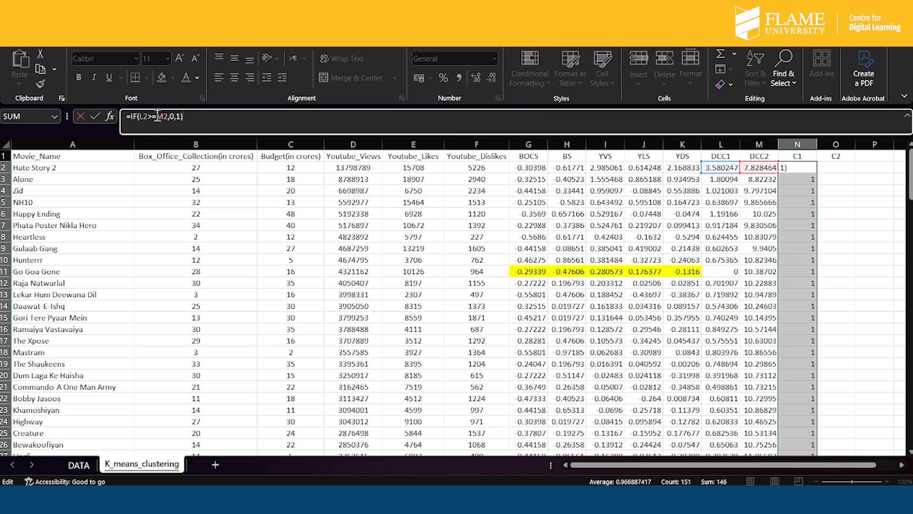
pyautogui.click(157, 116)
pyautogui.press('BackSpace')
pyautogui.click(192, 117)
pyautogui.press('Return')
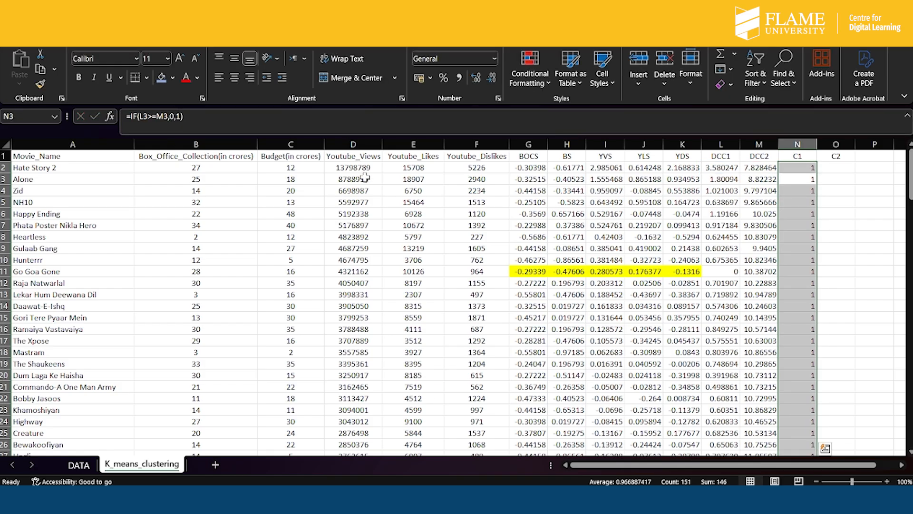
# - Clear all arguments from the IF formula in N2, leaving only =IF( for re-entry
pyautogui.click(803, 166)
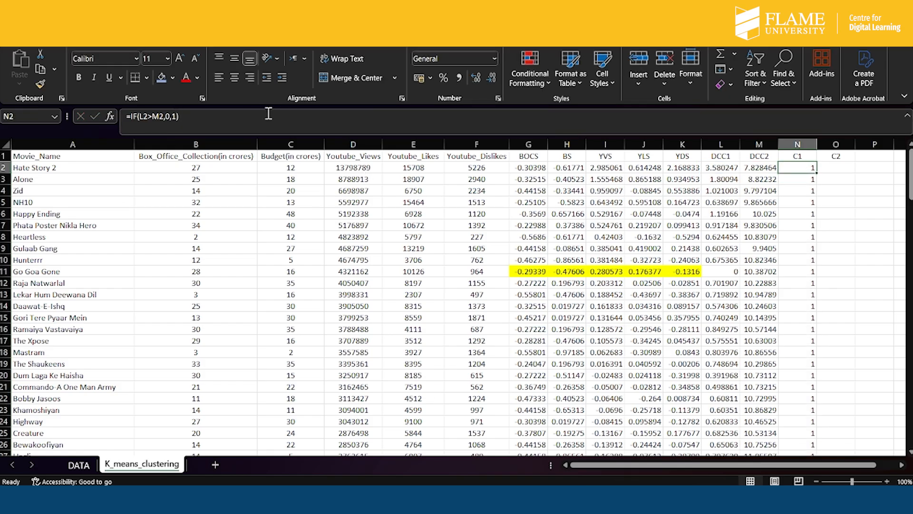
pyautogui.click(239, 119)
pyautogui.press('BackSpace')
pyautogui.press('BackSpace')
pyautogui.press('BackSpace')
pyautogui.press('BackSpace')
pyautogui.press('BackSpace')
pyautogui.press('BackSpace')
pyautogui.press('BackSpace')
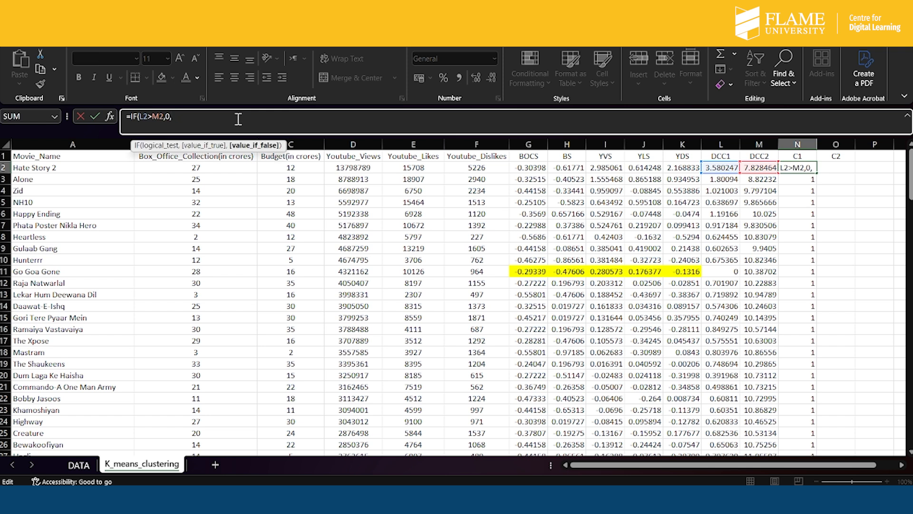
pyautogui.press('BackSpace')
pyautogui.press('BackSpace')
pyautogui.press('BackSpace')
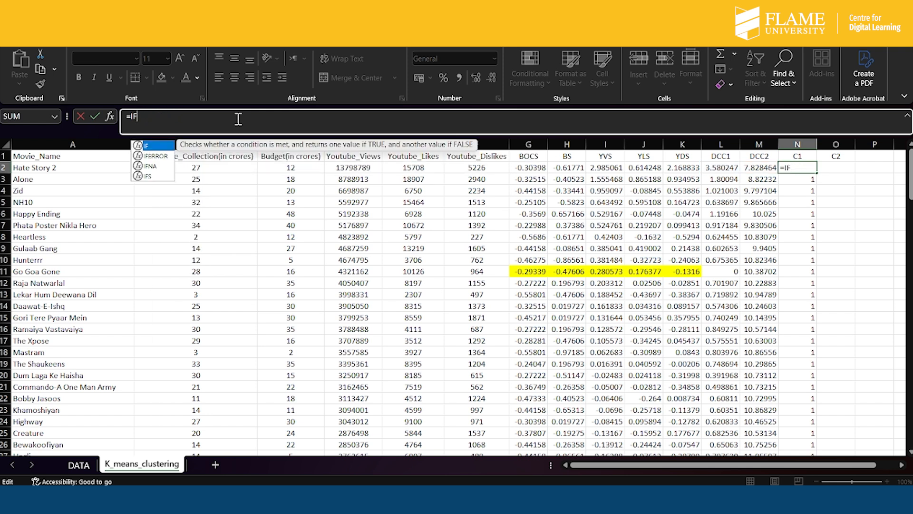
pyautogui.write('(')
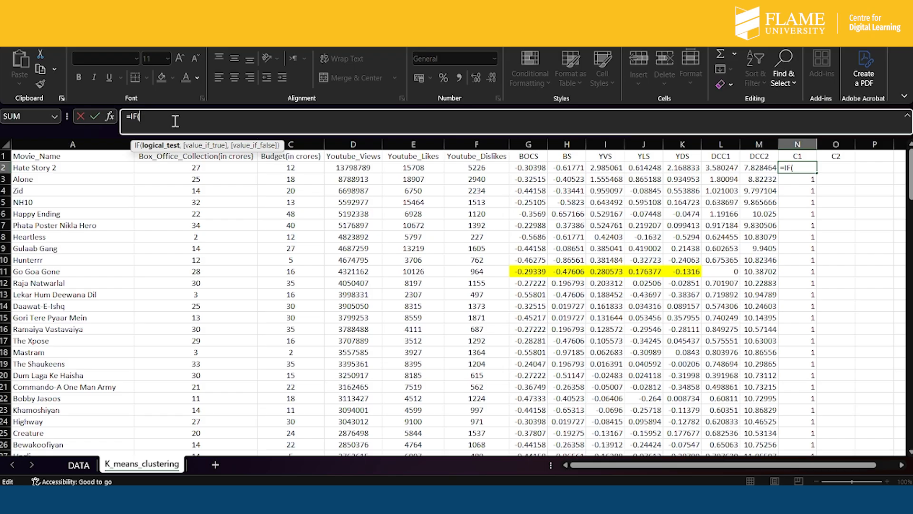
# - Enter L2>M2 as the logical test and 0 as the true value in the N2 IF formula
pyautogui.click(720, 166)
pyautogui.write('>')
pyautogui.click(766, 167)
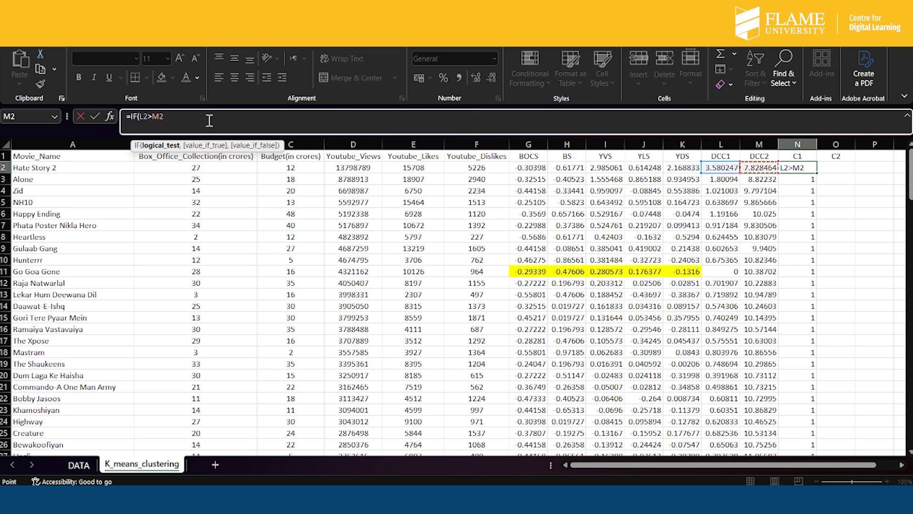
pyautogui.write(',')
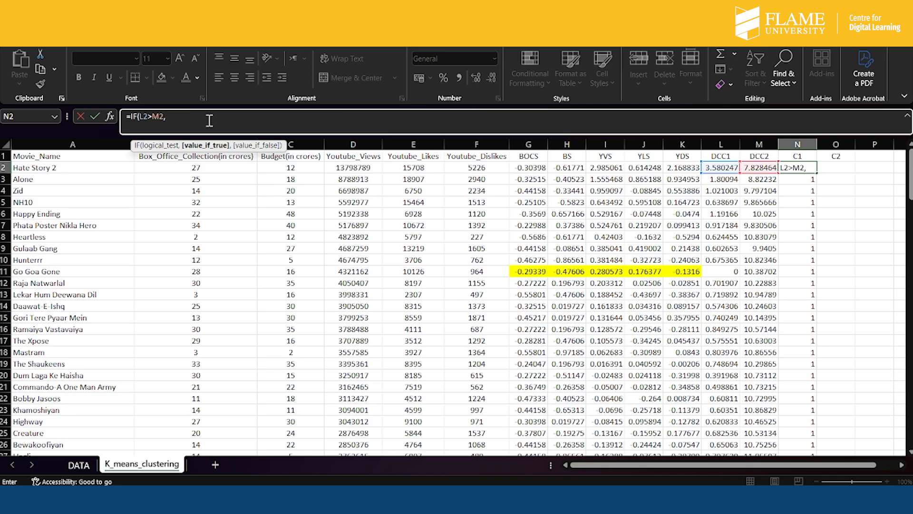
pyautogui.write('0')
pyautogui.press('Left')
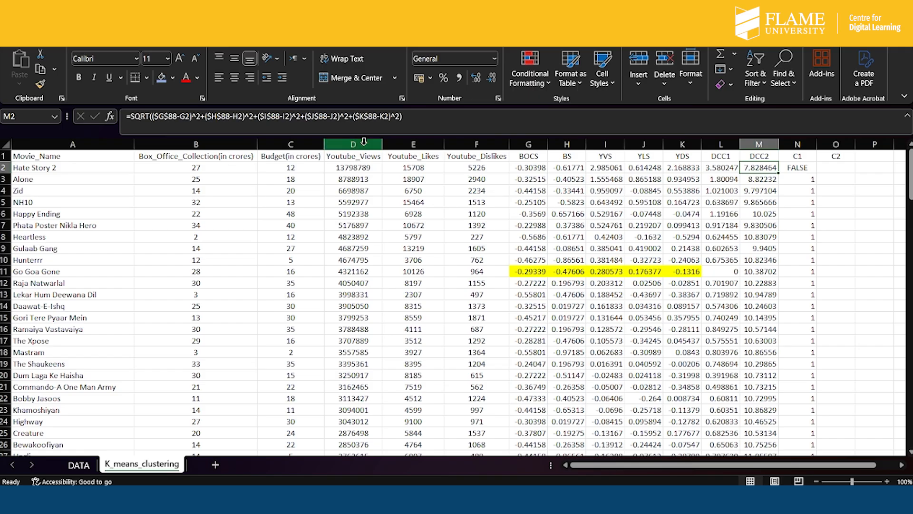
# - Add 1 as the false value so the N2 formula reads =IF(L2>M2,0,1)
pyautogui.click(810, 168)
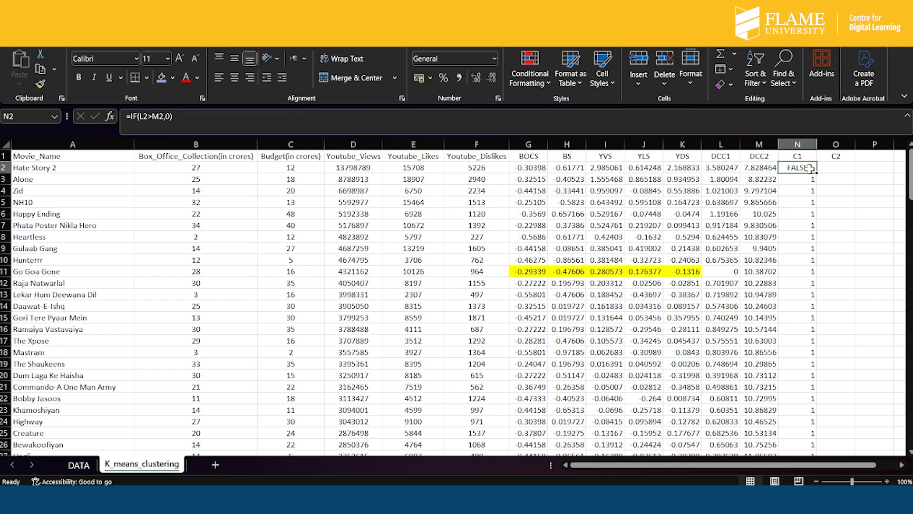
pyautogui.click(194, 116)
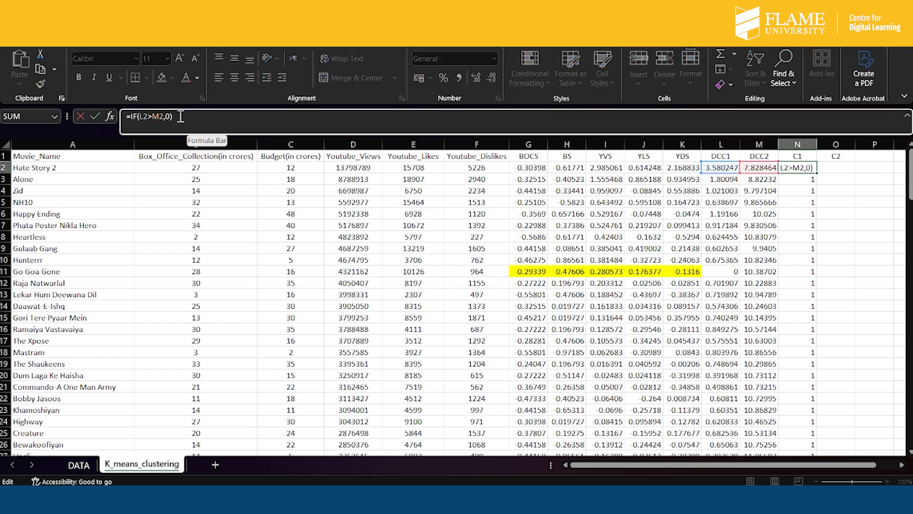
pyautogui.click(170, 117)
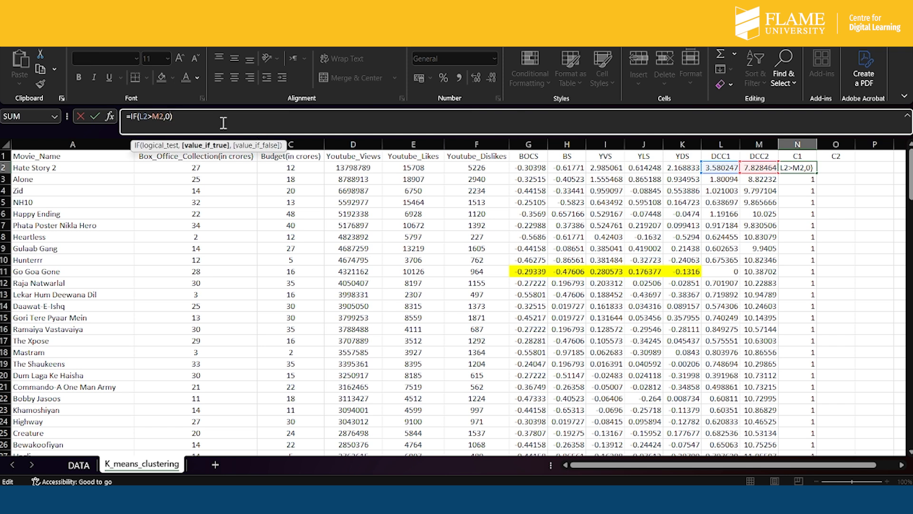
pyautogui.write(',1')
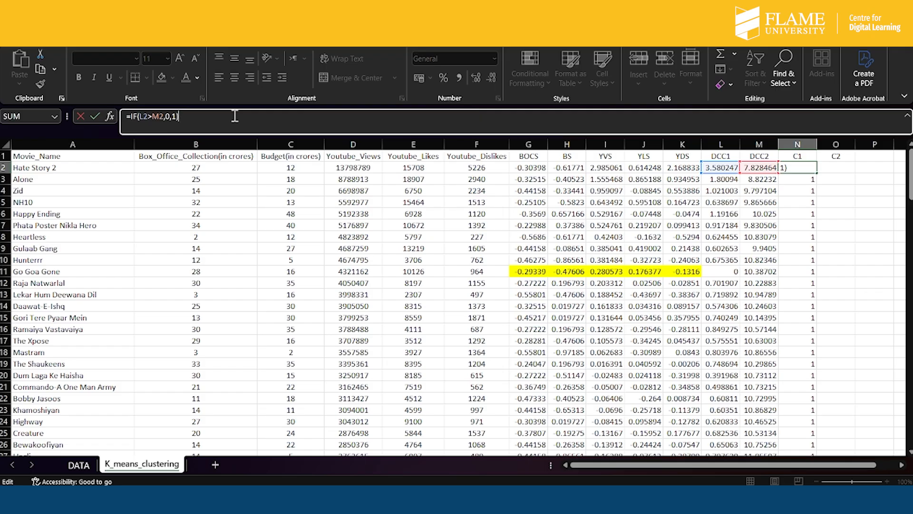
pyautogui.press('Return')
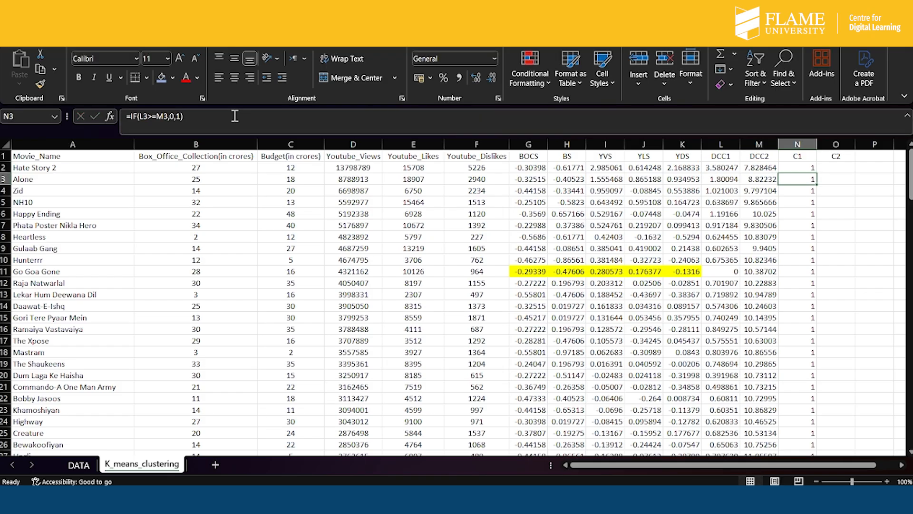
# - Fill the N2 formula down the C1 column and remove it from the Mean and SD rows
pyautogui.click(808, 167)
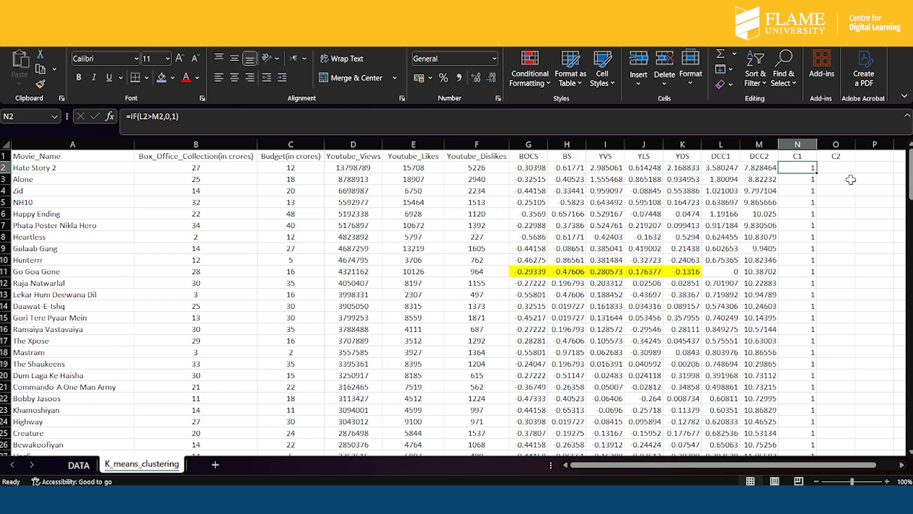
pyautogui.doubleClick(818, 172)
pyautogui.scroll(-10, 813, 315)
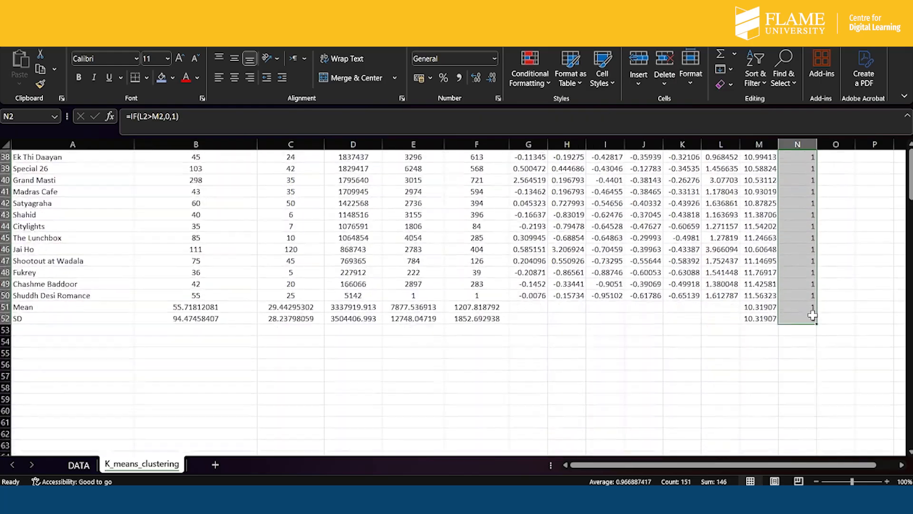
pyautogui.scroll(8, 812, 314)
pyautogui.scroll(-9, 813, 314)
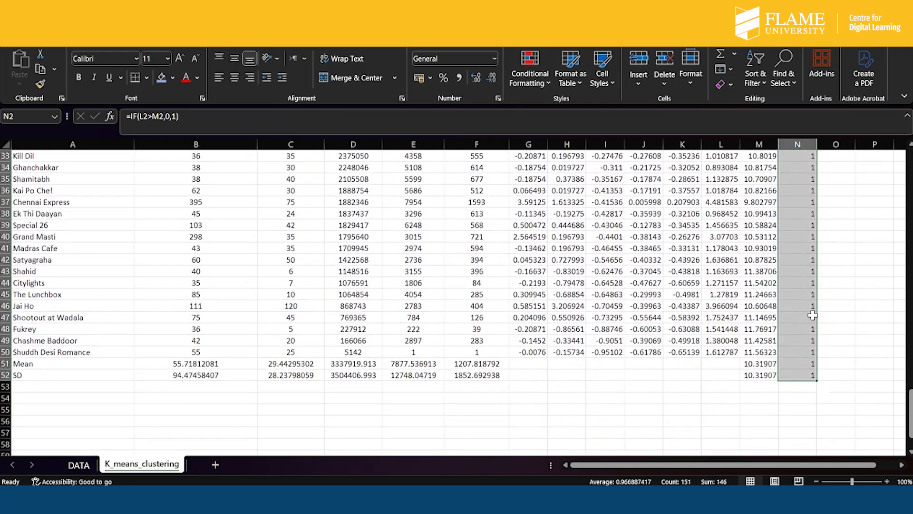
pyautogui.moveTo(818, 380); pyautogui.dragTo(817, 358)
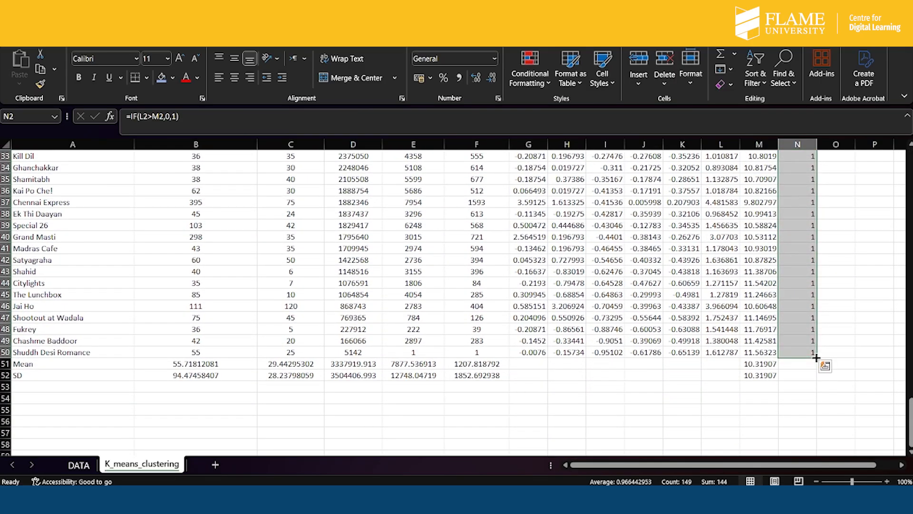
# - Review the C1 assignments down the column, checking the cells for movies such as Krrish 3, Kick, Bang Bang, PK and Happy New Year
pyautogui.scroll(4, 795, 303)
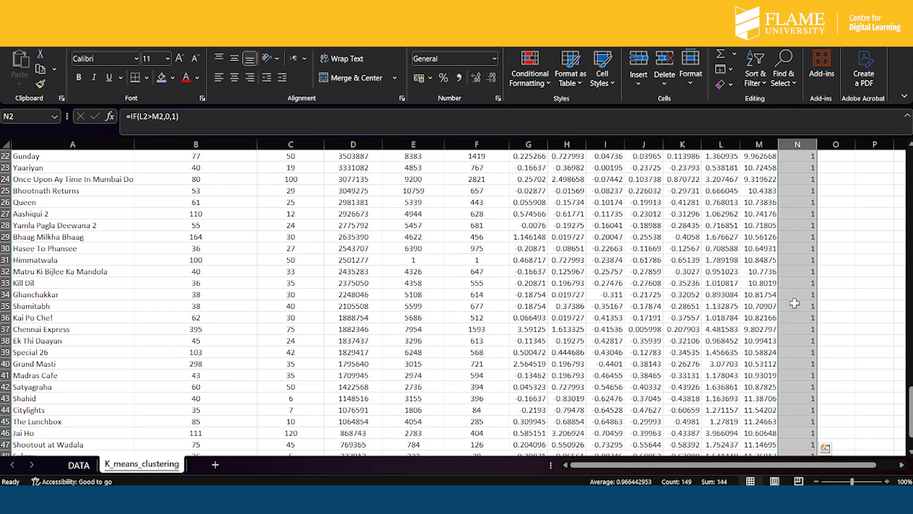
pyautogui.scroll(5, 795, 303)
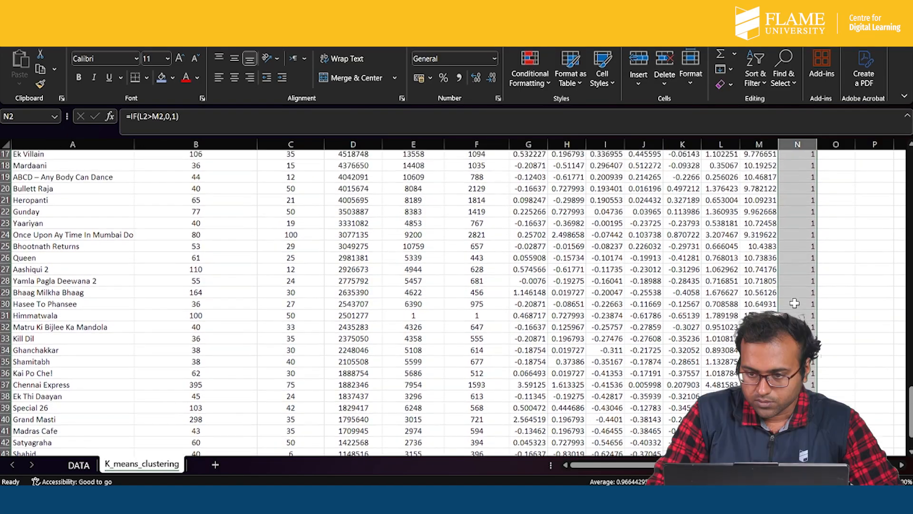
pyautogui.scroll(12, 795, 303)
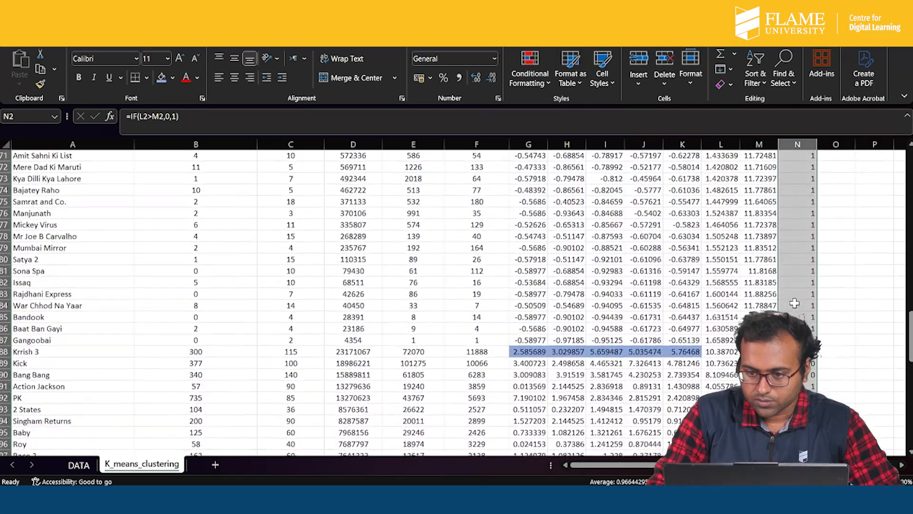
pyautogui.scroll(20, 794, 303)
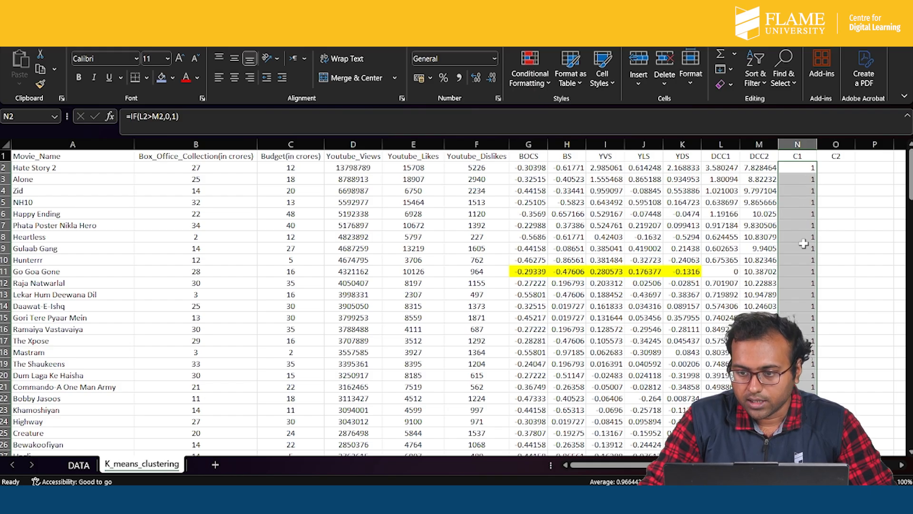
pyautogui.scroll(-17, 804, 256)
pyautogui.scroll(-10, 803, 266)
pyautogui.scroll(1, 803, 265)
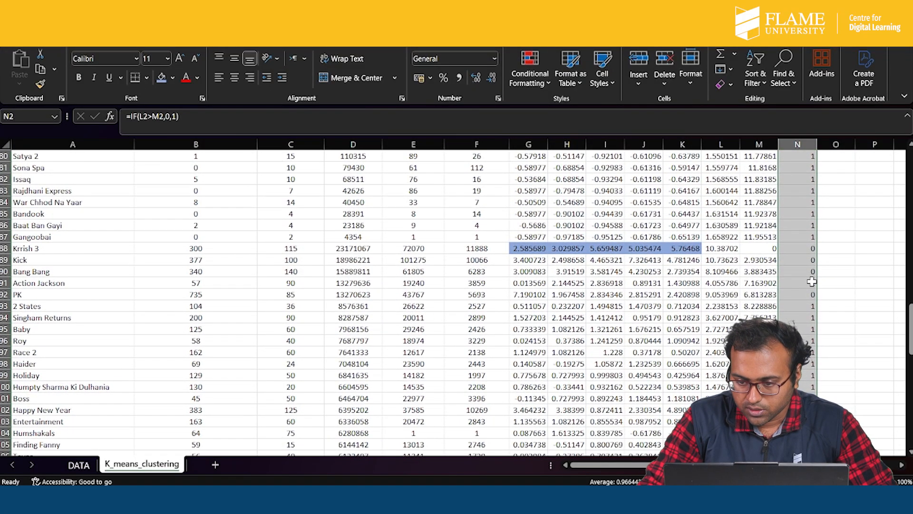
pyautogui.click(809, 247)
pyautogui.click(810, 260)
pyautogui.click(808, 273)
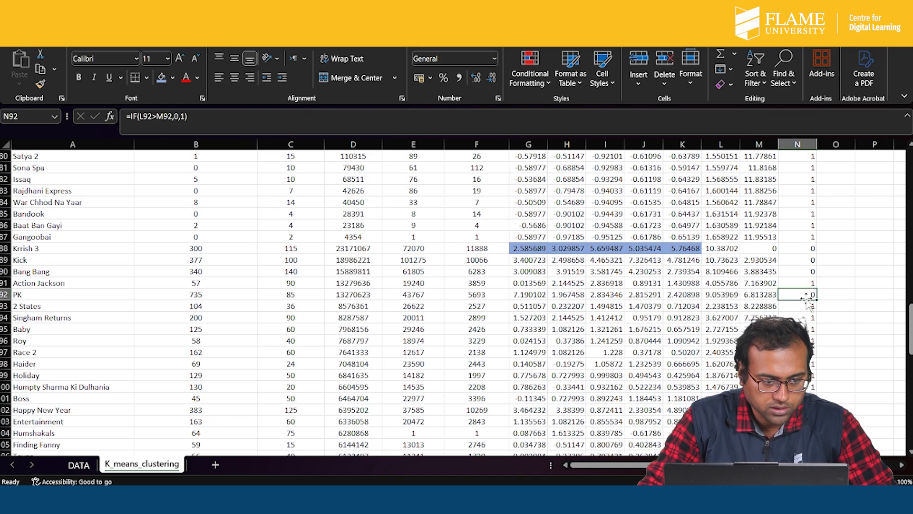
pyautogui.scroll(-2, 815, 363)
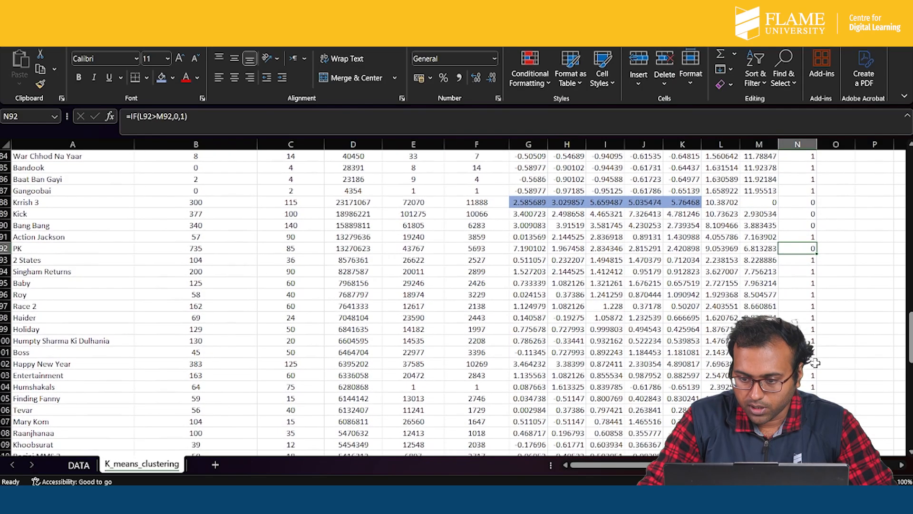
pyautogui.click(805, 365)
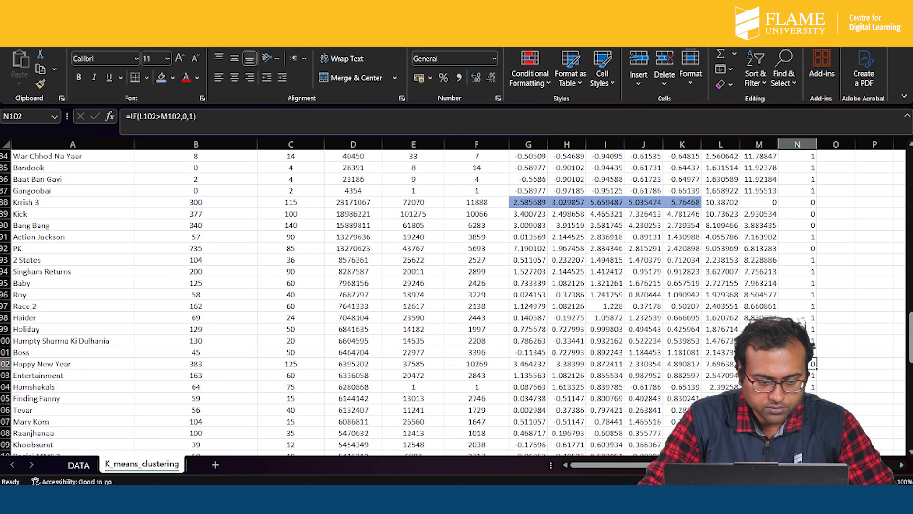
pyautogui.scroll(-9, 812, 364)
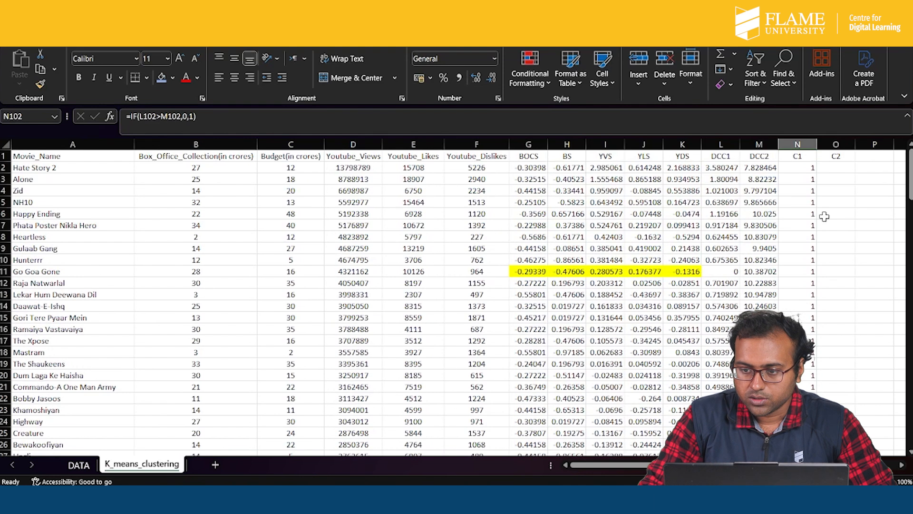
# - Enter =1-N2 in O2 under C2 and fill it down the column through the movie rows
pyautogui.click(836, 167)
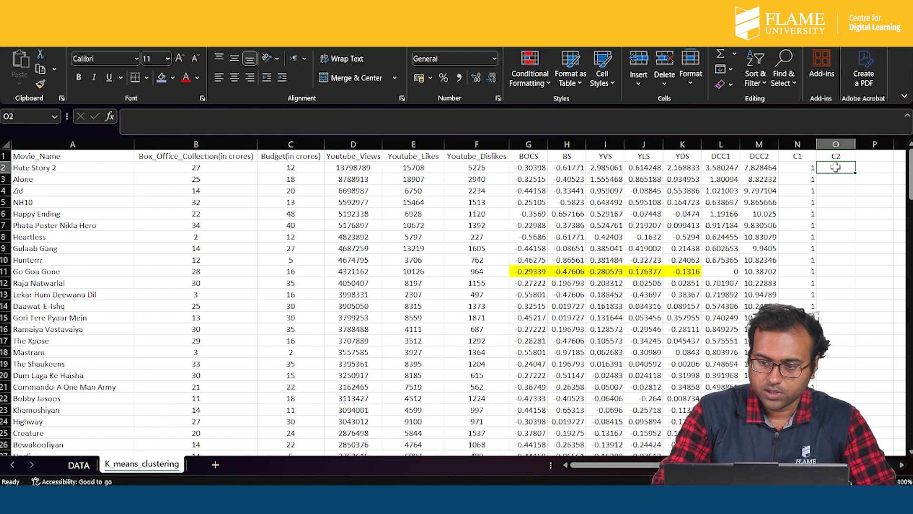
pyautogui.write('=1')
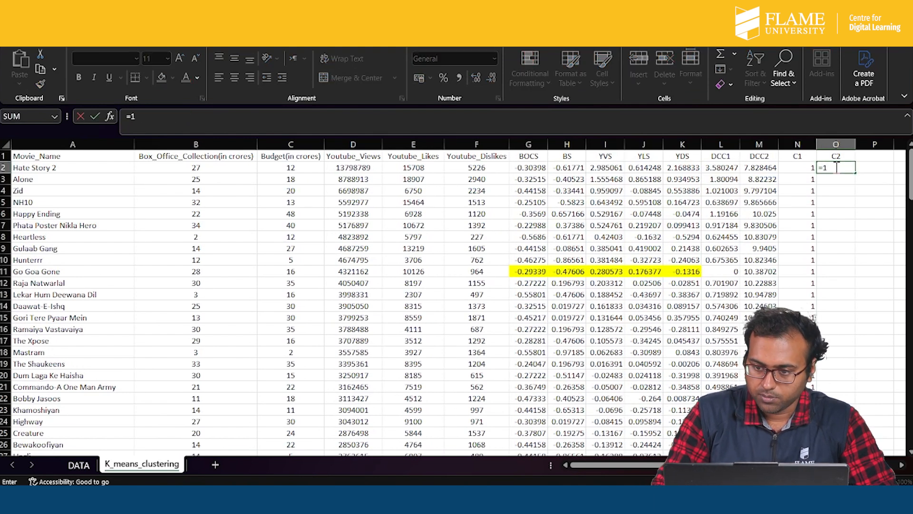
pyautogui.write('-')
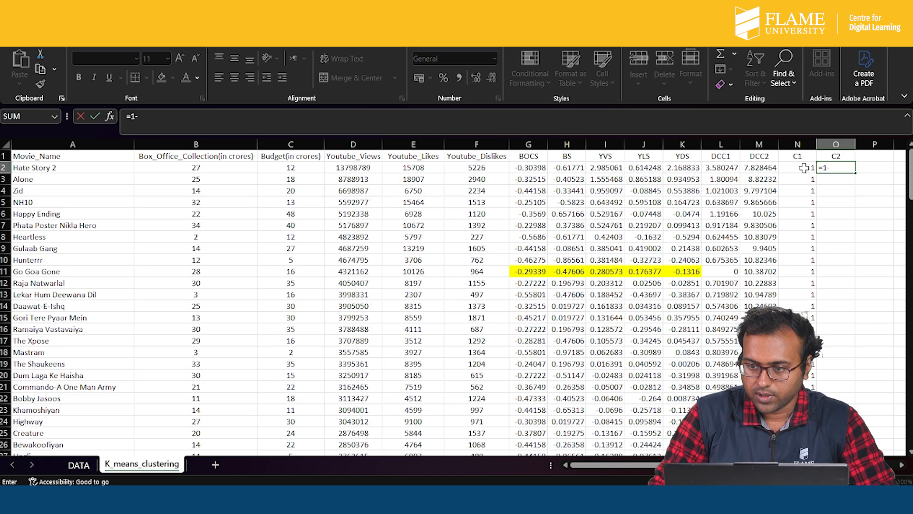
pyautogui.click(804, 168)
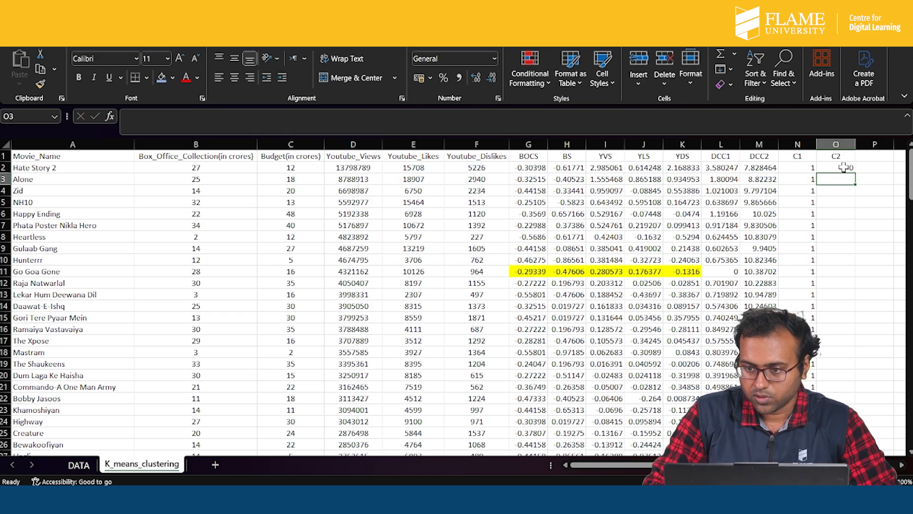
pyautogui.hotkey('ctrl', 'Return')
pyautogui.moveTo(860, 174); pyautogui.dragTo(845, 400)
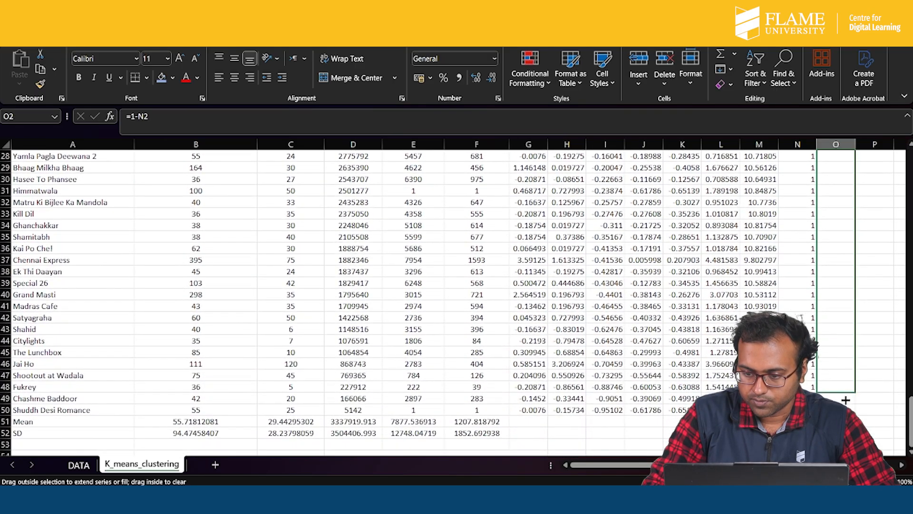